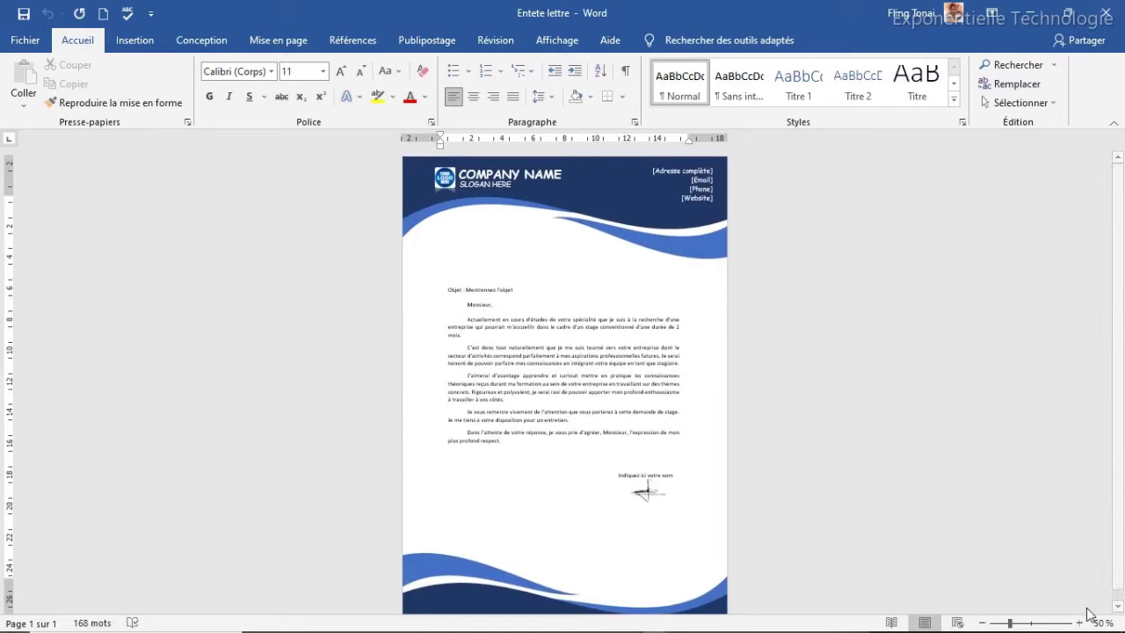
Zoom in on the finished letterhead sample to inspect its header and curved blue bands.
{"action": "mouse_move", "coordinate": [1011, 624]}
{"action": "left_mouse_down"}
{"action": "mouse_move", "coordinate": [1025, 624]}
{"action": "mouse_move", "coordinate": [1012, 626]}
{"action": "left_mouse_up"}
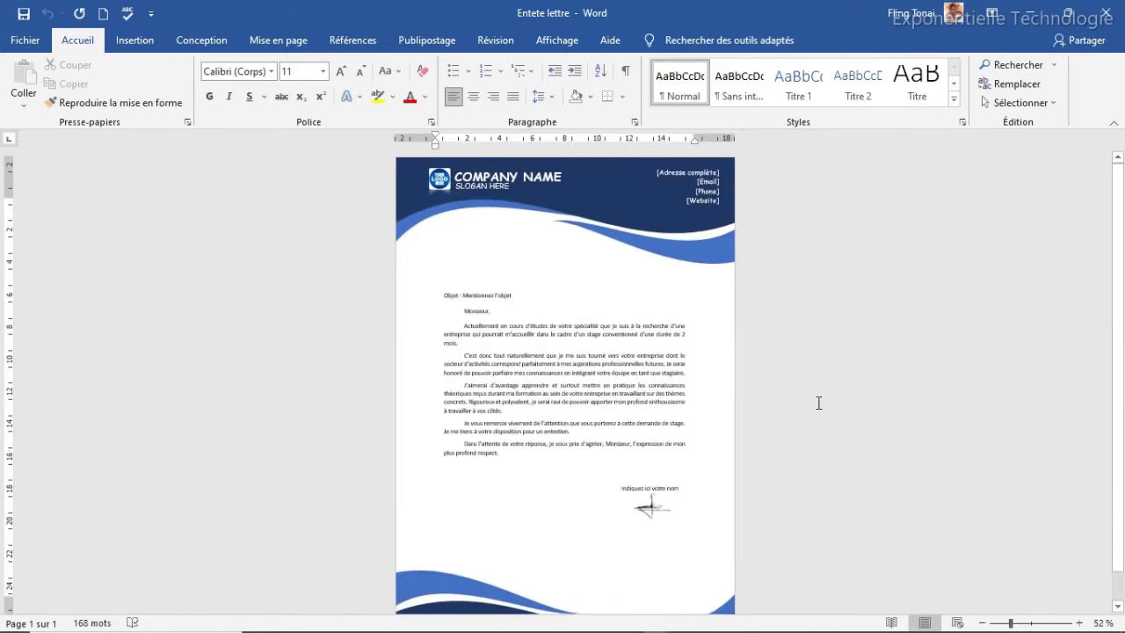
{"action": "scroll", "coordinate": [1117, 315], "scroll_direction": "down", "scroll_amount": 1}
{"action": "scroll", "coordinate": [1107, 281], "scroll_direction": "up", "scroll_amount": 1}
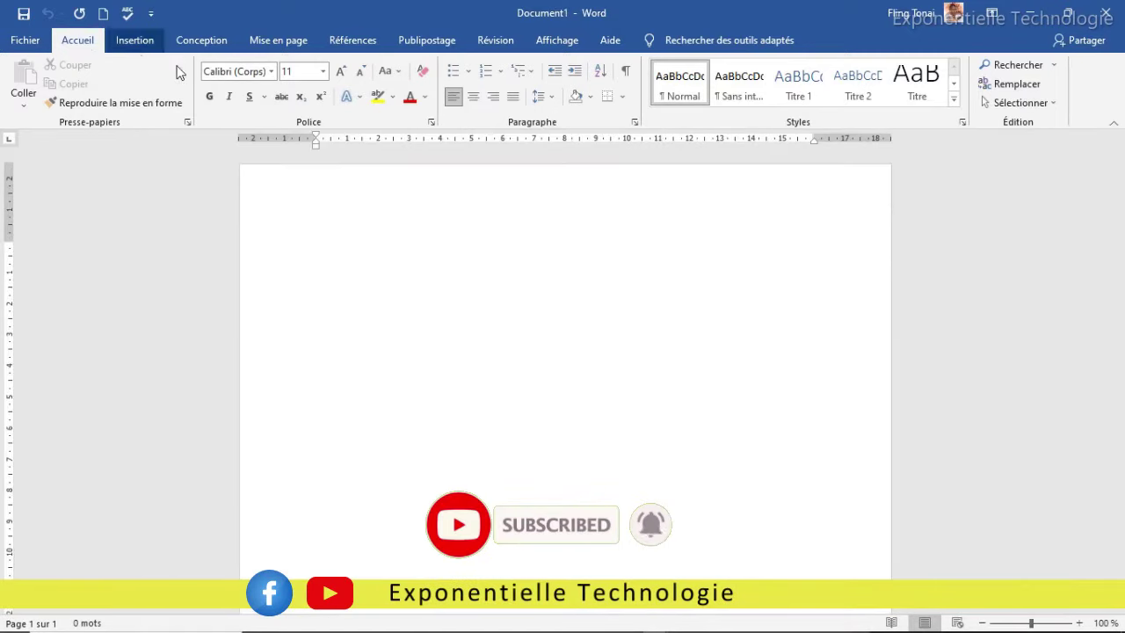
Draw a blue rectangle across the page top, 20,9 cm wide by 4,15 cm tall.
{"action": "left_click", "coordinate": [143, 42]}
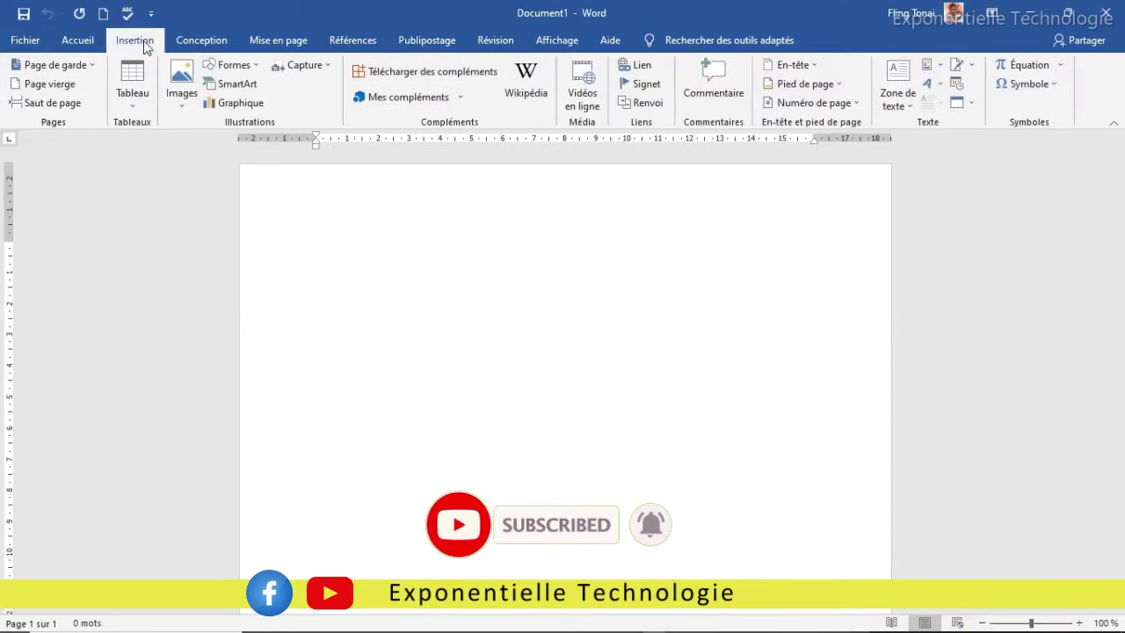
{"action": "left_click", "coordinate": [237, 66]}
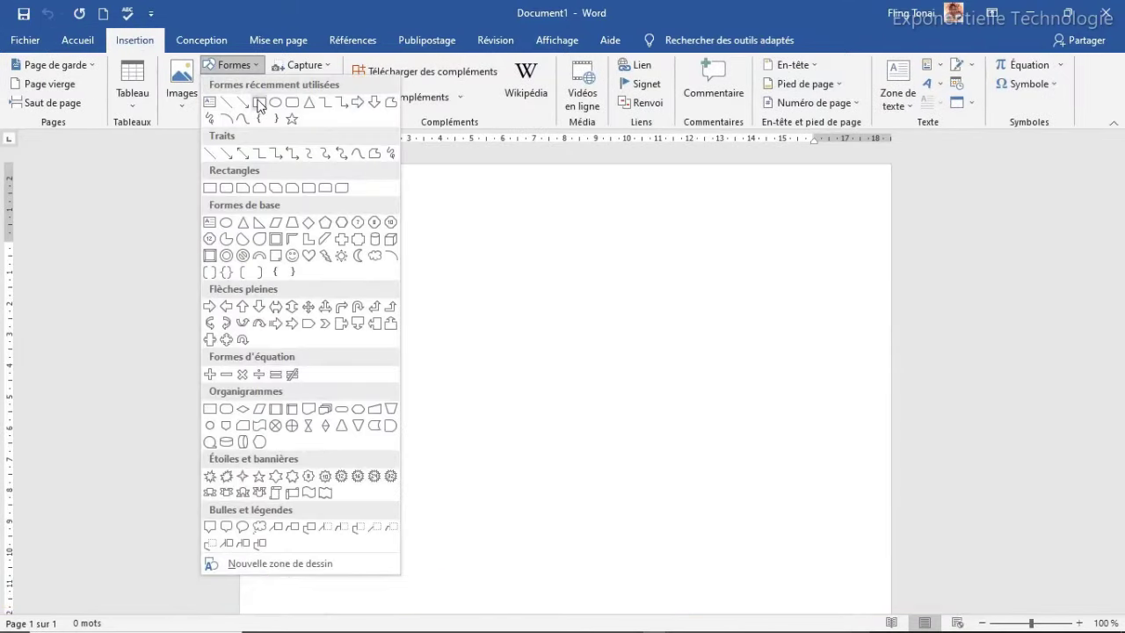
{"action": "left_click", "coordinate": [259, 100]}
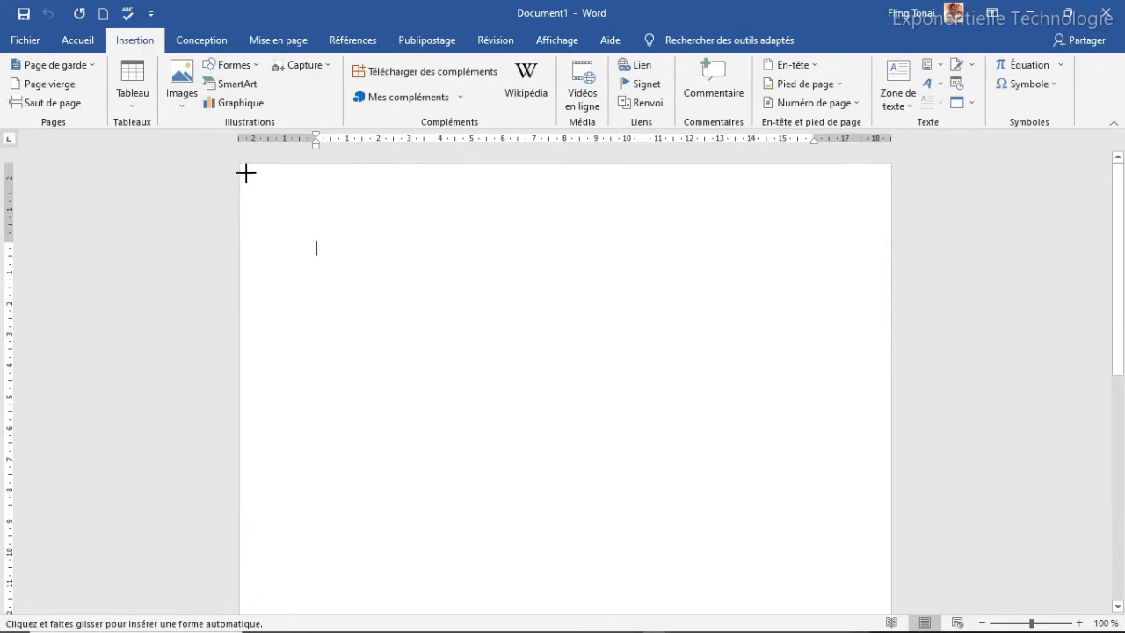
{"action": "mouse_move", "coordinate": [239, 164]}
{"action": "left_mouse_down"}
{"action": "mouse_move", "coordinate": [809, 261]}
{"action": "mouse_move", "coordinate": [892, 289]}
{"action": "left_mouse_up"}
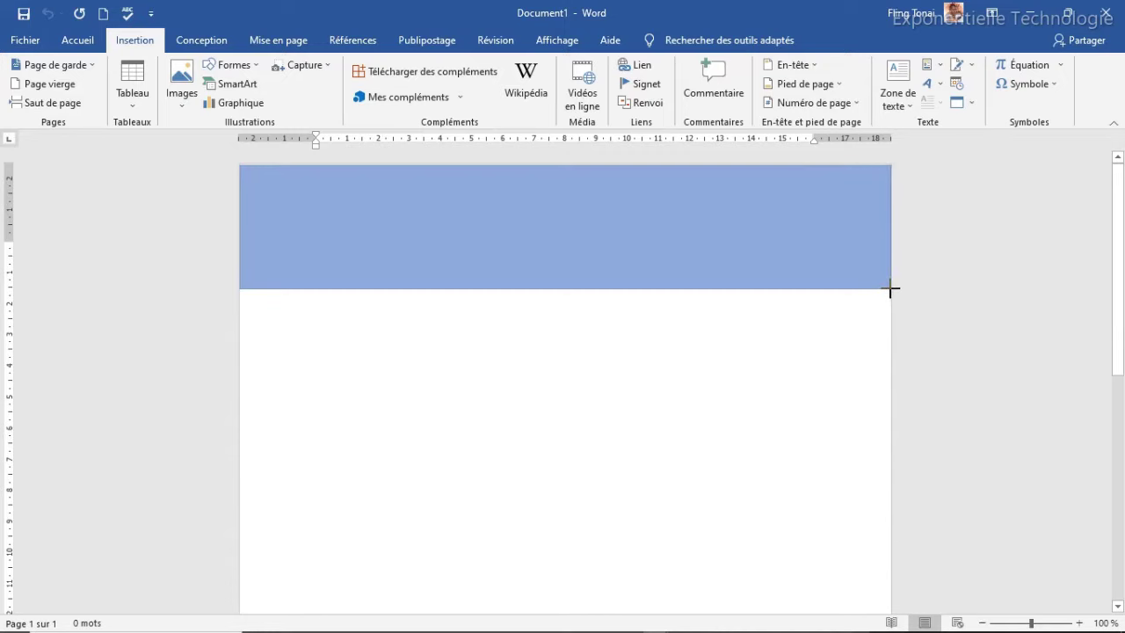
{"action": "left_click_drag", "start_coordinate": [893, 290], "coordinate": [892, 289]}
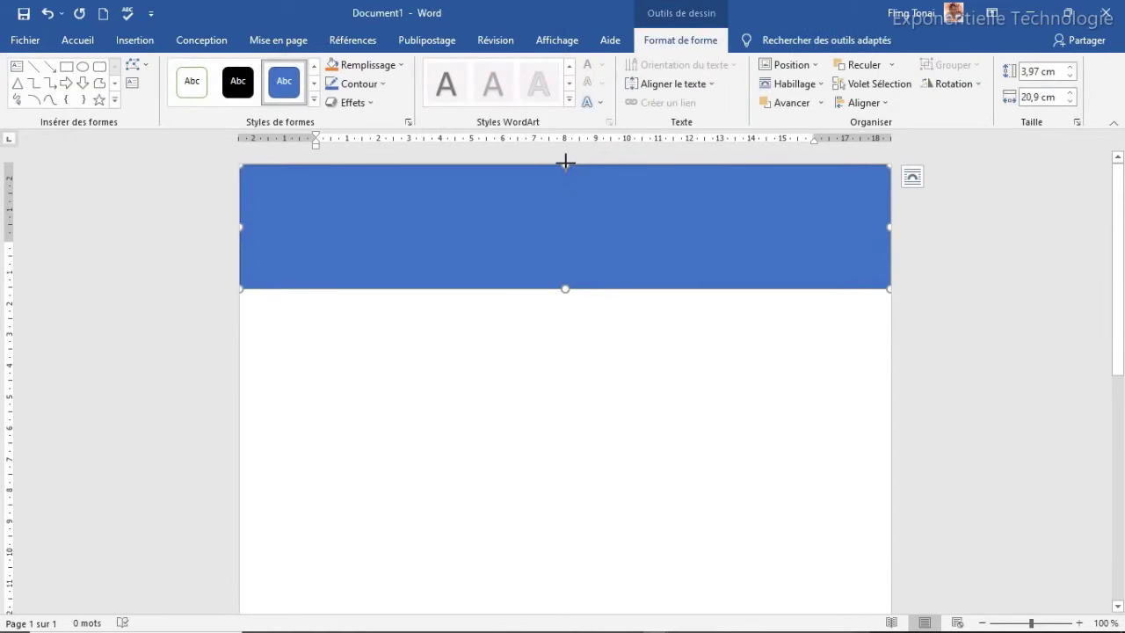
{"action": "left_click_drag", "start_coordinate": [565, 161], "coordinate": [565, 157]}
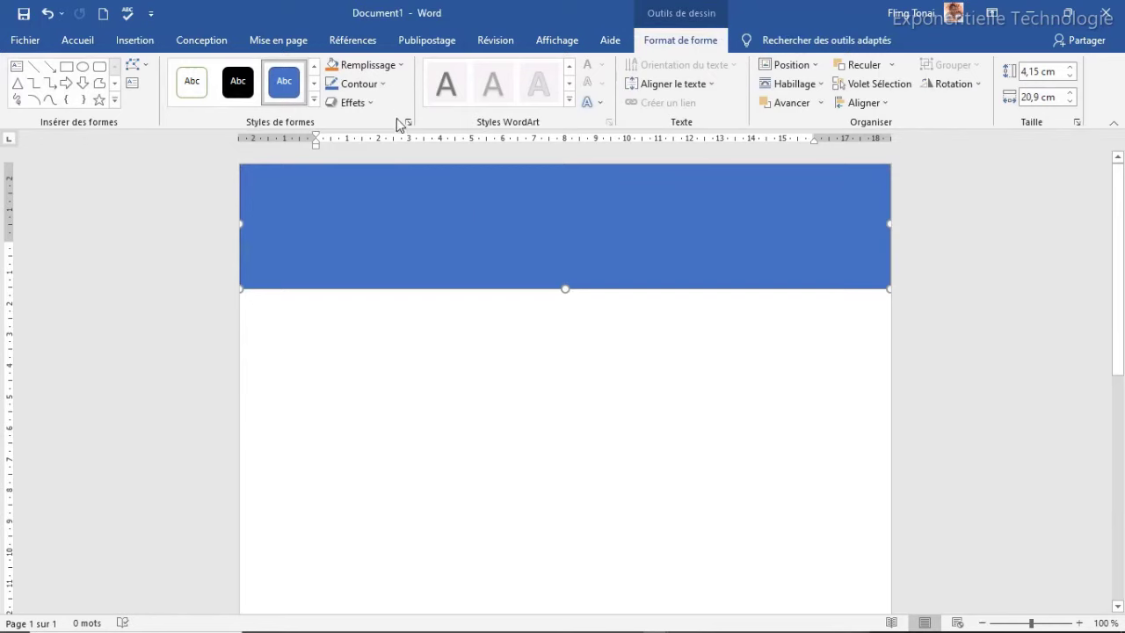
Fill the header rectangle with dark navy and set its outline to Sans contour.
{"action": "left_click", "coordinate": [398, 68]}
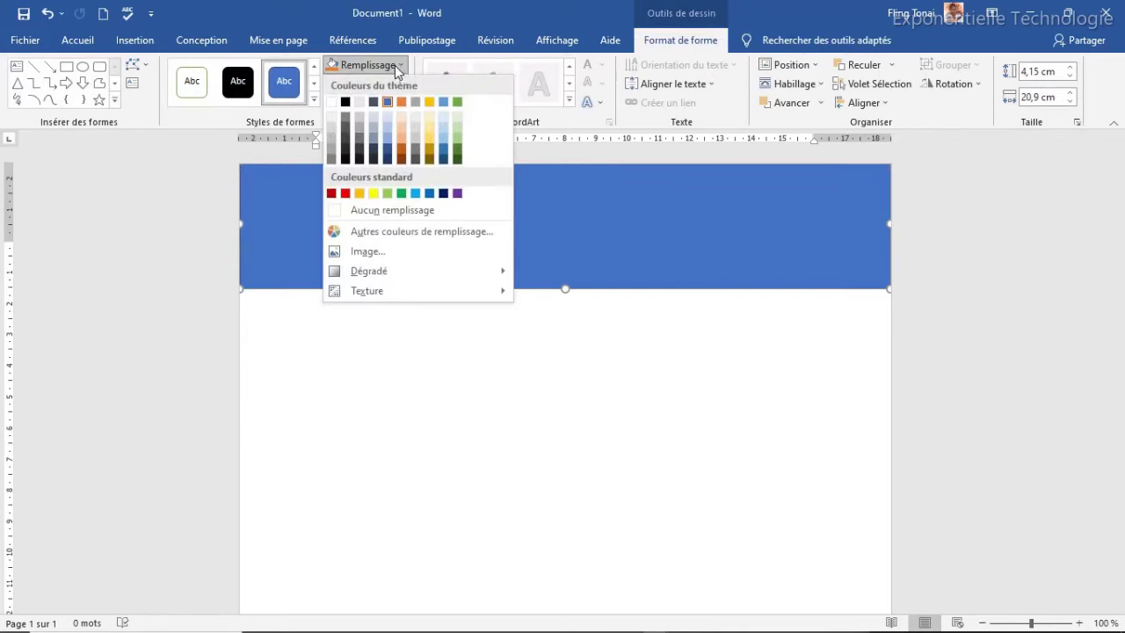
{"action": "left_click", "coordinate": [443, 193]}
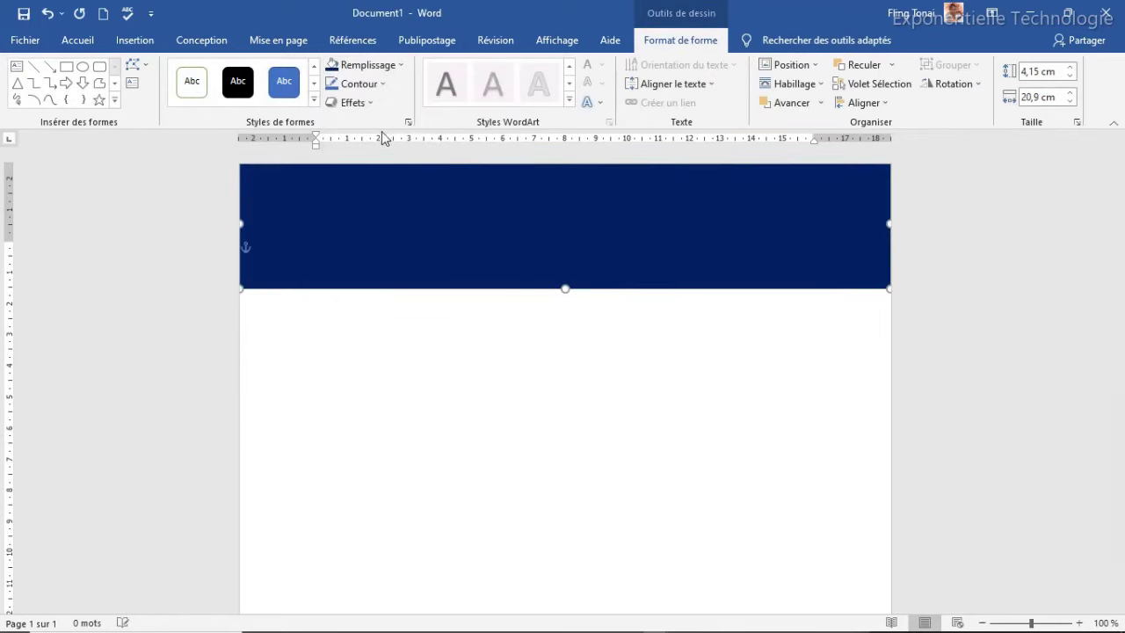
{"action": "left_click", "coordinate": [380, 85]}
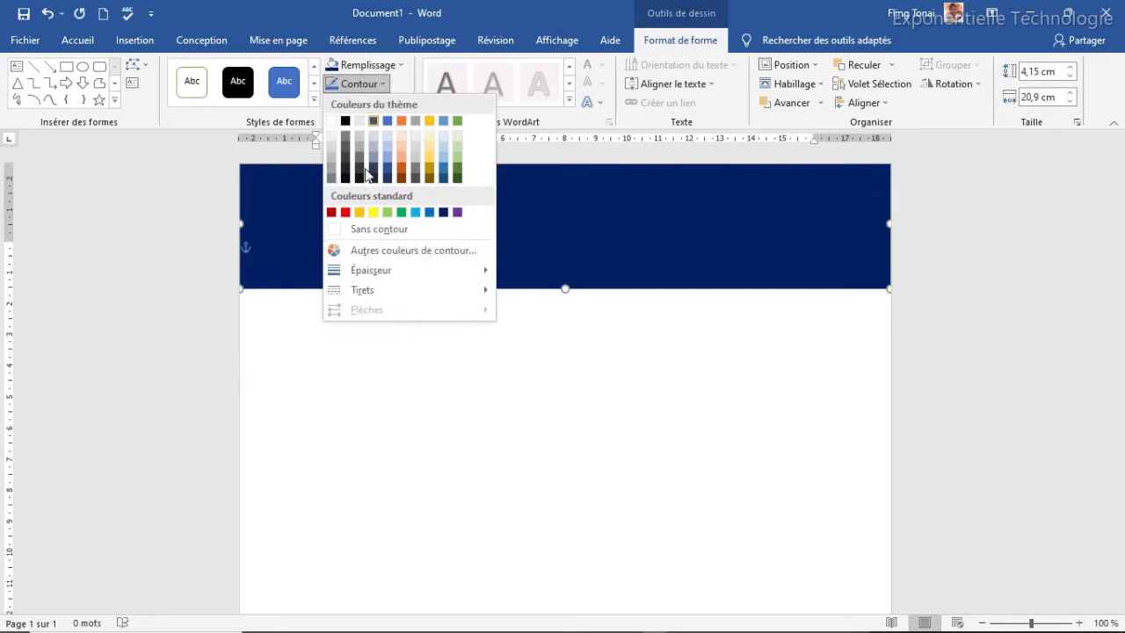
{"action": "left_click", "coordinate": [369, 227]}
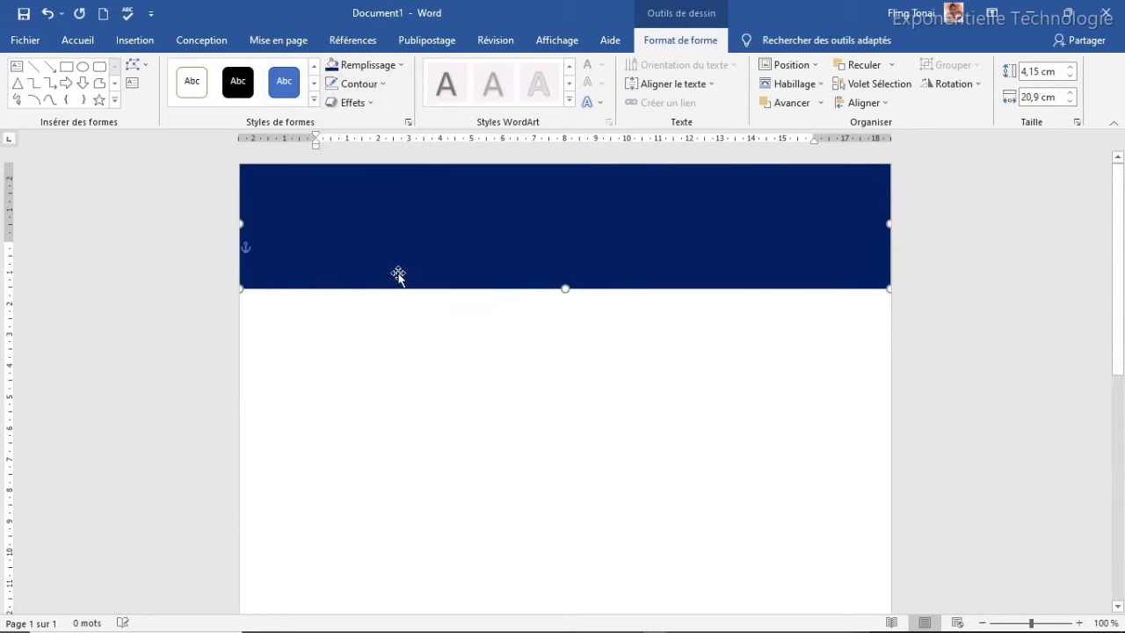
{"action": "left_click", "coordinate": [496, 311]}
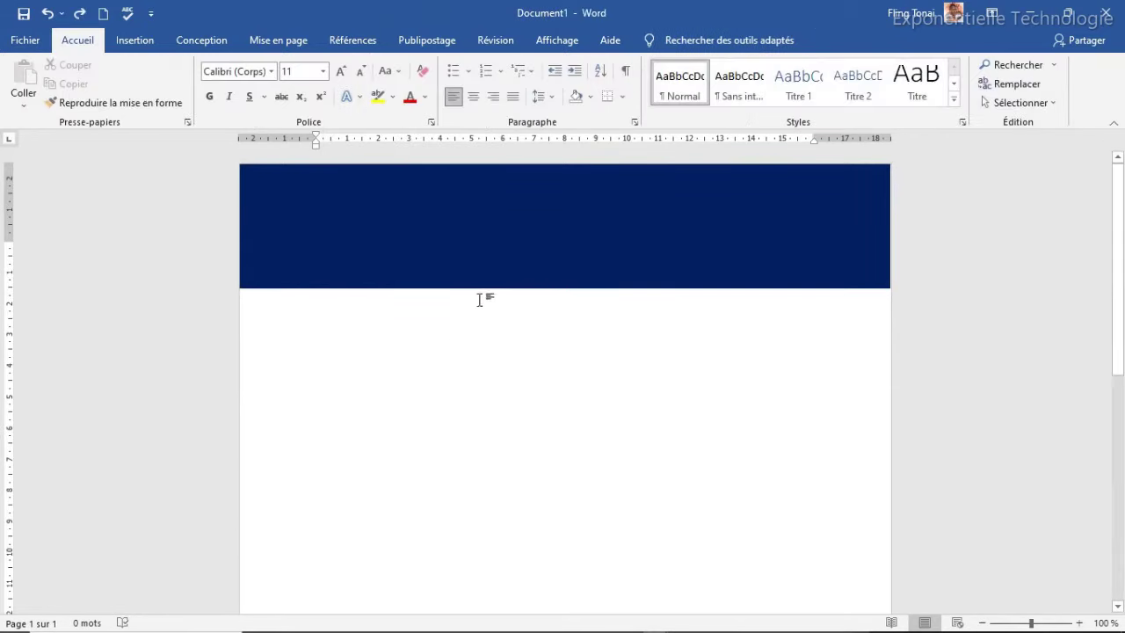
{"action": "left_click", "coordinate": [487, 280]}
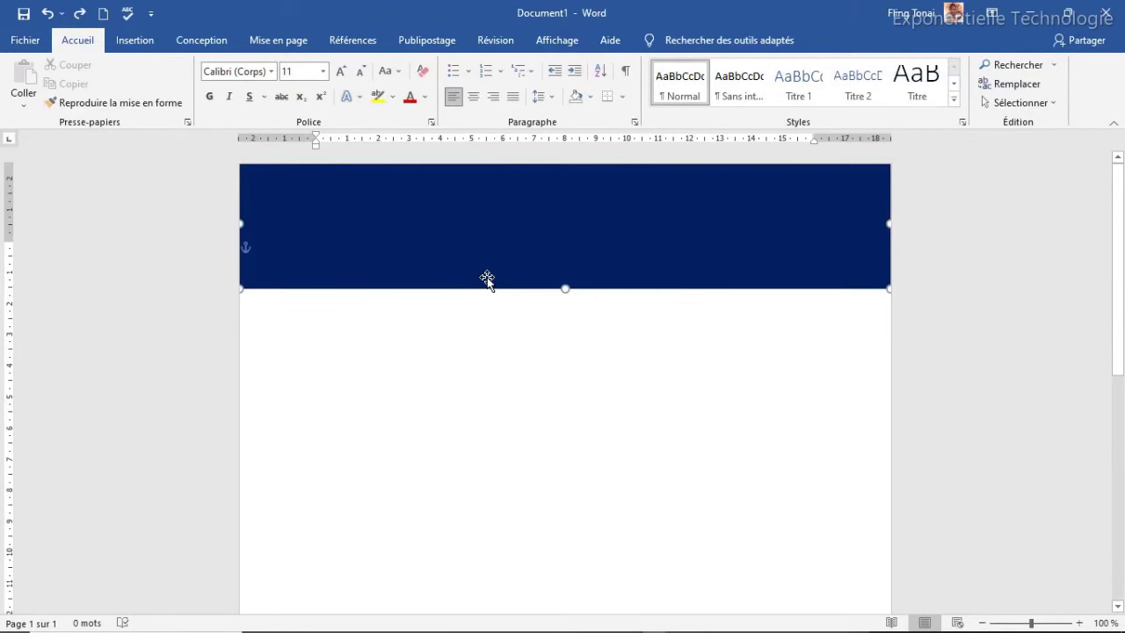
Edit the rectangle's points, curving the bottom edge up on the left and down on the right.
{"action": "right_click", "coordinate": [488, 280]}
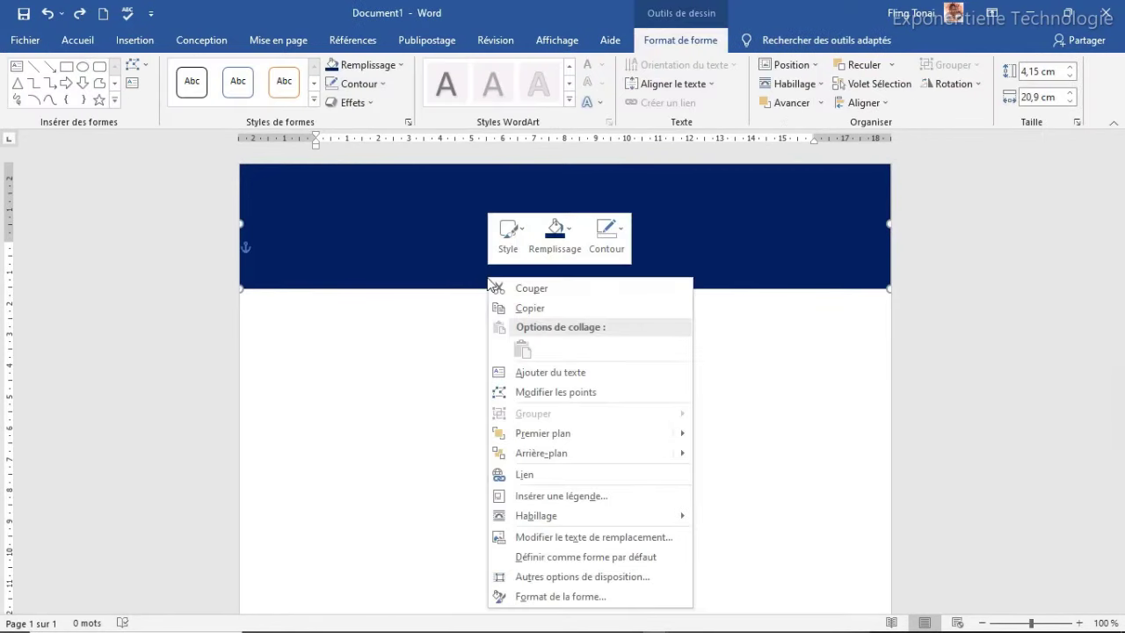
{"action": "left_click", "coordinate": [564, 393]}
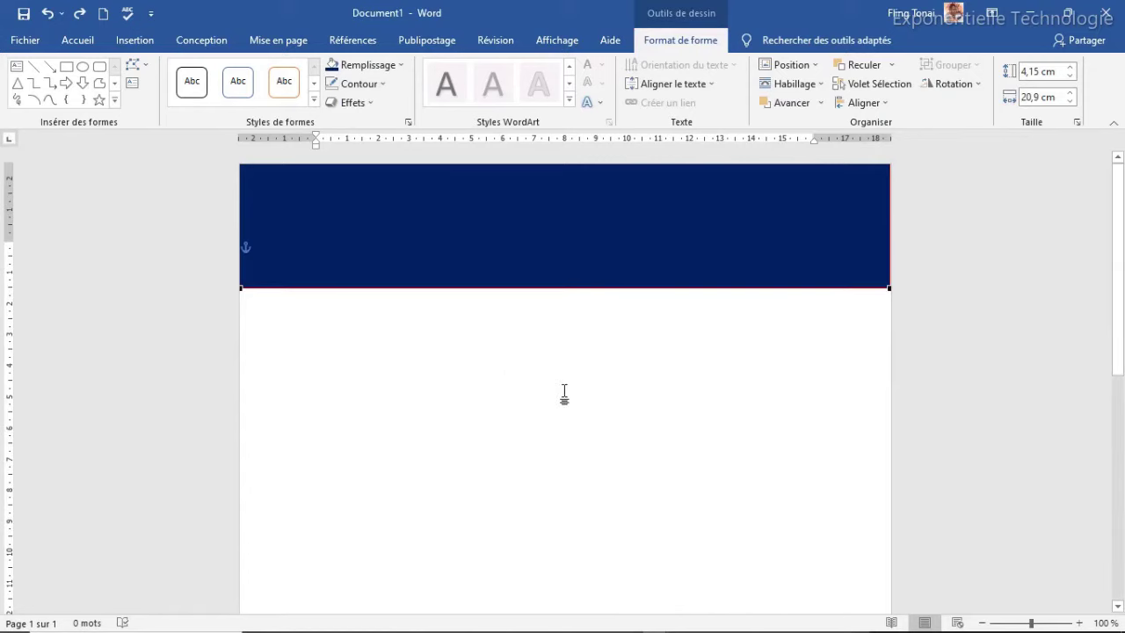
{"action": "left_click", "coordinate": [242, 287]}
{"action": "left_click_drag", "start_coordinate": [457, 289], "coordinate": [454, 206]}
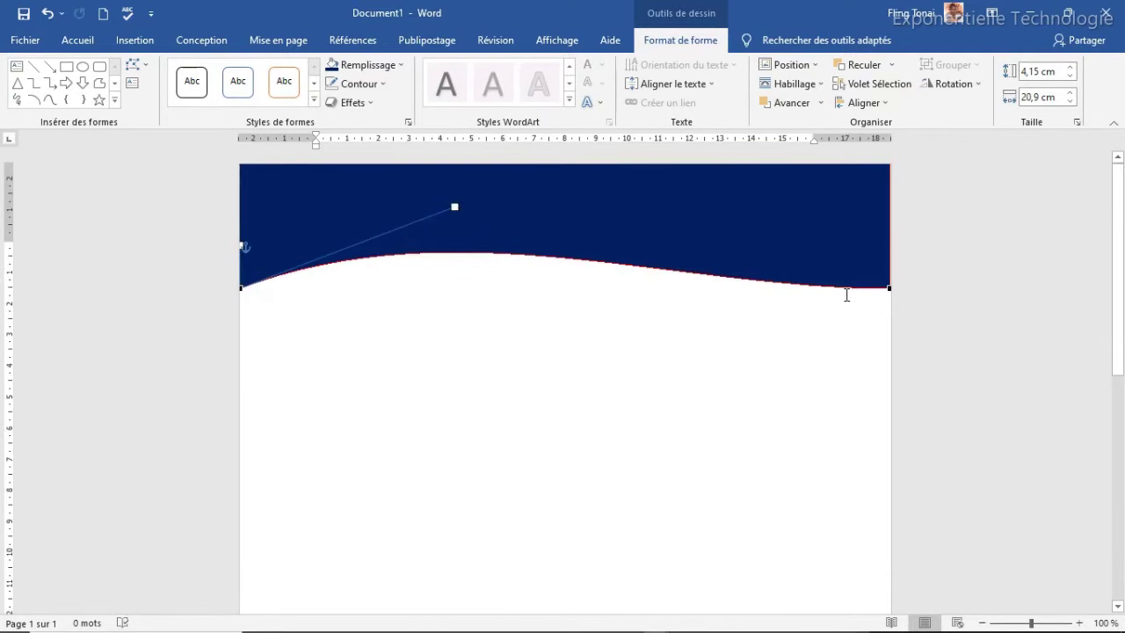
{"action": "left_click", "coordinate": [890, 289]}
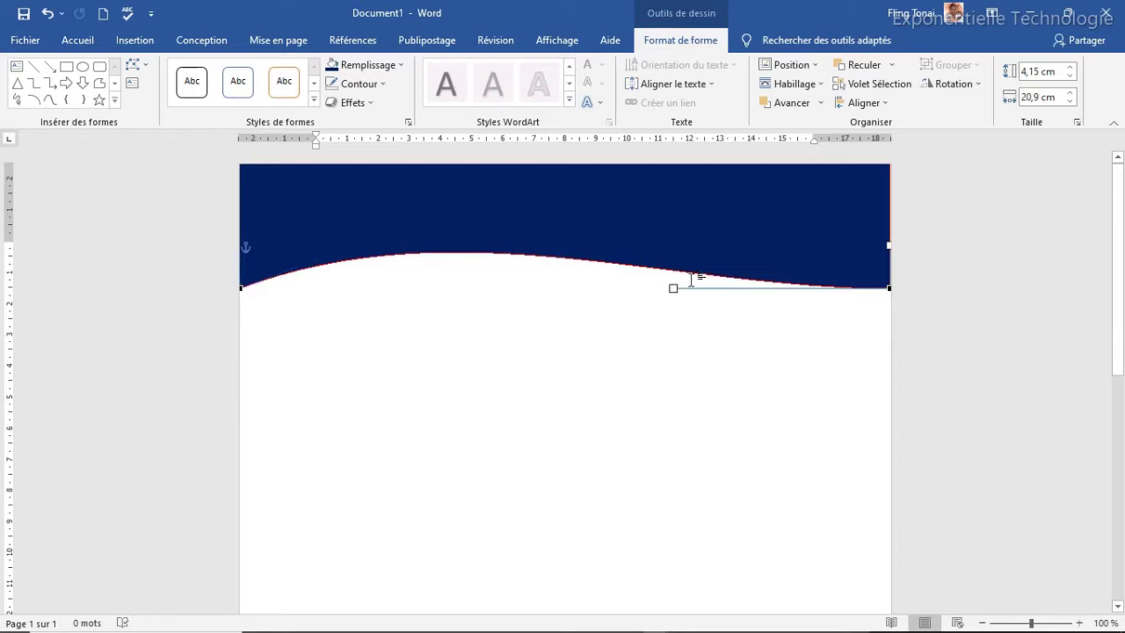
{"action": "left_click_drag", "start_coordinate": [672, 289], "coordinate": [667, 340]}
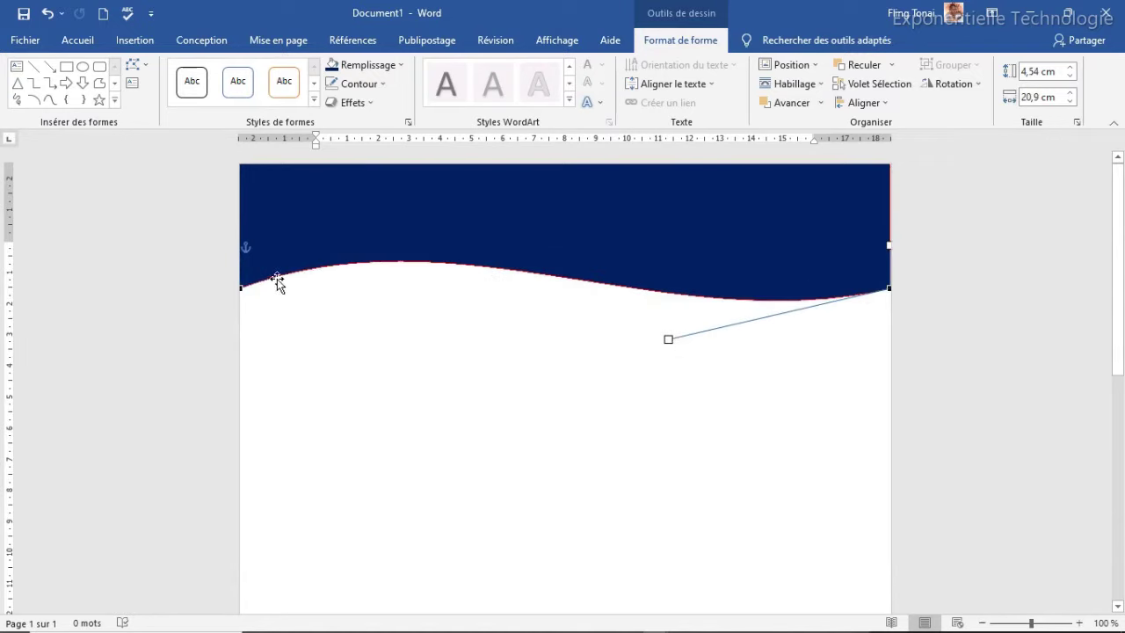
Refine the wave by raising its left side and deepening the right dip, about 4,66 cm tall.
{"action": "left_click", "coordinate": [241, 286]}
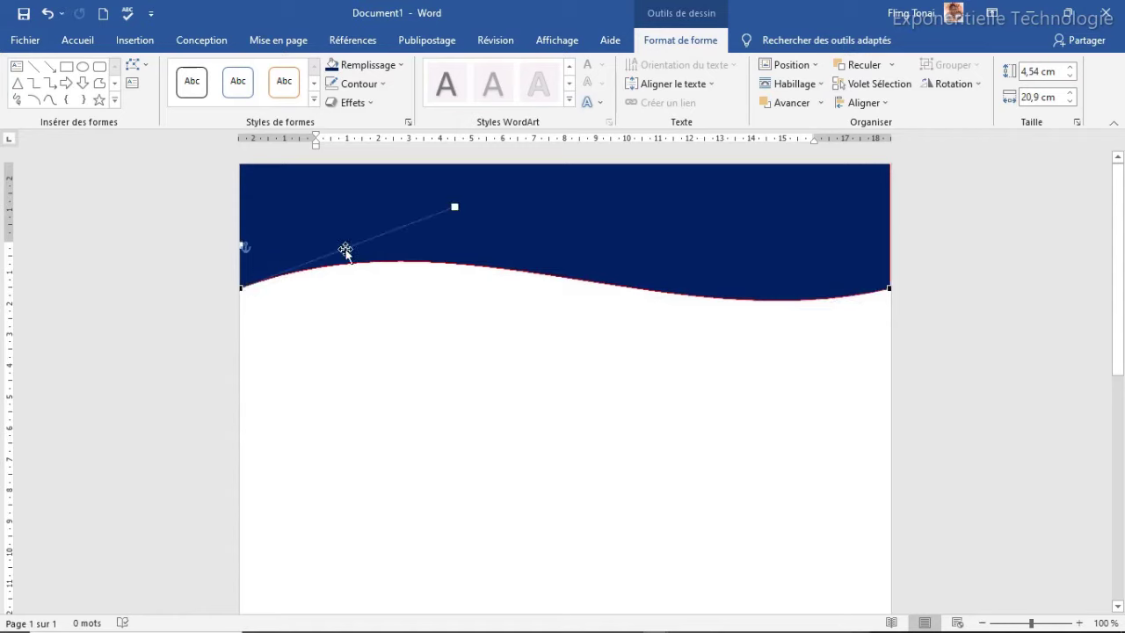
{"action": "left_click_drag", "start_coordinate": [454, 206], "coordinate": [380, 182]}
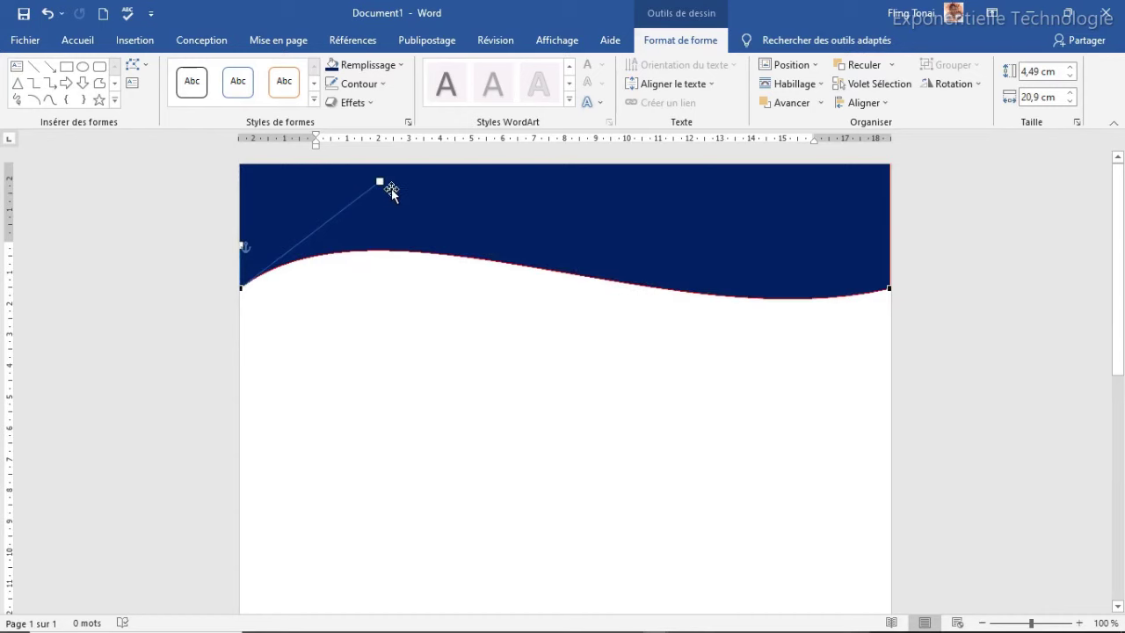
{"action": "left_click", "coordinate": [888, 286]}
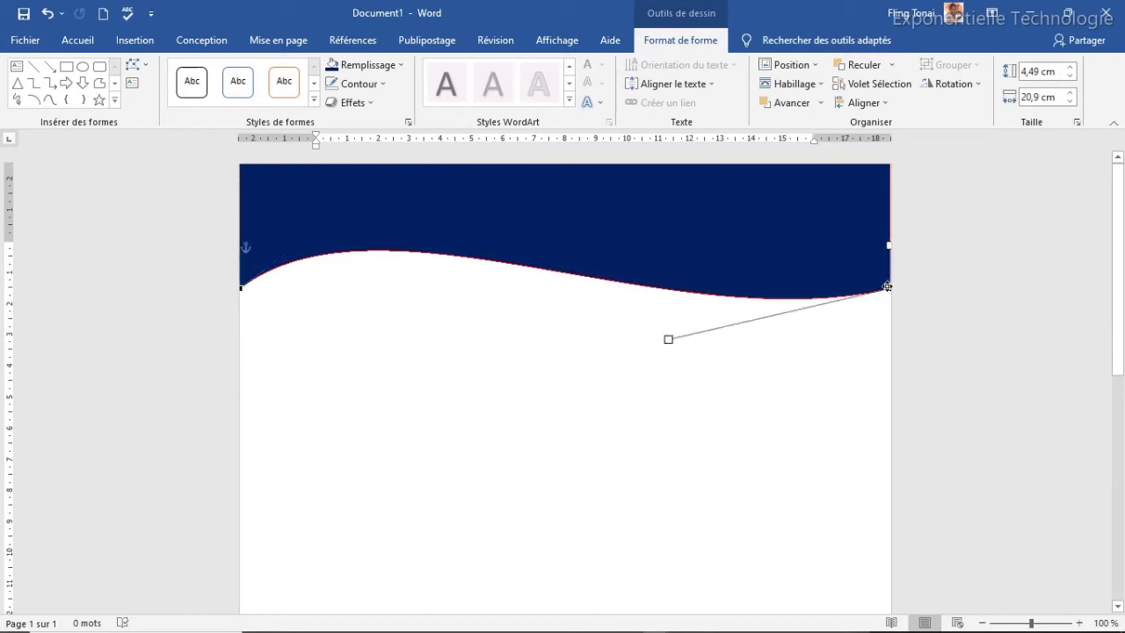
{"action": "left_click_drag", "start_coordinate": [668, 340], "coordinate": [674, 356]}
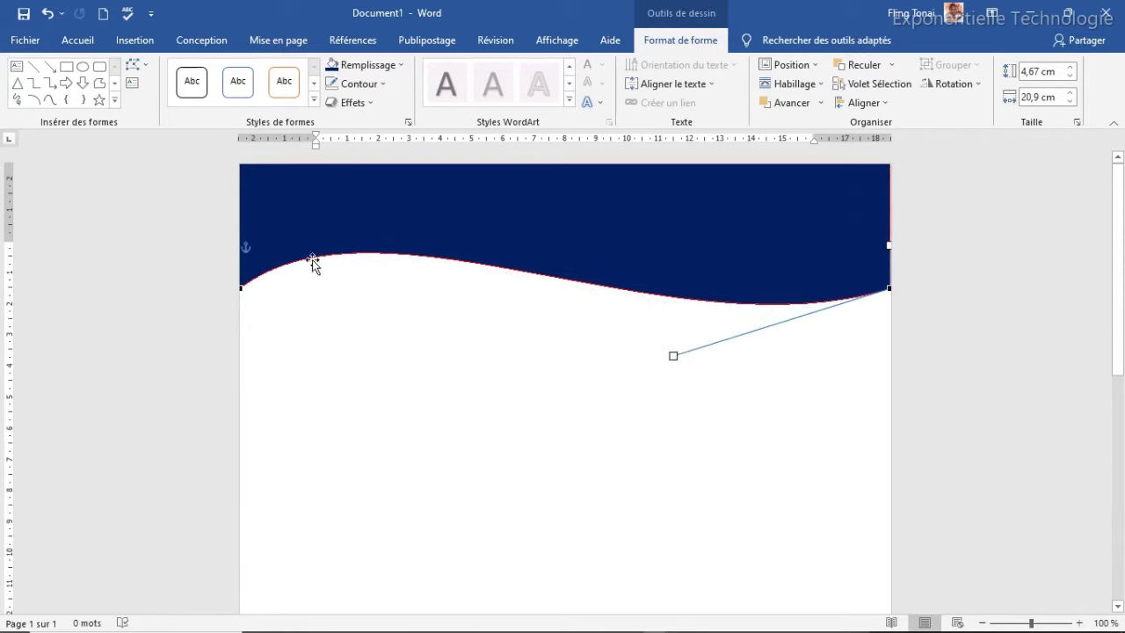
{"action": "left_click", "coordinate": [243, 287]}
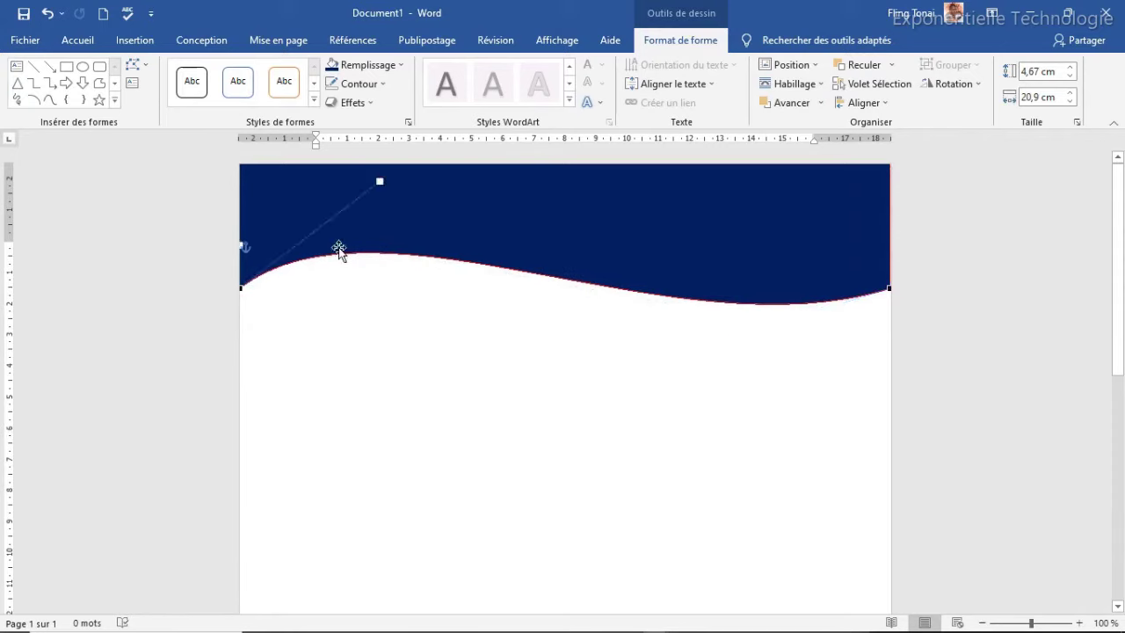
{"action": "left_click_drag", "start_coordinate": [379, 182], "coordinate": [434, 182]}
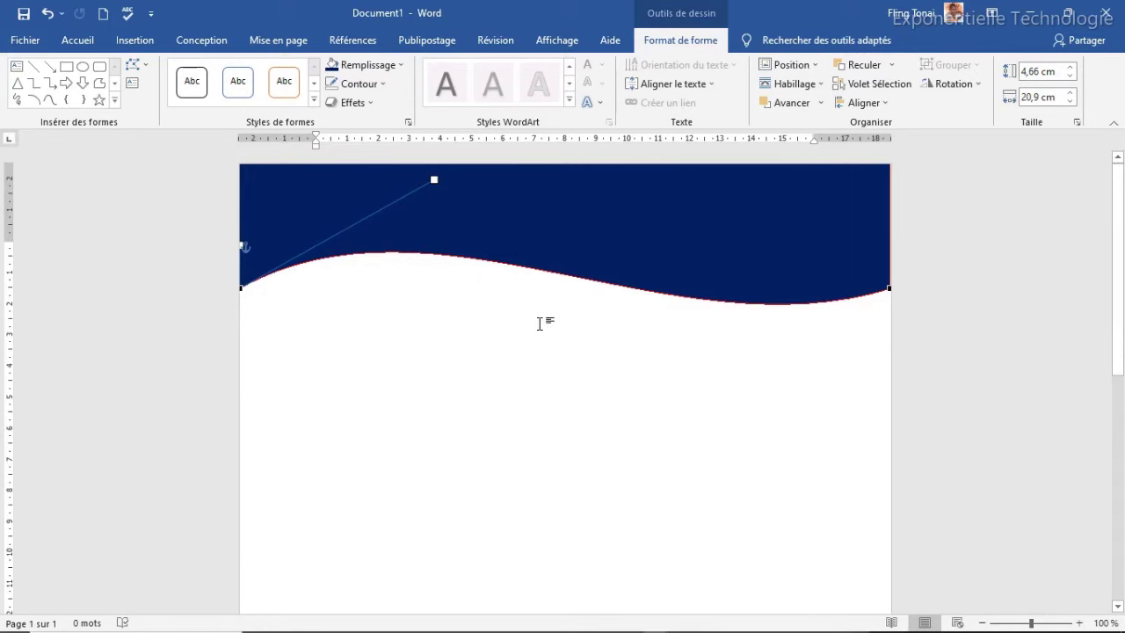
{"action": "key", "text": "Escape"}
{"action": "left_click", "coordinate": [543, 355]}
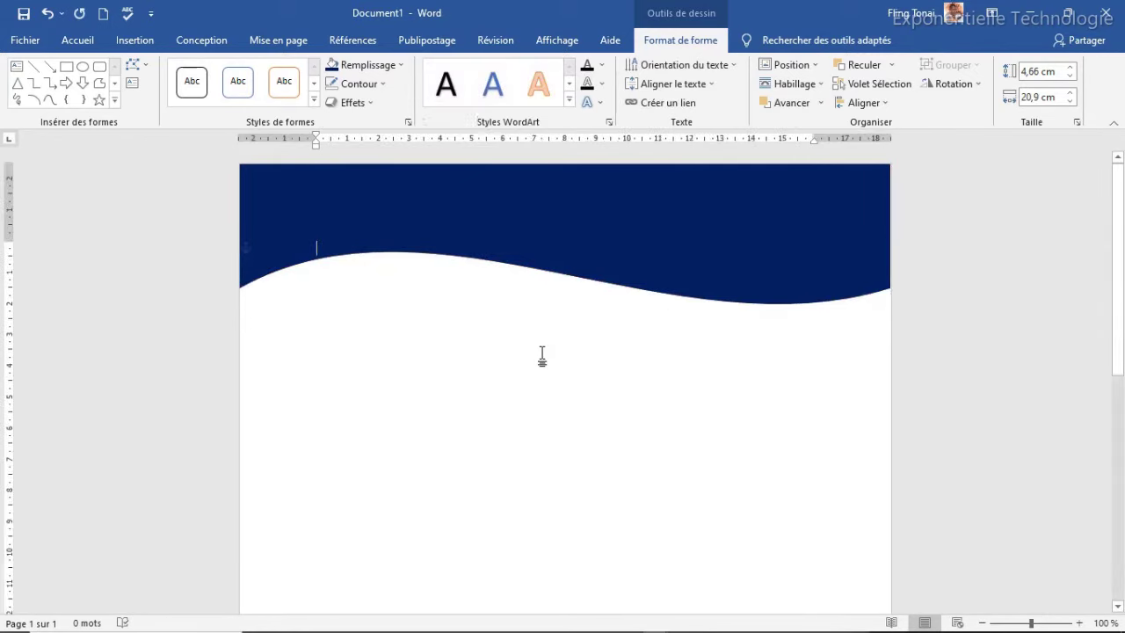
Draw an 11,85 × 1,72 cm blue rectangle just below the wave's left edge.
{"action": "left_click", "coordinate": [134, 41]}
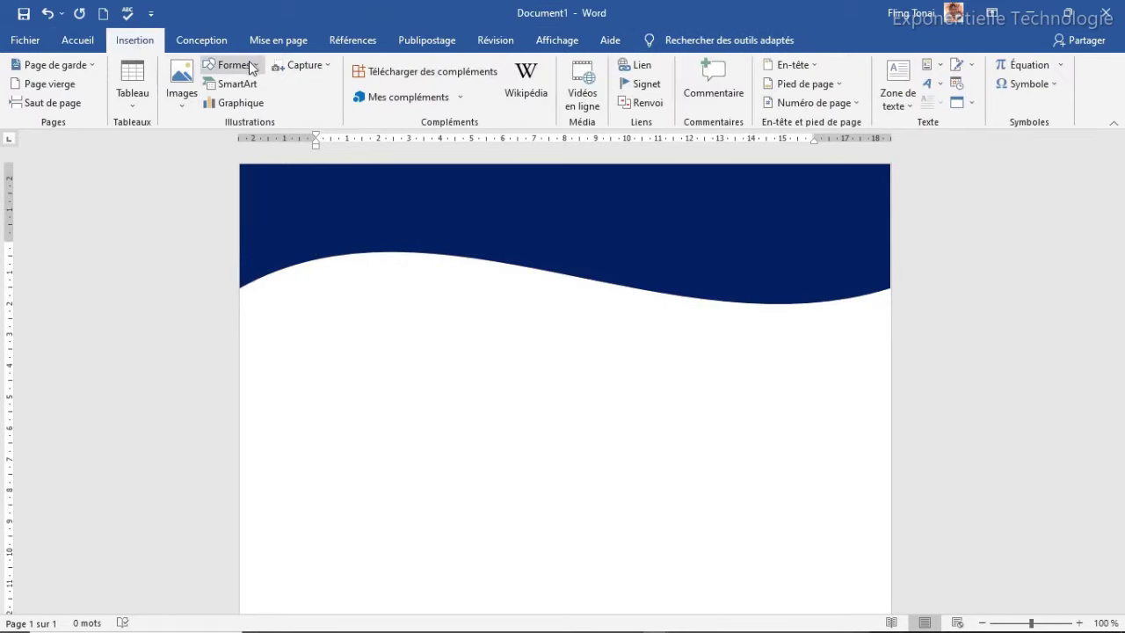
{"action": "left_click", "coordinate": [247, 65]}
{"action": "left_click", "coordinate": [262, 104]}
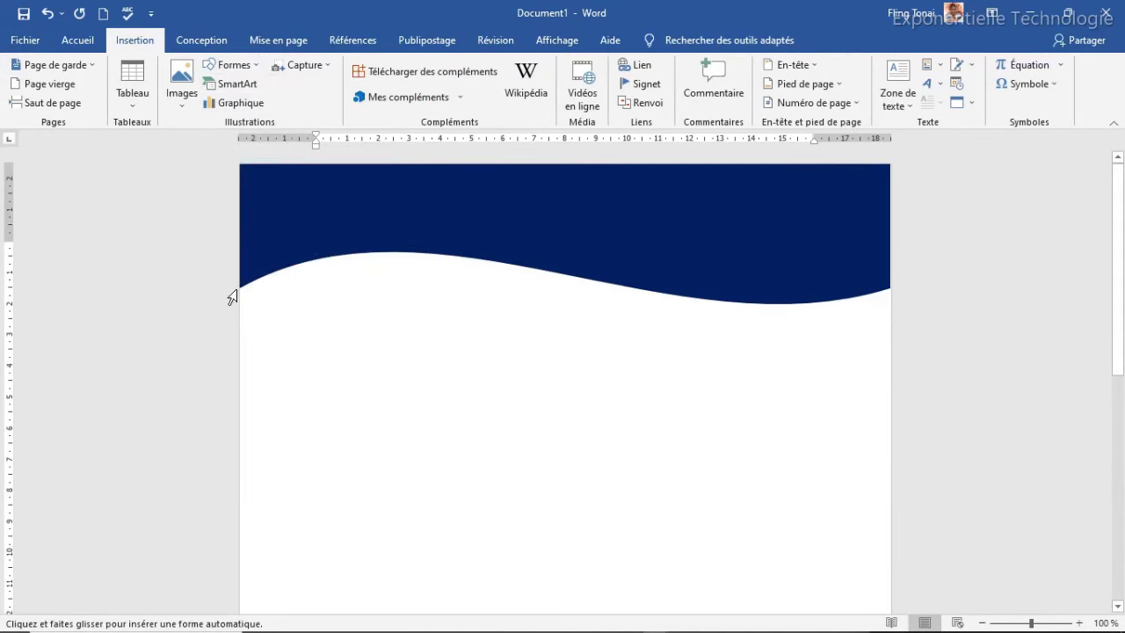
{"action": "left_click_drag", "start_coordinate": [240, 288], "coordinate": [601, 336]}
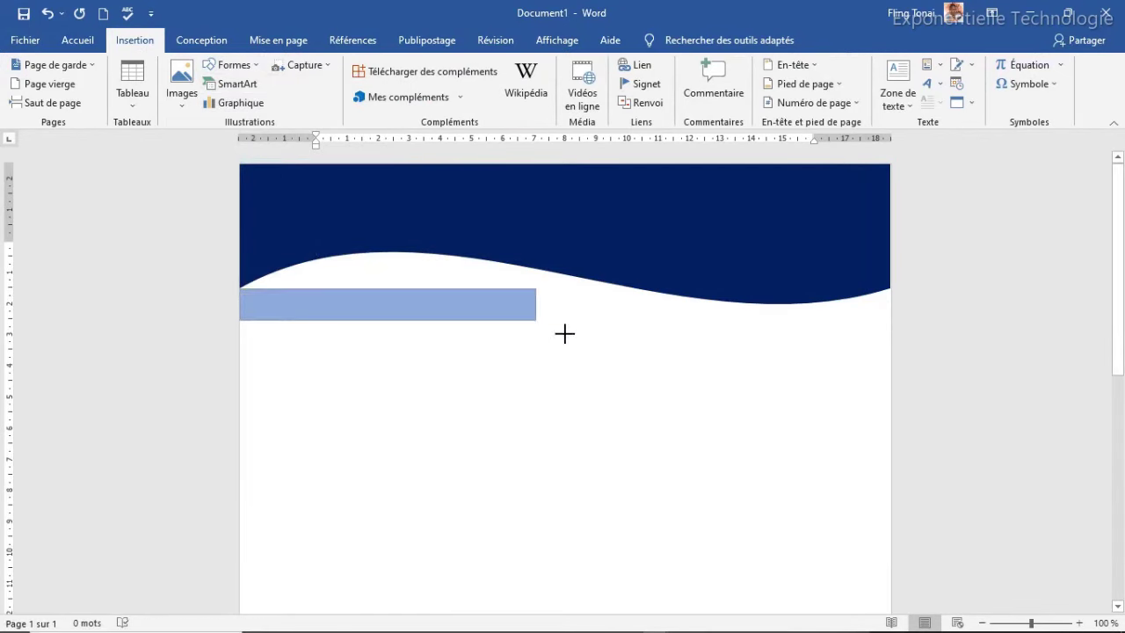
{"action": "left_click_drag", "start_coordinate": [600, 336], "coordinate": [609, 342]}
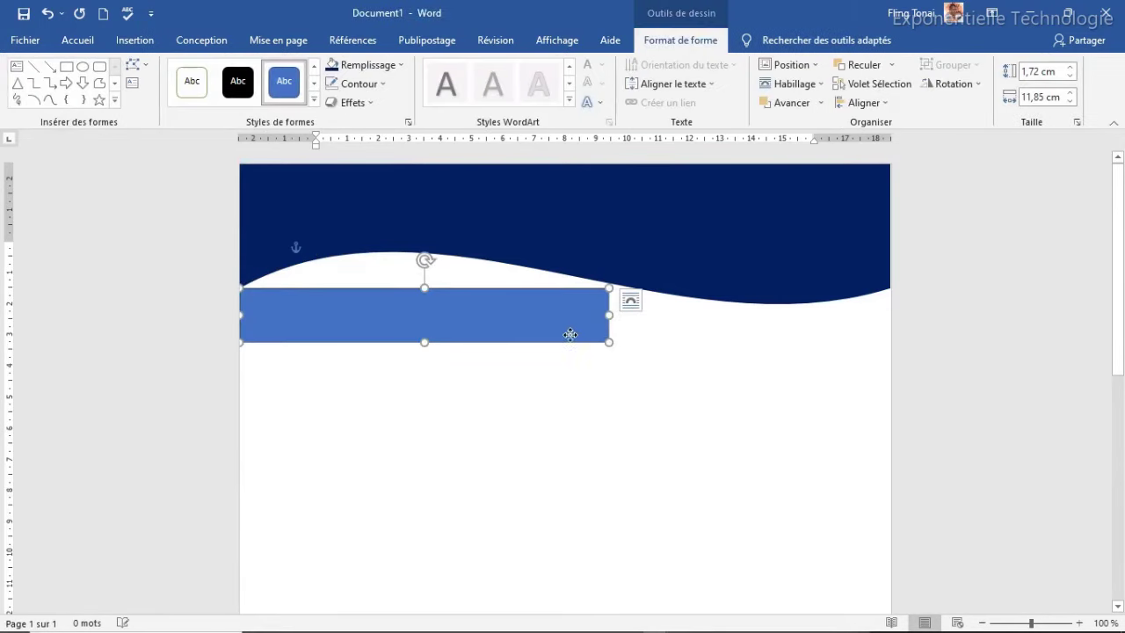
Turn the rectangle into a triangle by deleting its bottom-right corner point.
{"action": "right_click", "coordinate": [571, 334]}
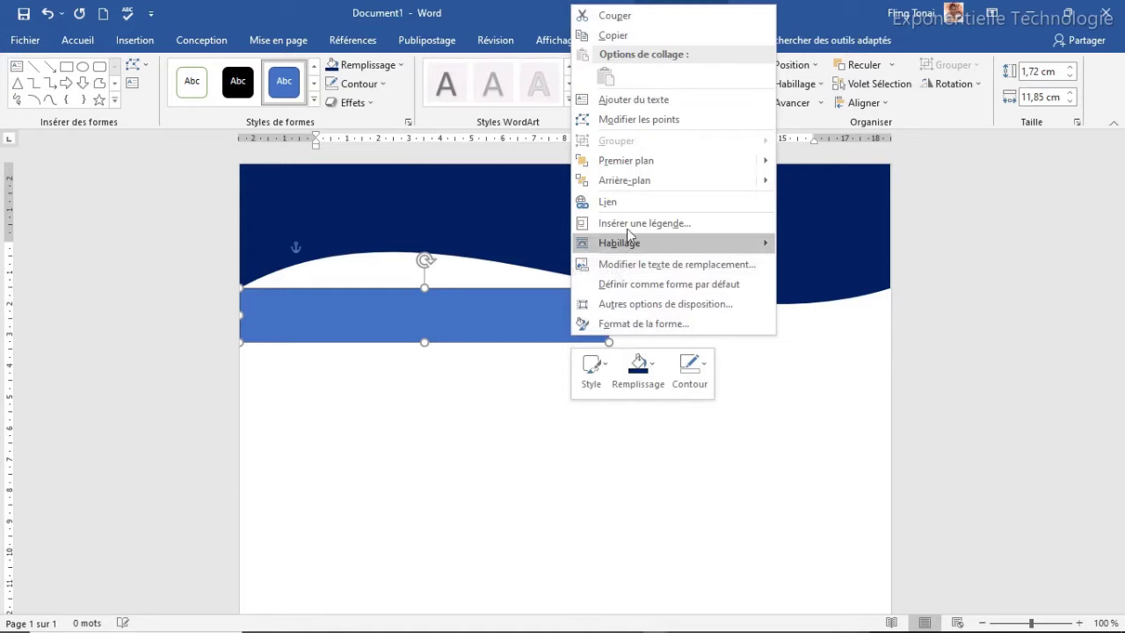
{"action": "left_click", "coordinate": [629, 120]}
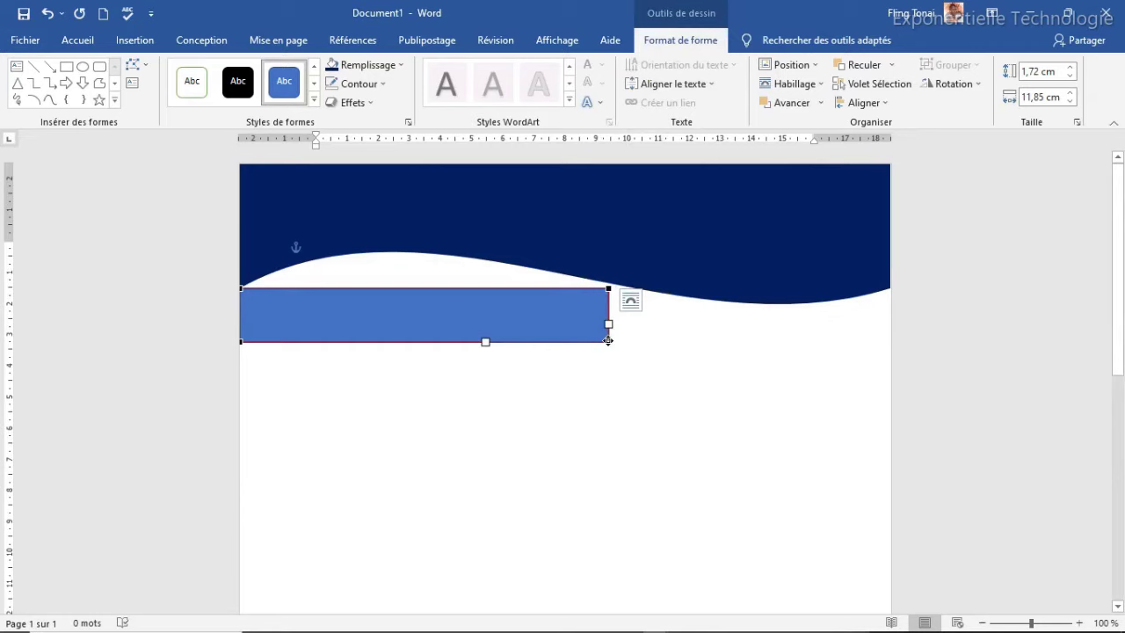
{"action": "right_click", "coordinate": [607, 341]}
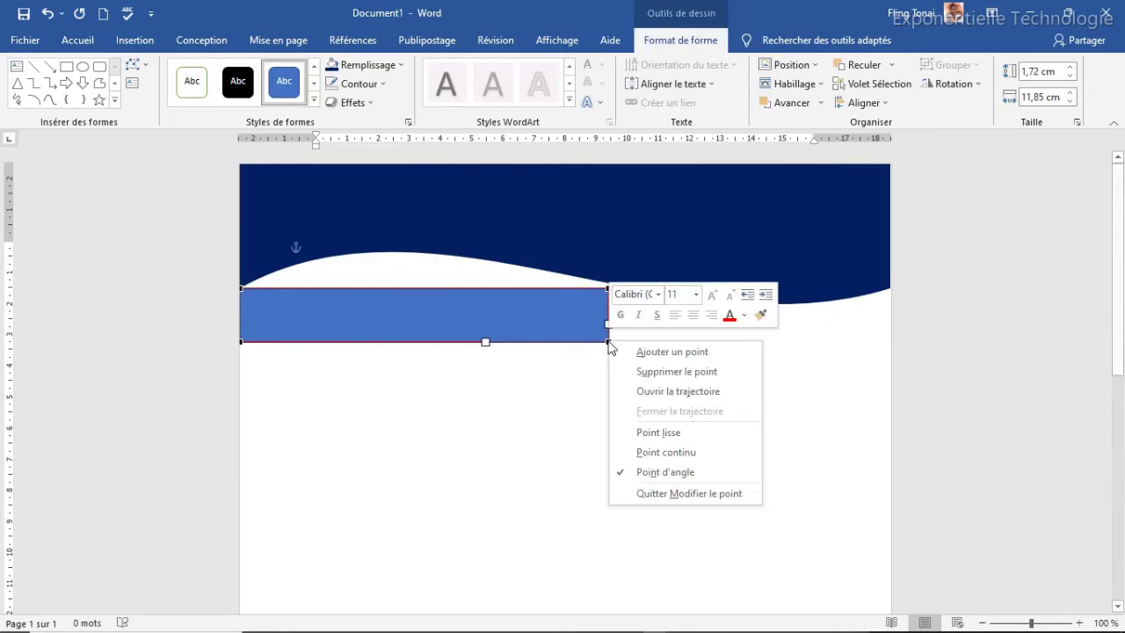
{"action": "left_click", "coordinate": [657, 372]}
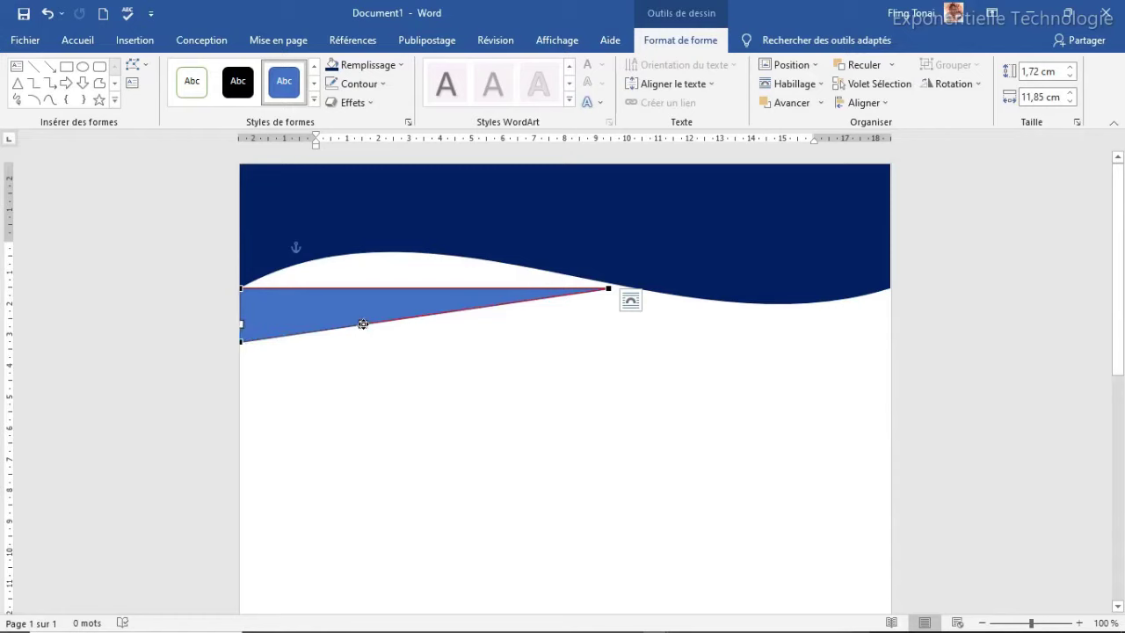
Bend the triangle's bottom and top edges into curves using the vertex handles.
{"action": "left_click_drag", "start_coordinate": [362, 323], "coordinate": [343, 300]}
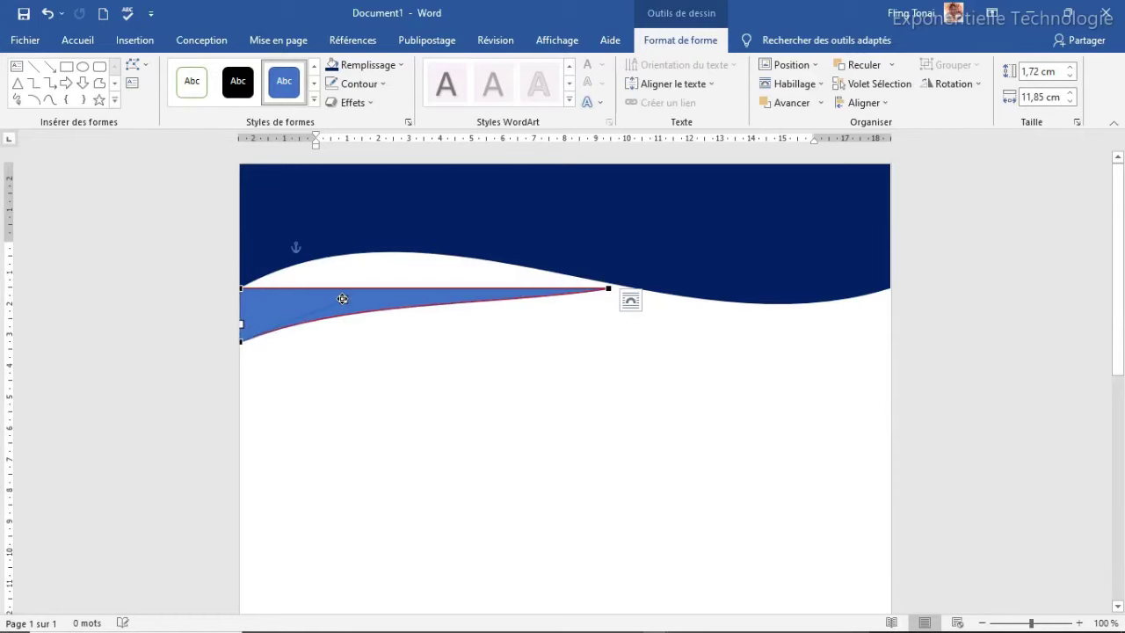
{"action": "left_click", "coordinate": [609, 289]}
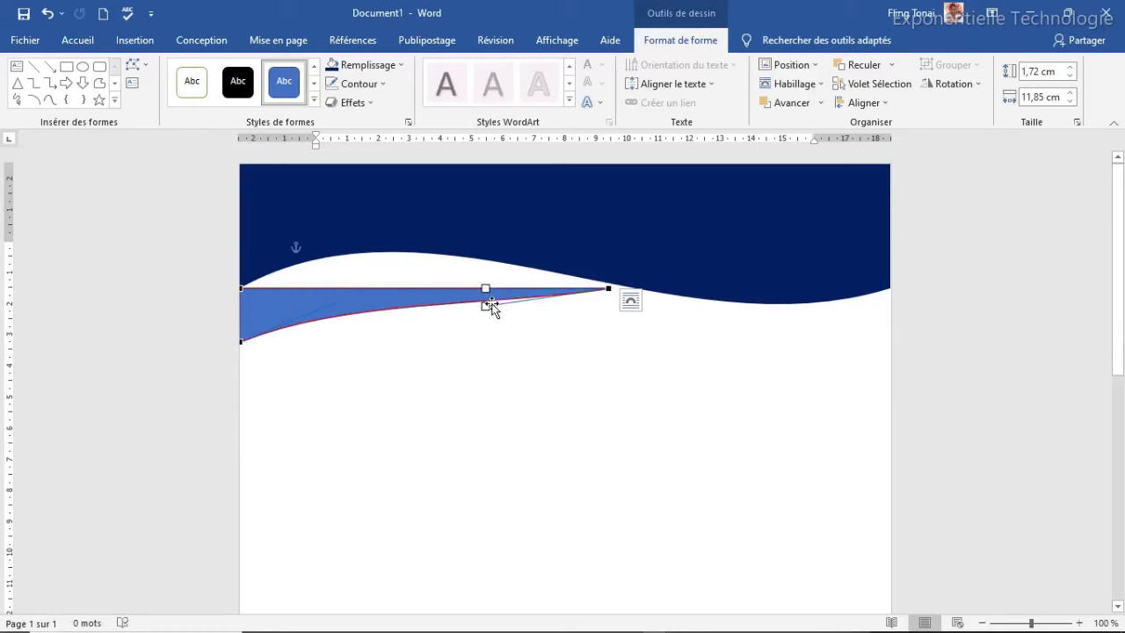
{"action": "left_click_drag", "start_coordinate": [484, 304], "coordinate": [485, 261]}
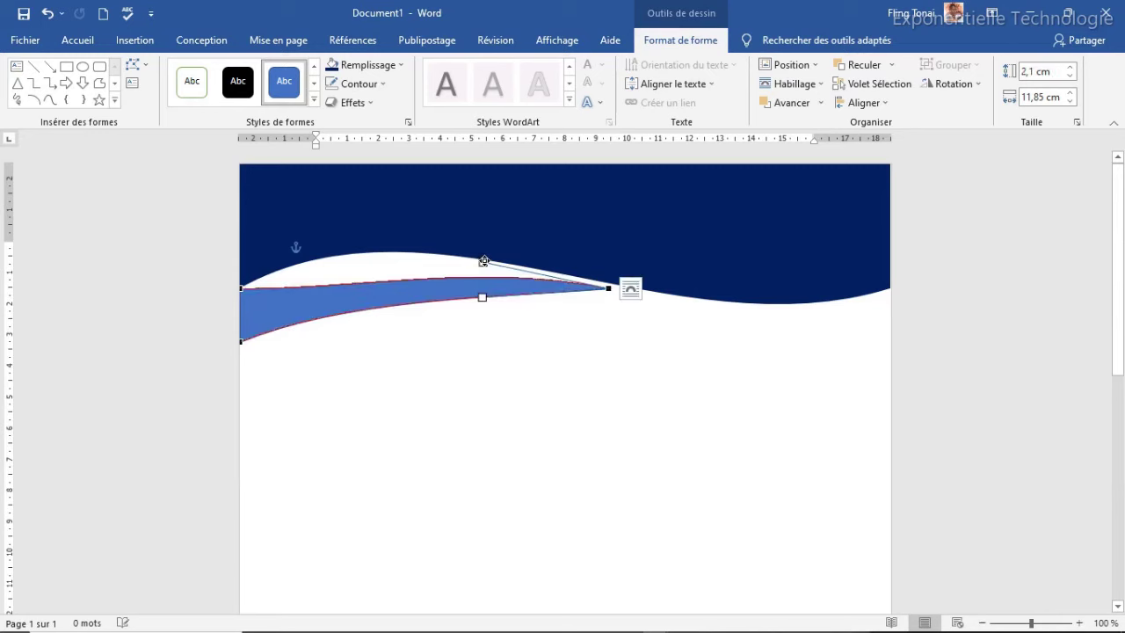
{"action": "left_click", "coordinate": [242, 341]}
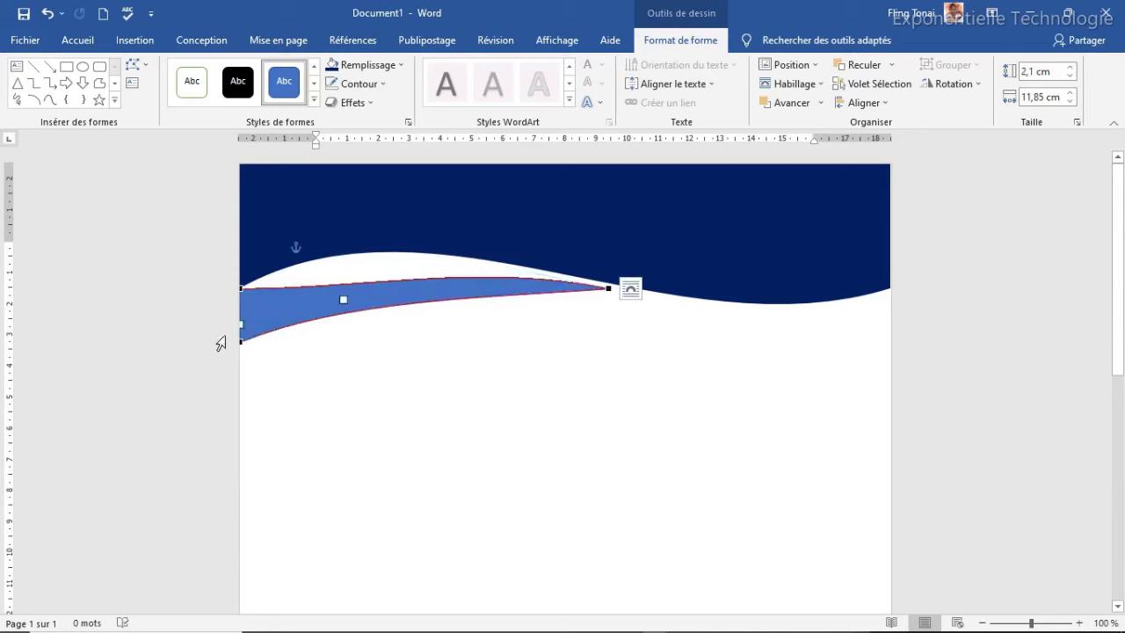
{"action": "left_click_drag", "start_coordinate": [343, 300], "coordinate": [331, 292]}
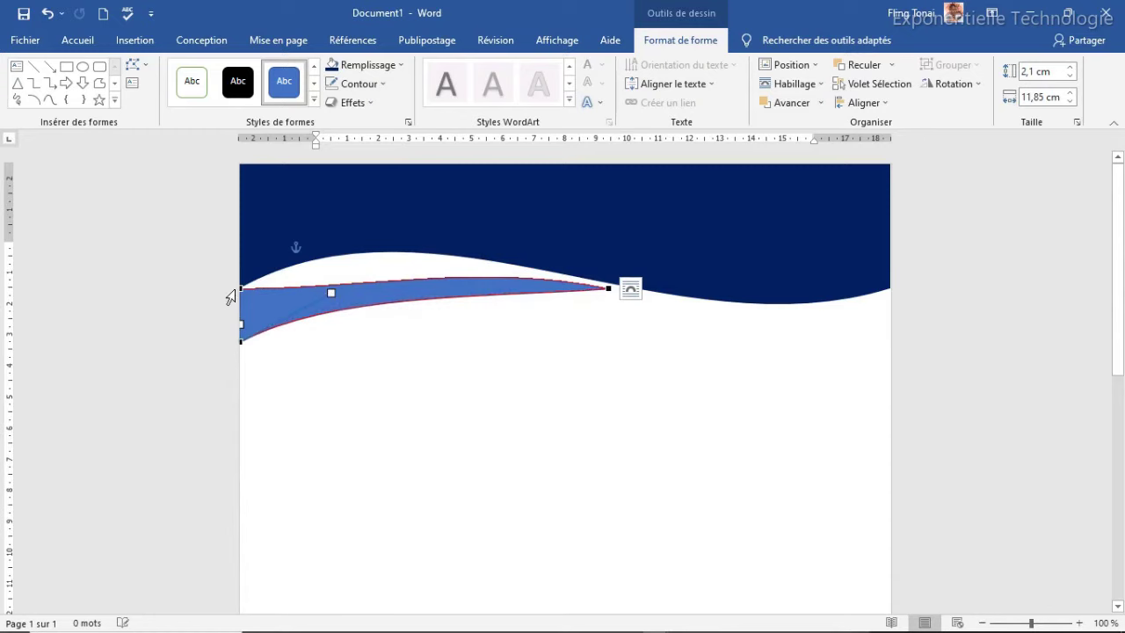
{"action": "left_click", "coordinate": [242, 289]}
{"action": "left_click_drag", "start_coordinate": [362, 289], "coordinate": [355, 242]}
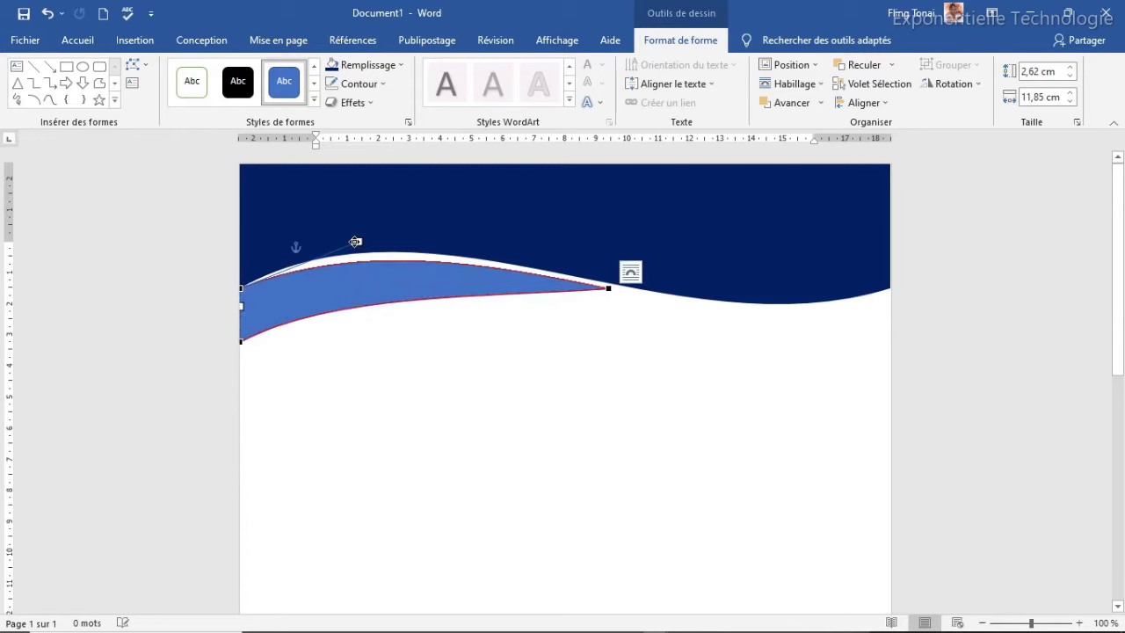
Bulge the top curve up into the navy header and refine the lower curve.
{"action": "left_click", "coordinate": [608, 287]}
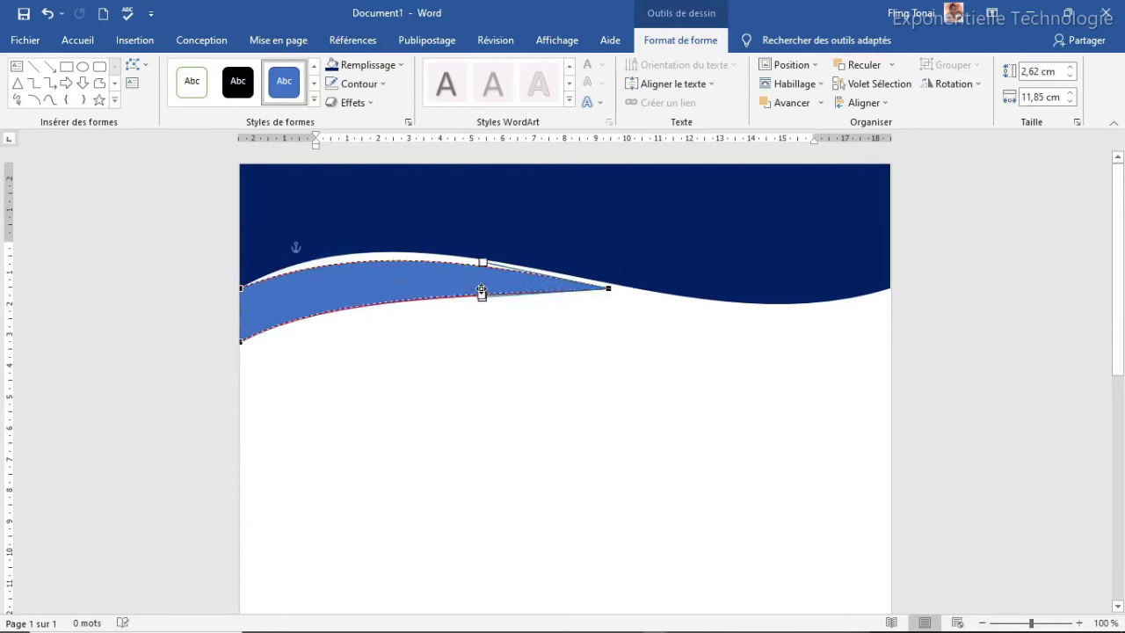
{"action": "left_click_drag", "start_coordinate": [483, 295], "coordinate": [483, 246]}
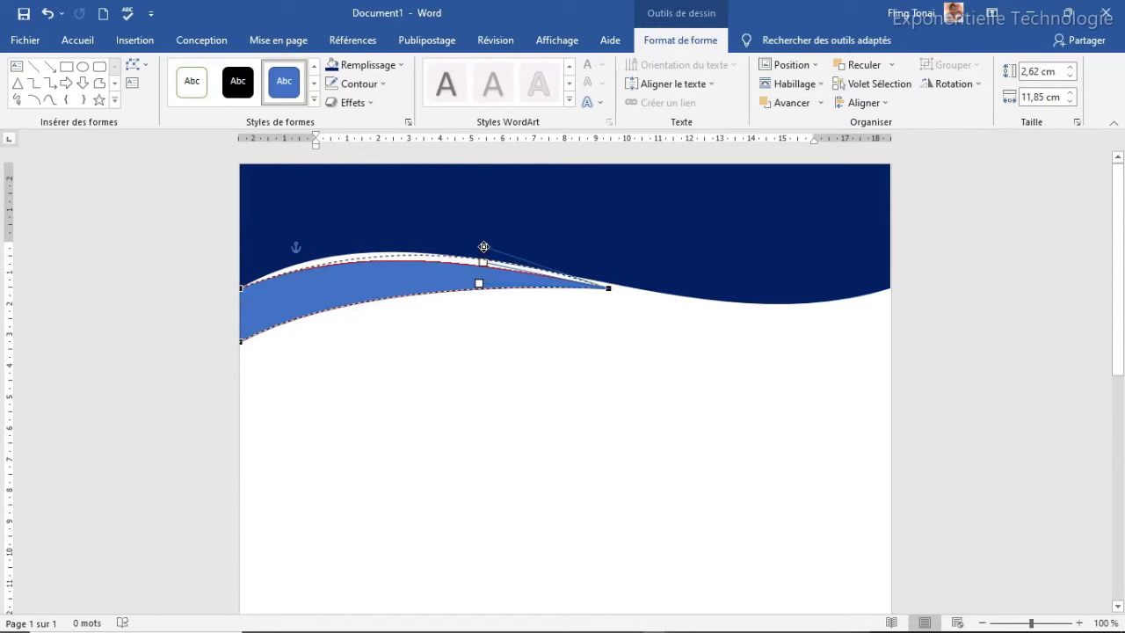
{"action": "left_click", "coordinate": [241, 288]}
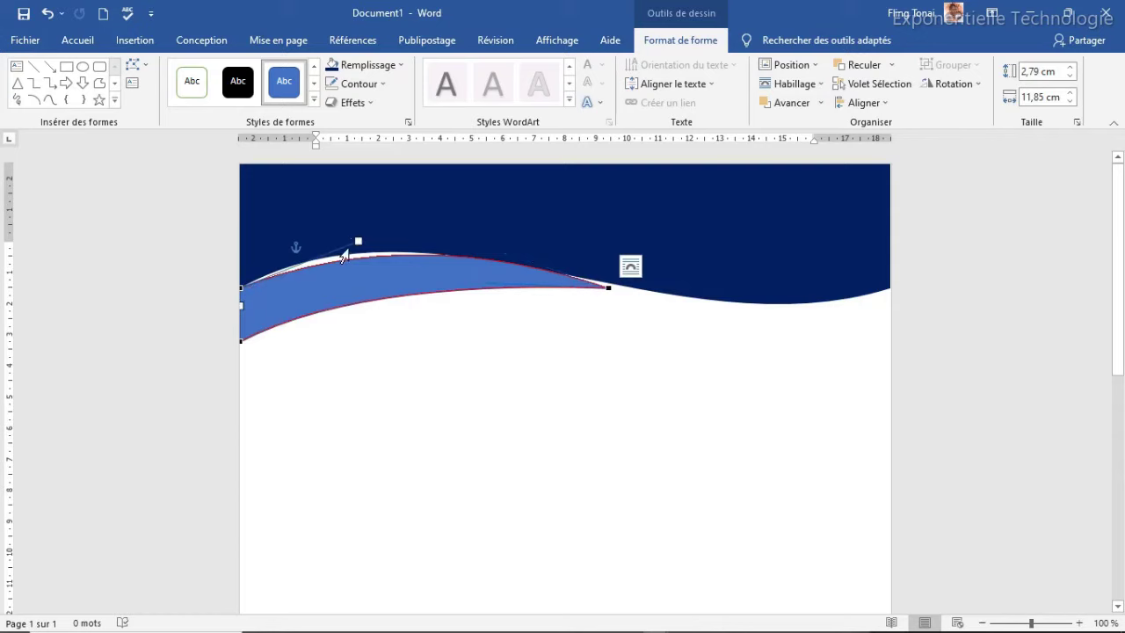
{"action": "left_click_drag", "start_coordinate": [357, 241], "coordinate": [307, 206]}
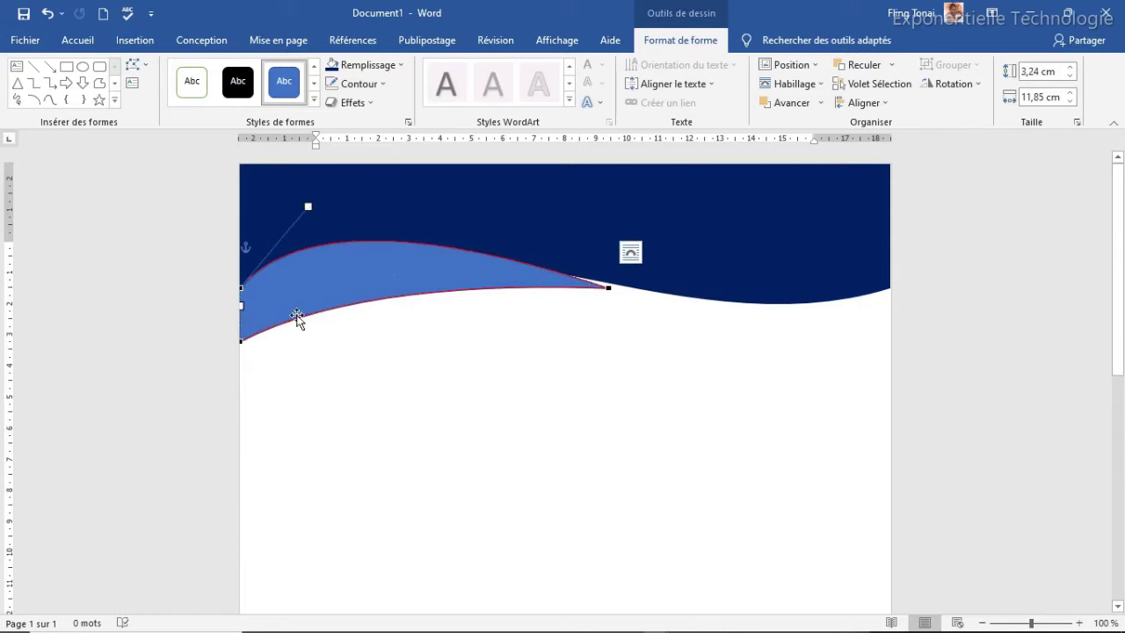
{"action": "left_click", "coordinate": [243, 339]}
{"action": "left_click_drag", "start_coordinate": [331, 291], "coordinate": [307, 276]}
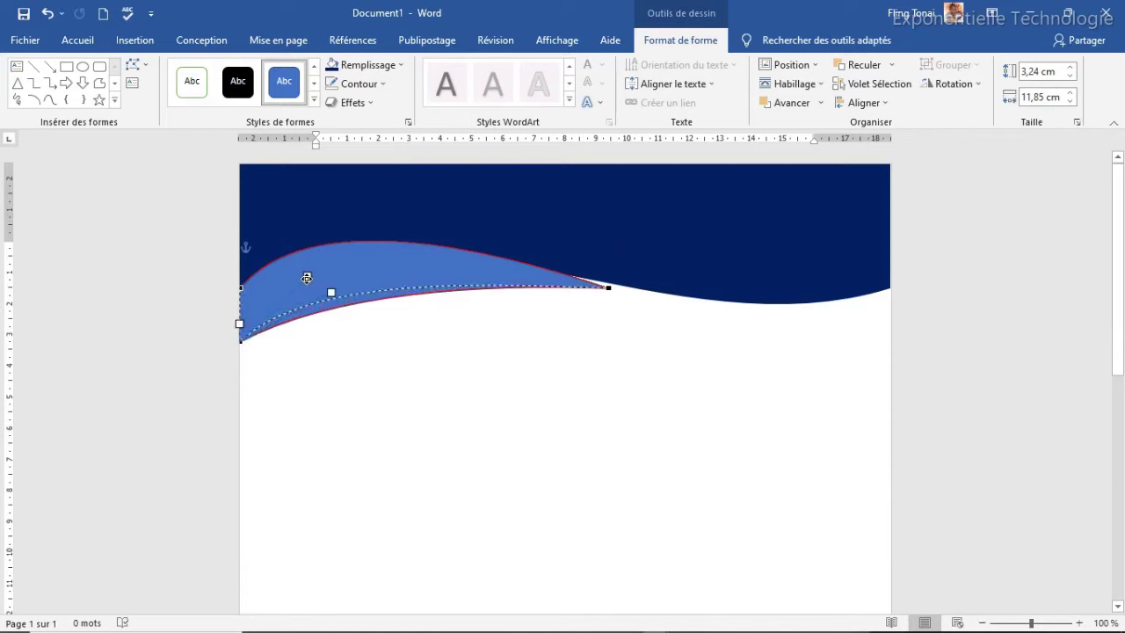
{"action": "left_click_drag", "start_coordinate": [307, 276], "coordinate": [297, 256]}
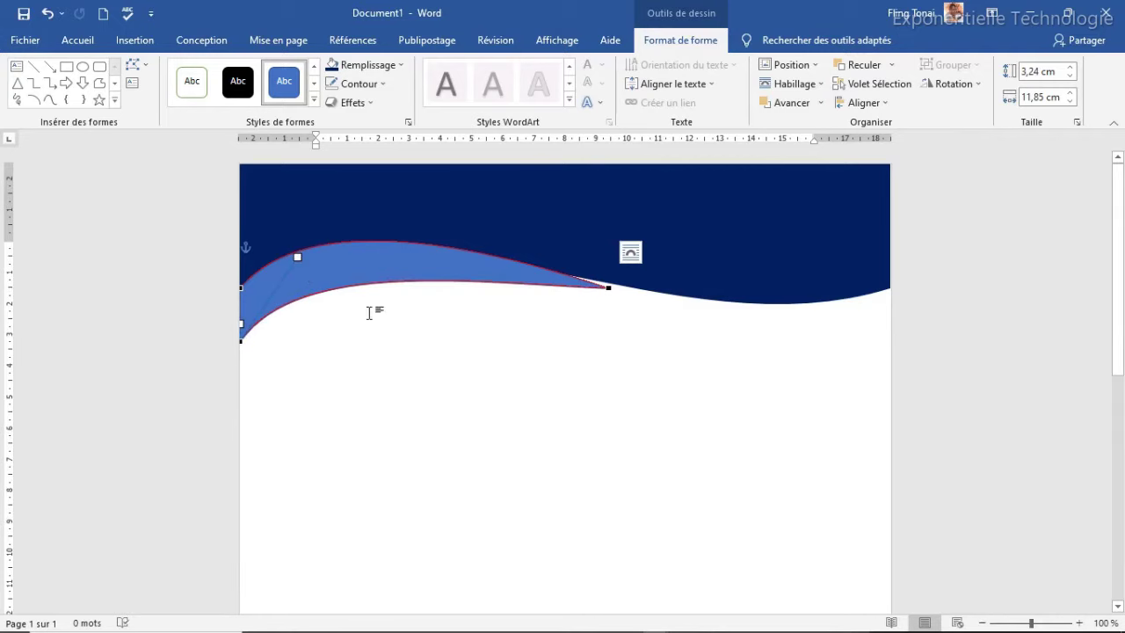
Move the light-blue wave up and send it to the back, behind the navy header.
{"action": "left_click", "coordinate": [437, 358]}
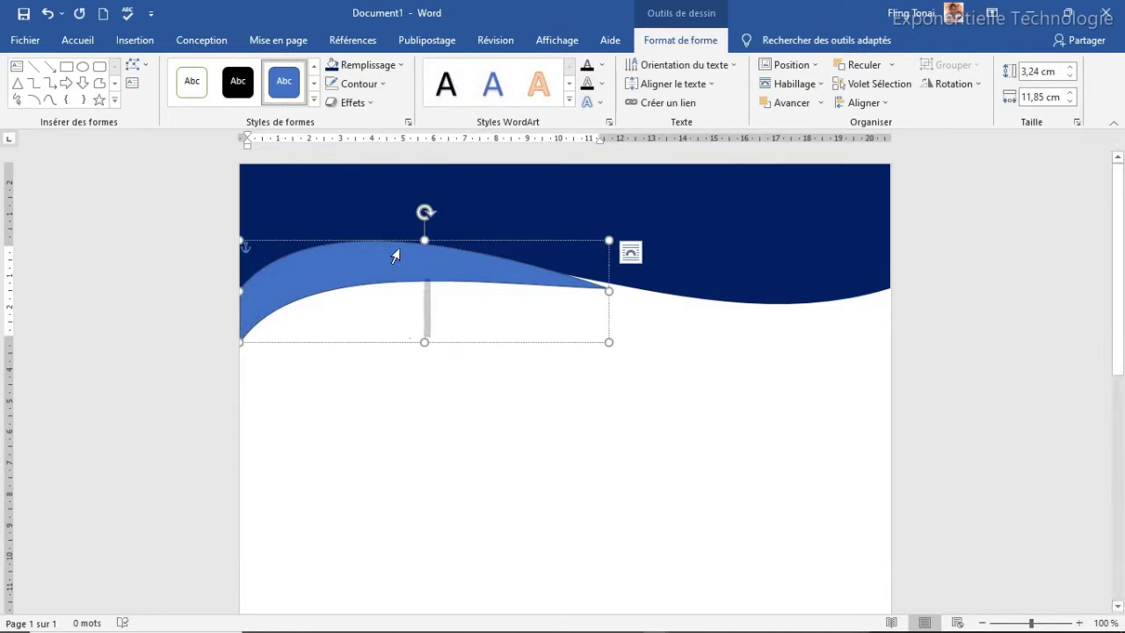
{"action": "left_click_drag", "start_coordinate": [385, 239], "coordinate": [383, 236]}
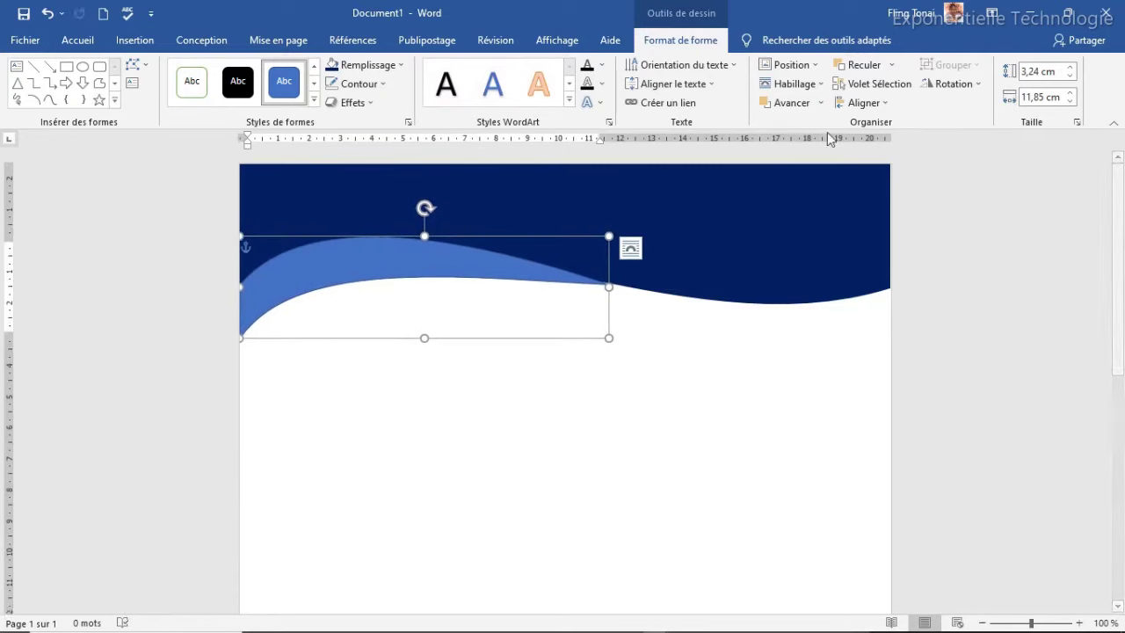
{"action": "left_click", "coordinate": [888, 67]}
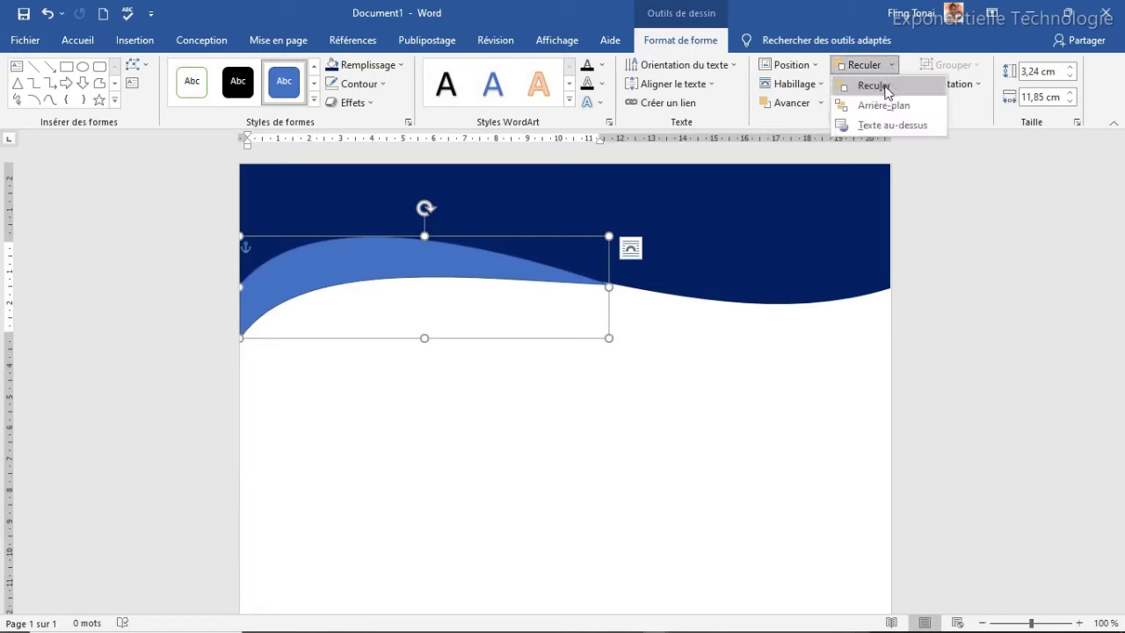
{"action": "left_click", "coordinate": [887, 103]}
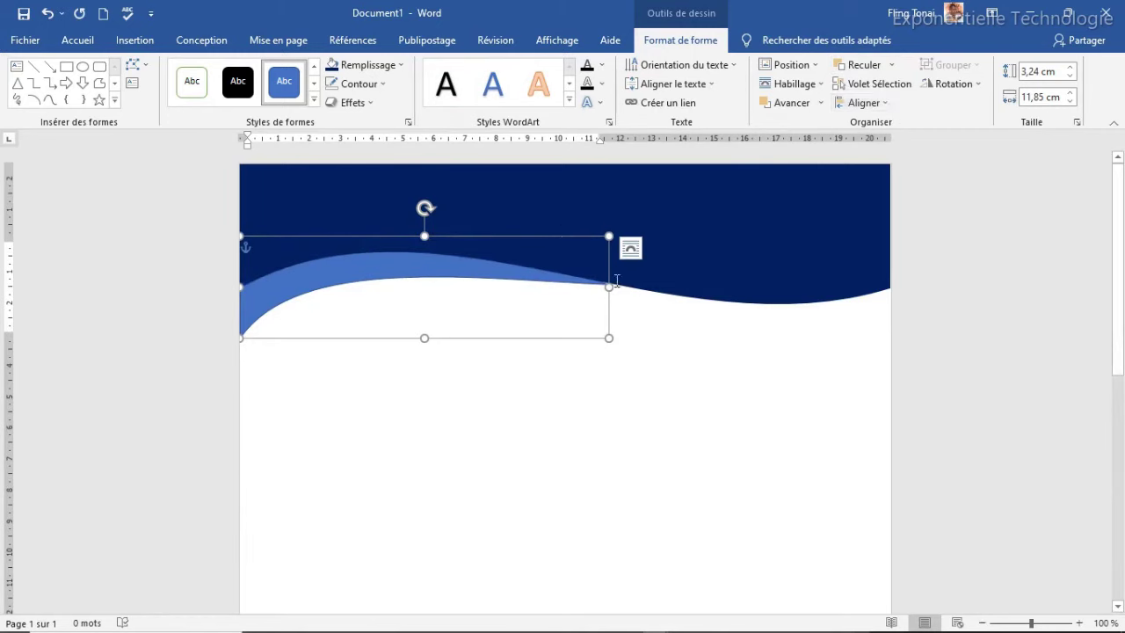
Resize and reposition the wave flush under the header at about 3,15 × 11,67 cm.
{"action": "left_click_drag", "start_coordinate": [609, 287], "coordinate": [583, 288]}
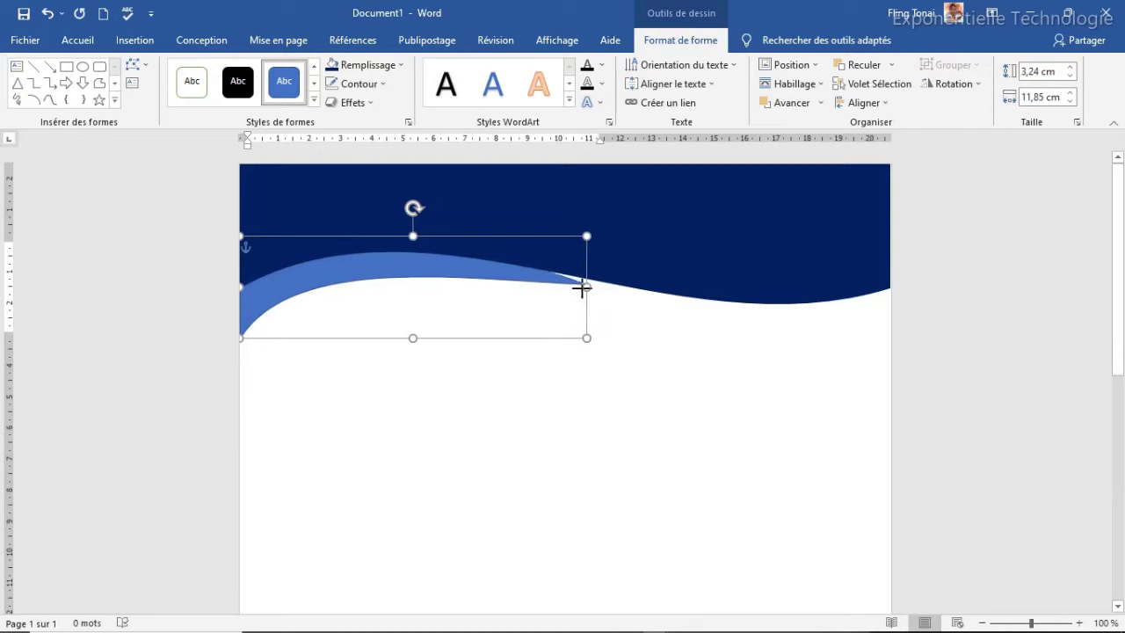
{"action": "left_click", "coordinate": [495, 275]}
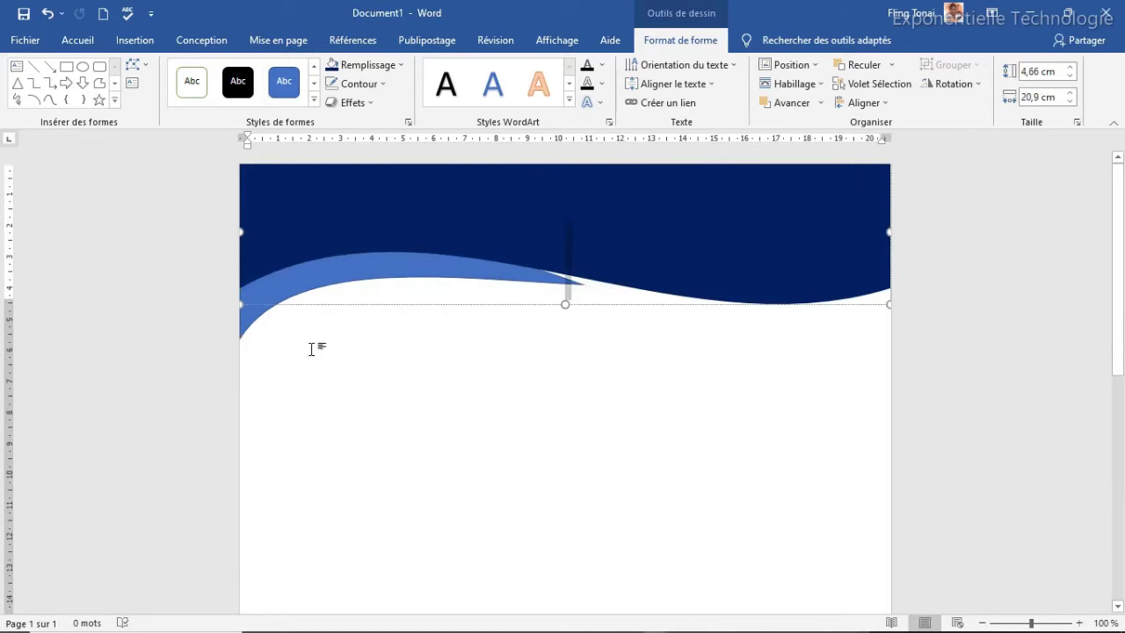
{"action": "left_click", "coordinate": [245, 321]}
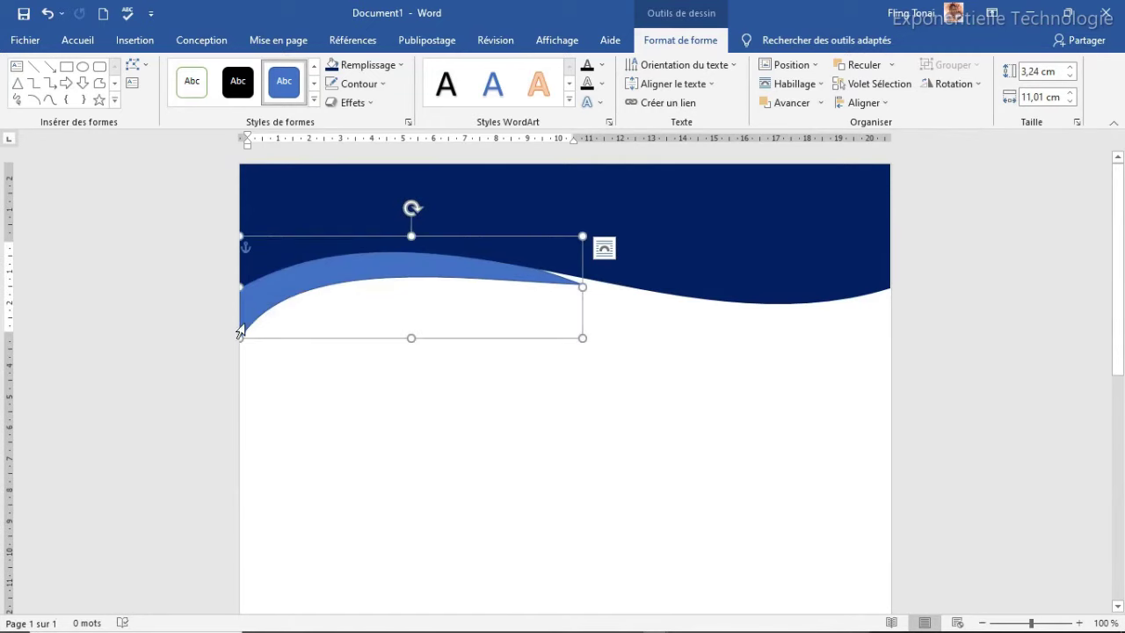
{"action": "left_click_drag", "start_coordinate": [240, 325], "coordinate": [233, 307]}
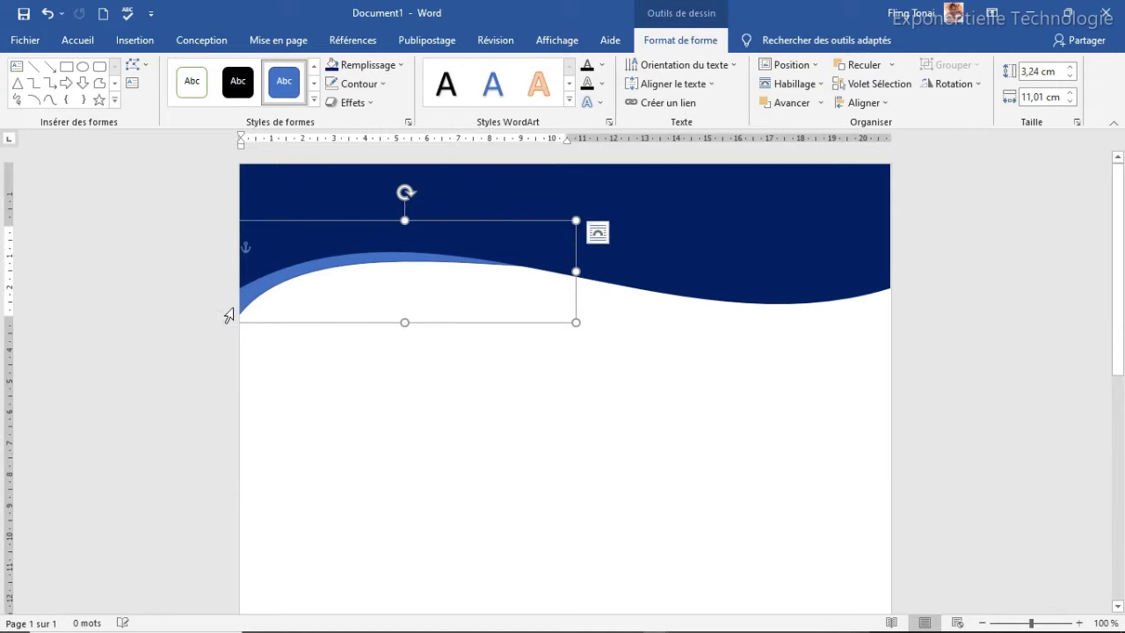
{"action": "left_click_drag", "start_coordinate": [573, 271], "coordinate": [597, 321]}
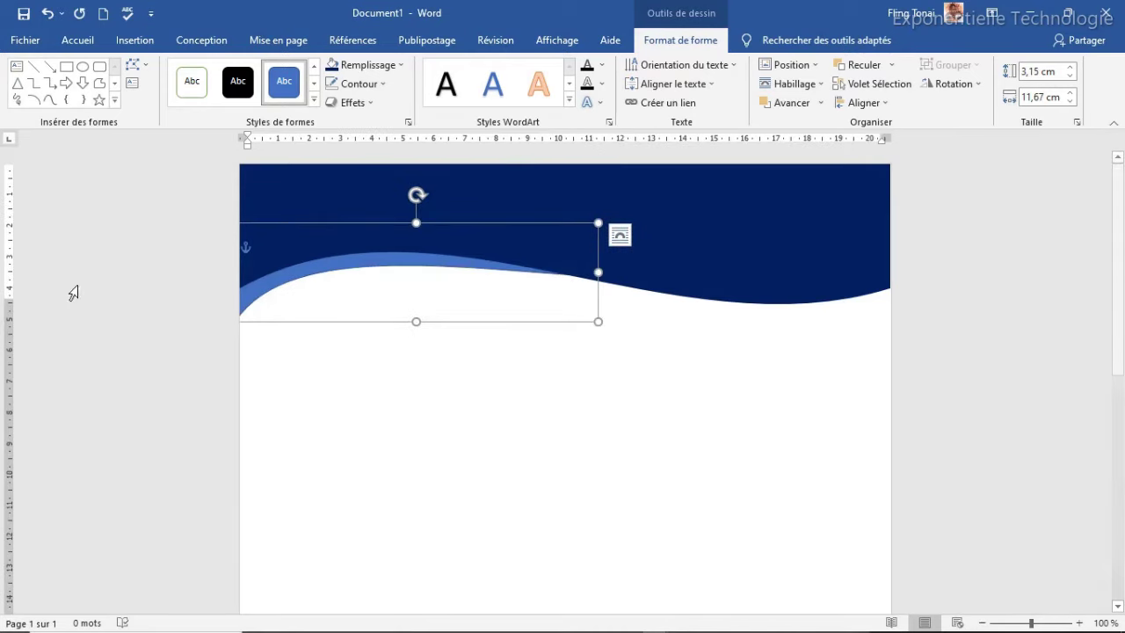
Draw a 10,58 × 1,85 cm blue rectangle beneath the header's right side.
{"action": "left_click", "coordinate": [67, 66]}
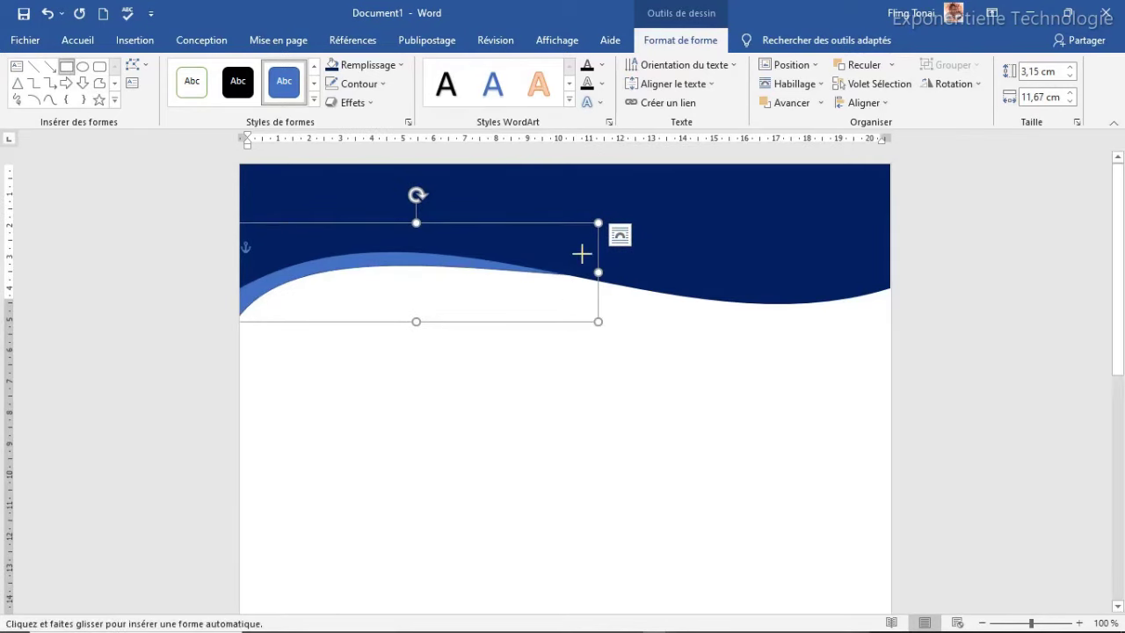
{"action": "left_click_drag", "start_coordinate": [561, 304], "coordinate": [891, 361]}
{"action": "left_click_drag", "start_coordinate": [758, 343], "coordinate": [758, 349]}
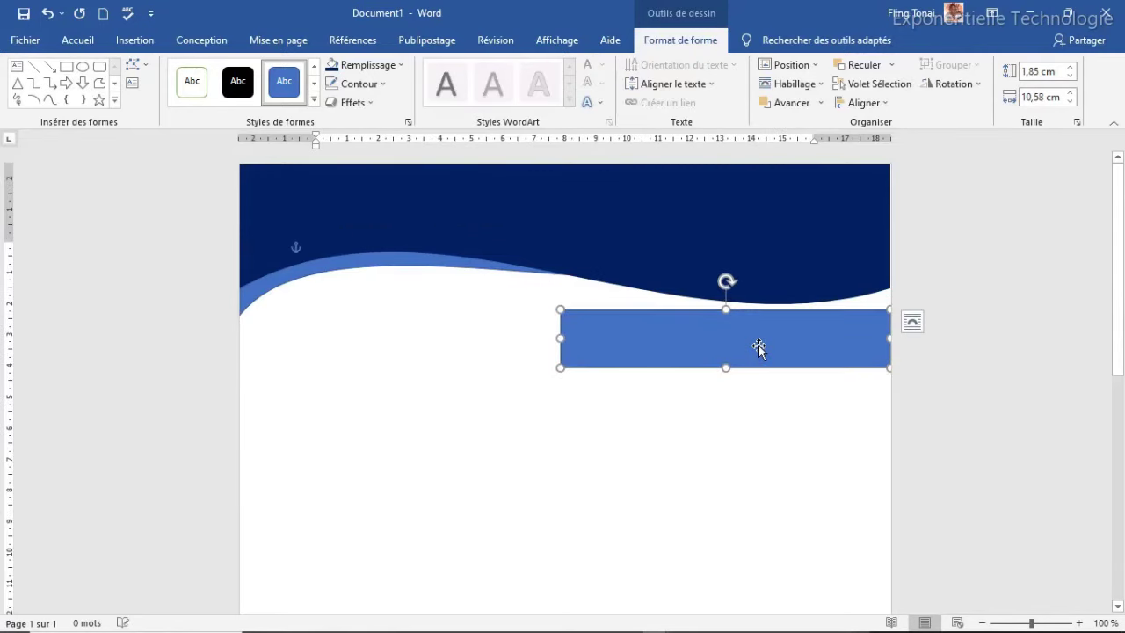
Delete the rectangle's bottom-left corner point to make a left-pointing triangle.
{"action": "right_click", "coordinate": [758, 349]}
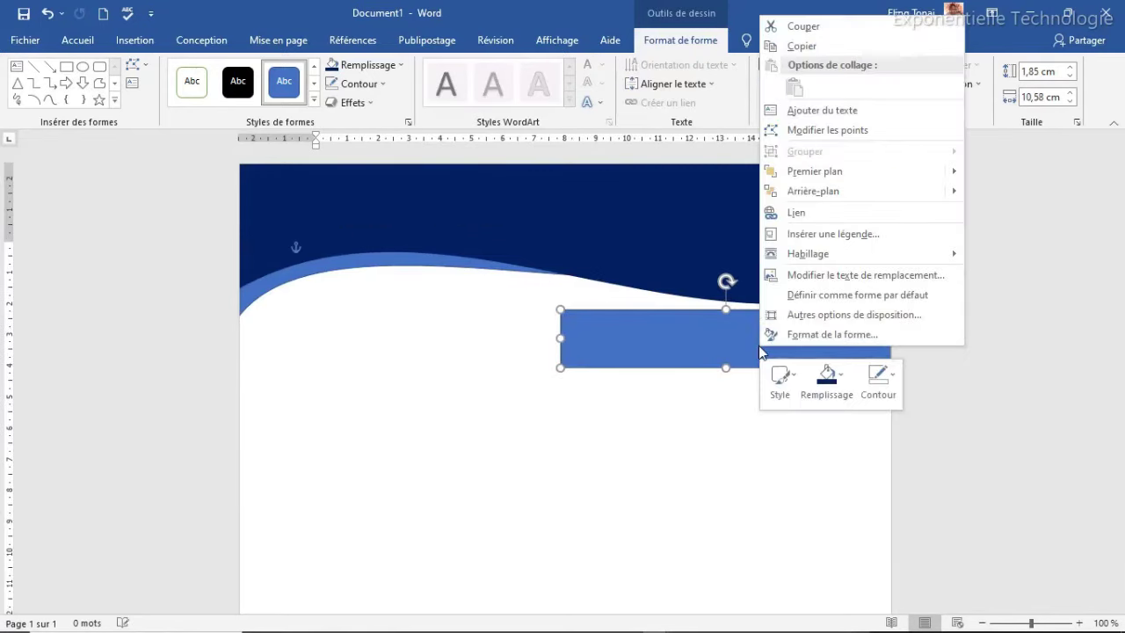
{"action": "left_click", "coordinate": [801, 134]}
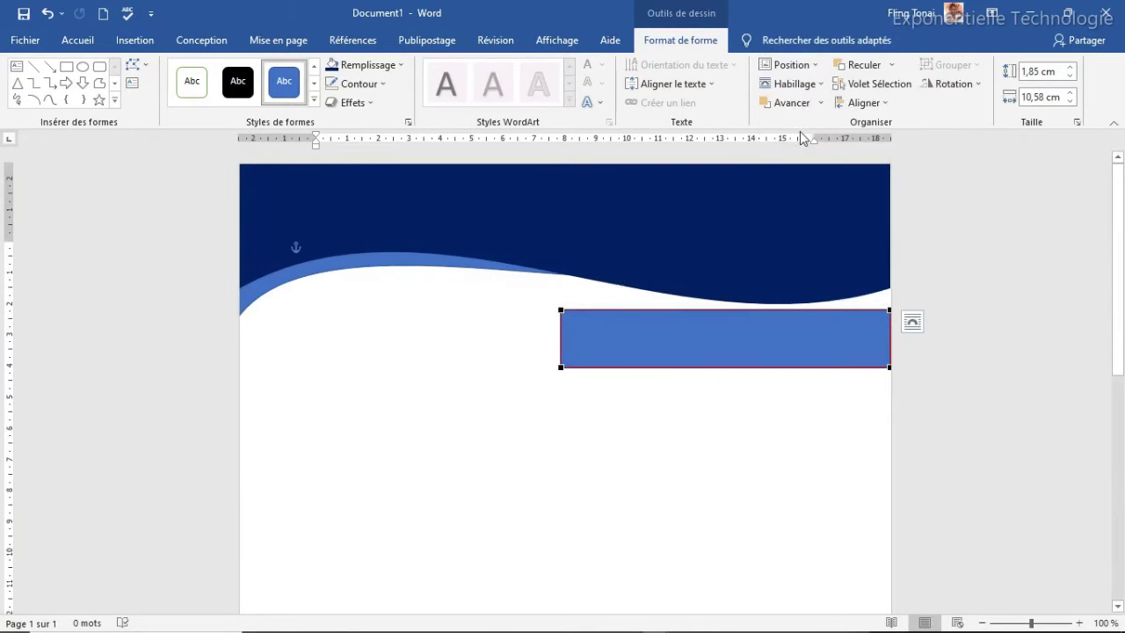
{"action": "right_click", "coordinate": [562, 367]}
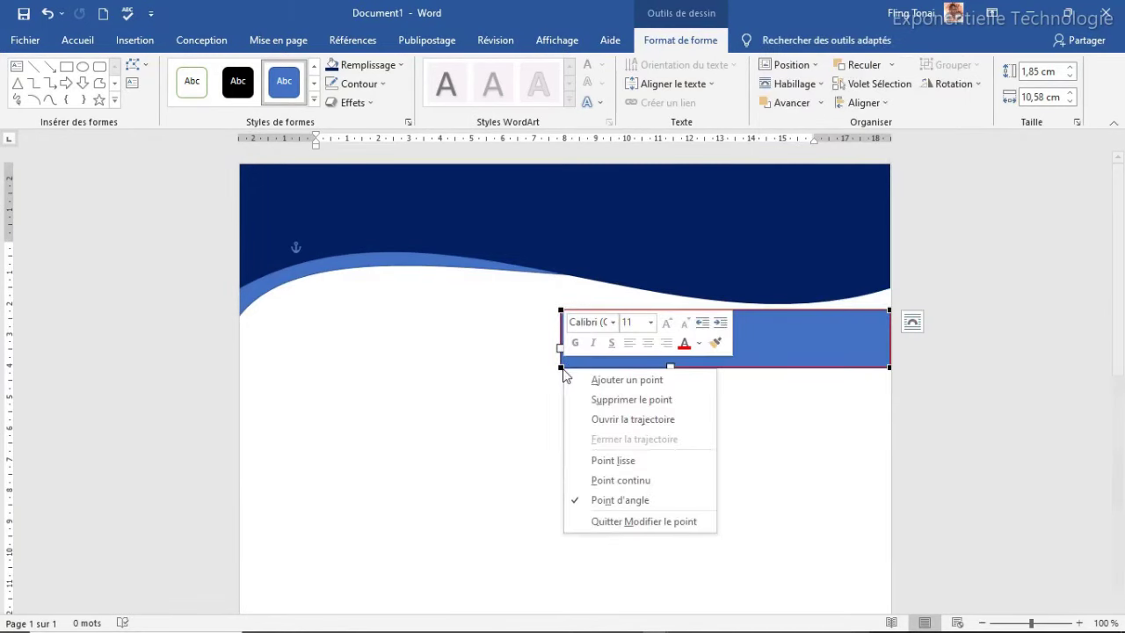
{"action": "left_click", "coordinate": [616, 396]}
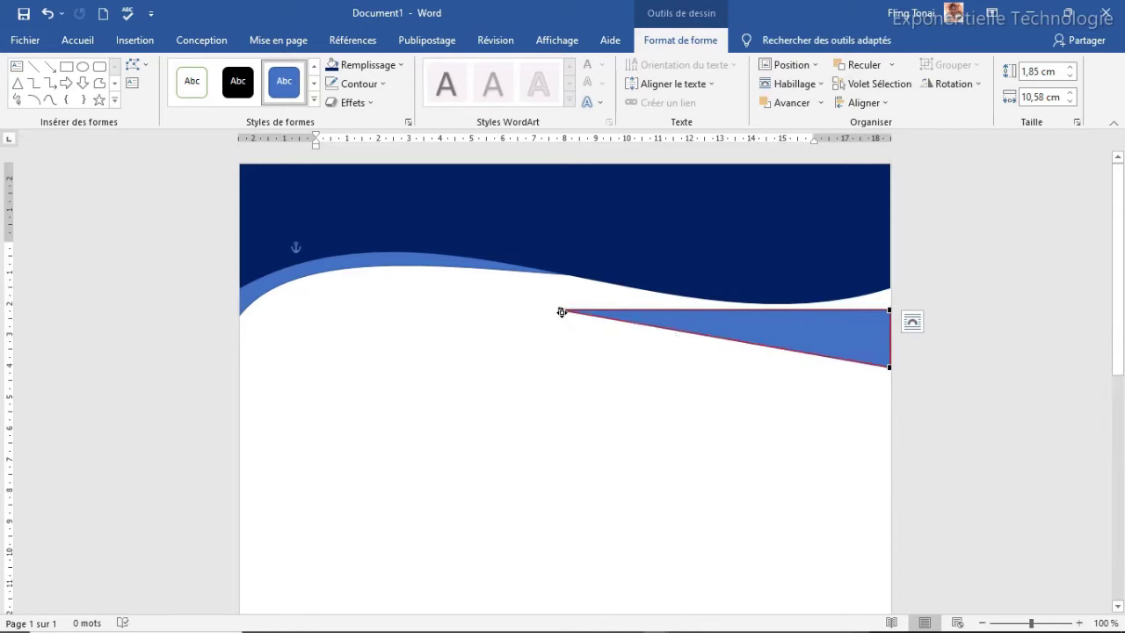
Bend the triangle's slanted and top edges into curves.
{"action": "left_click_drag", "start_coordinate": [671, 330], "coordinate": [656, 367]}
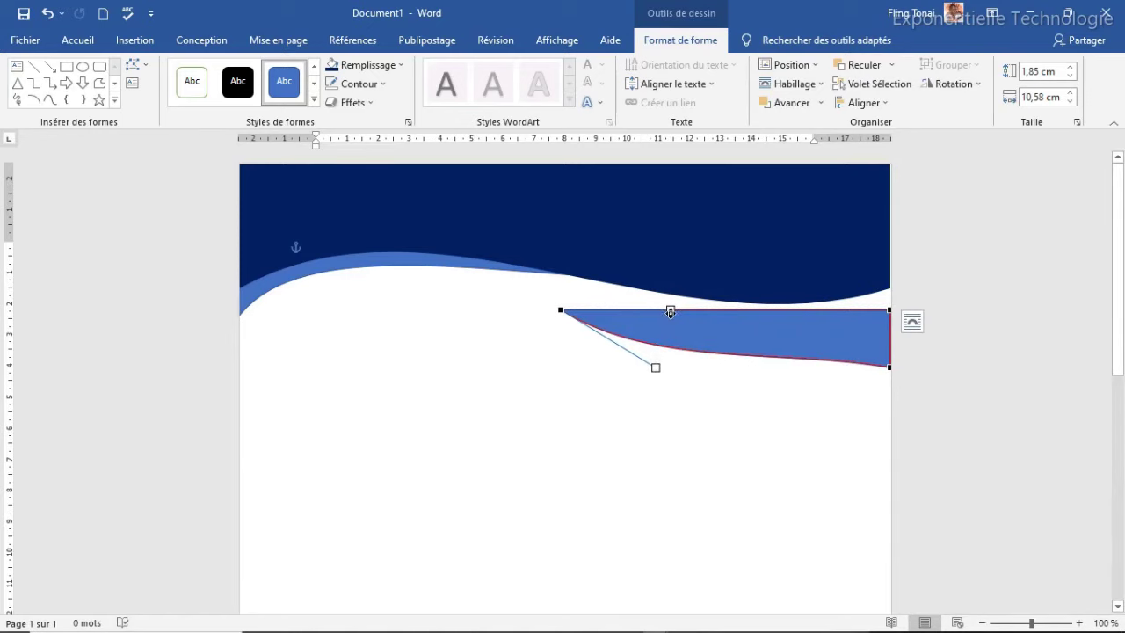
{"action": "left_click_drag", "start_coordinate": [671, 310], "coordinate": [672, 293]}
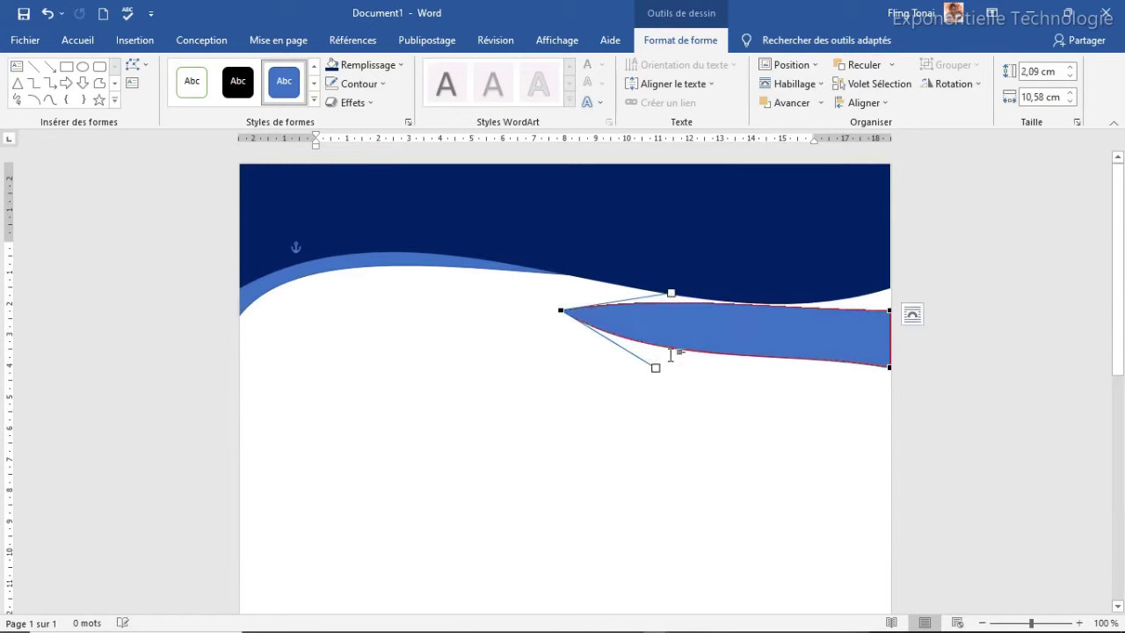
{"action": "left_click_drag", "start_coordinate": [655, 368], "coordinate": [666, 344]}
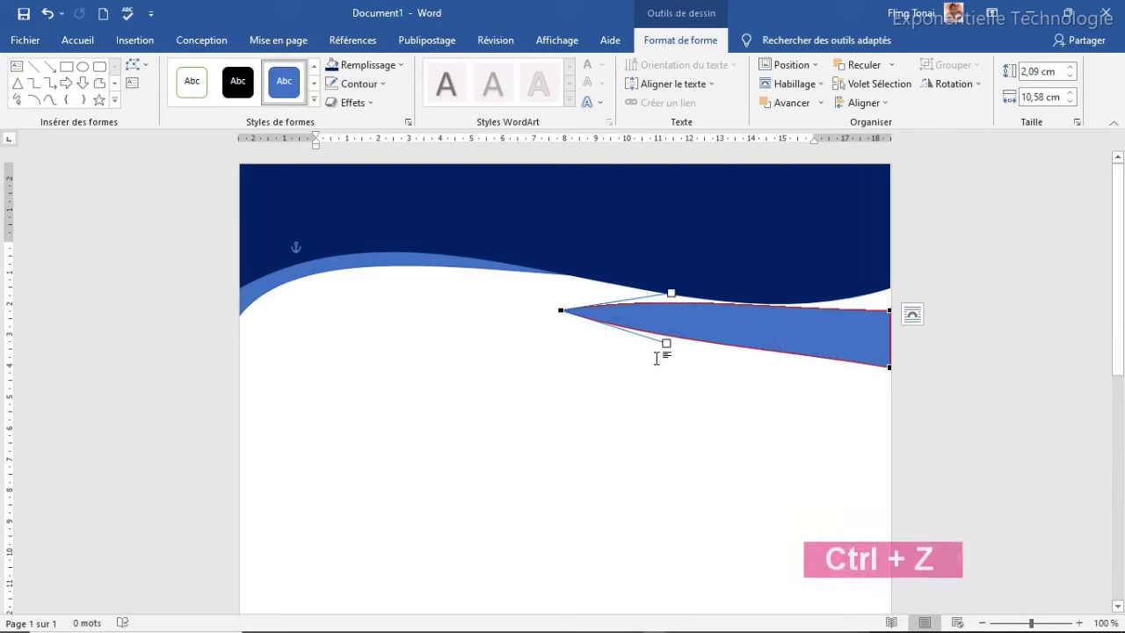
{"action": "key", "text": "ctrl+z"}
{"action": "key", "text": "ctrl+z"}
{"action": "key", "text": "ctrl+z"}
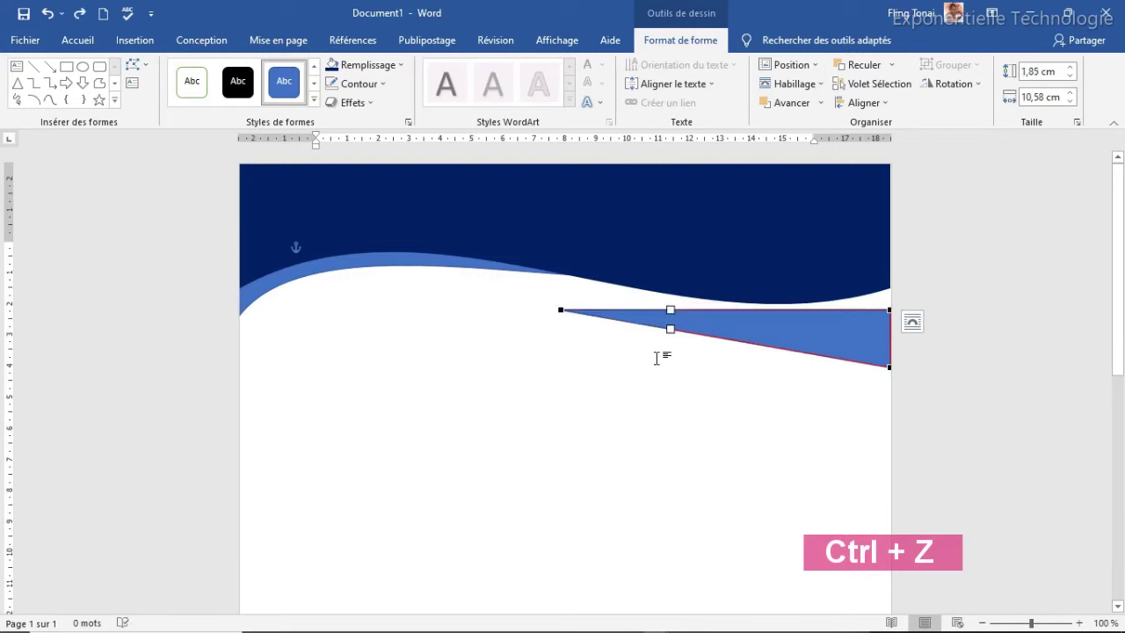
{"action": "left_click_drag", "start_coordinate": [670, 309], "coordinate": [661, 287]}
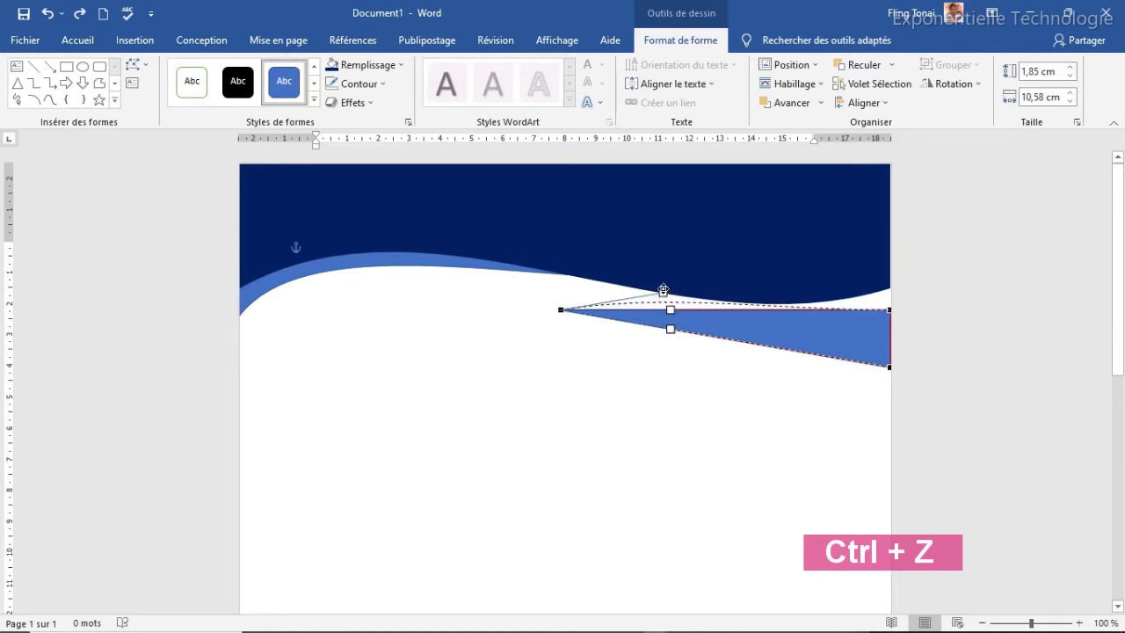
Bow the lower and upper edges downward and flatten the top edge near the left tip.
{"action": "left_click", "coordinate": [888, 365]}
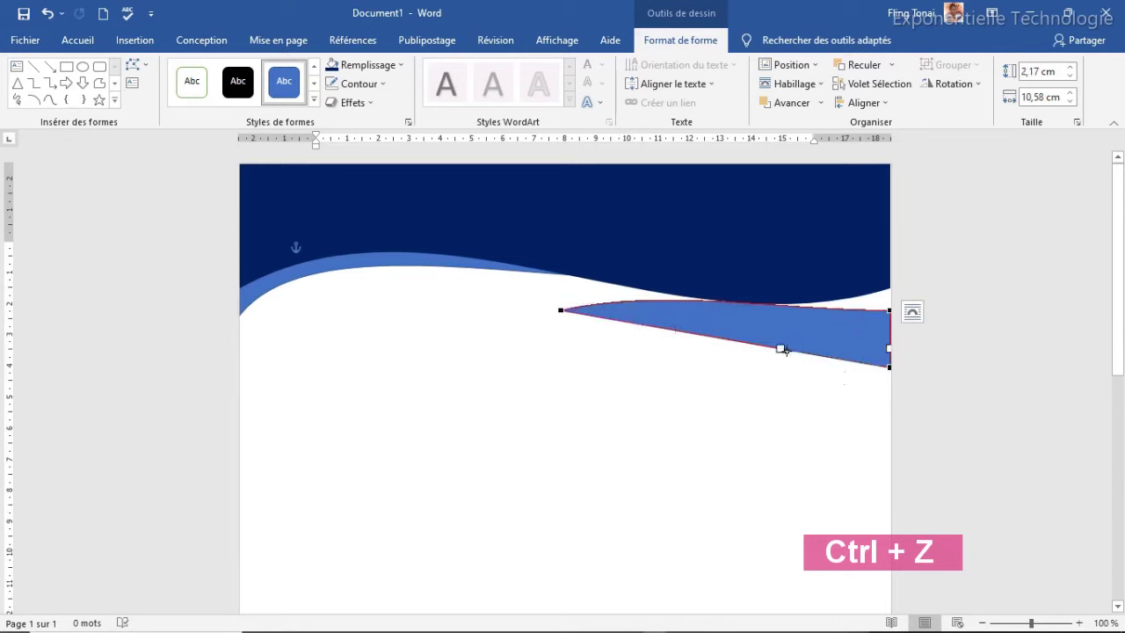
{"action": "left_click_drag", "start_coordinate": [780, 348], "coordinate": [772, 380]}
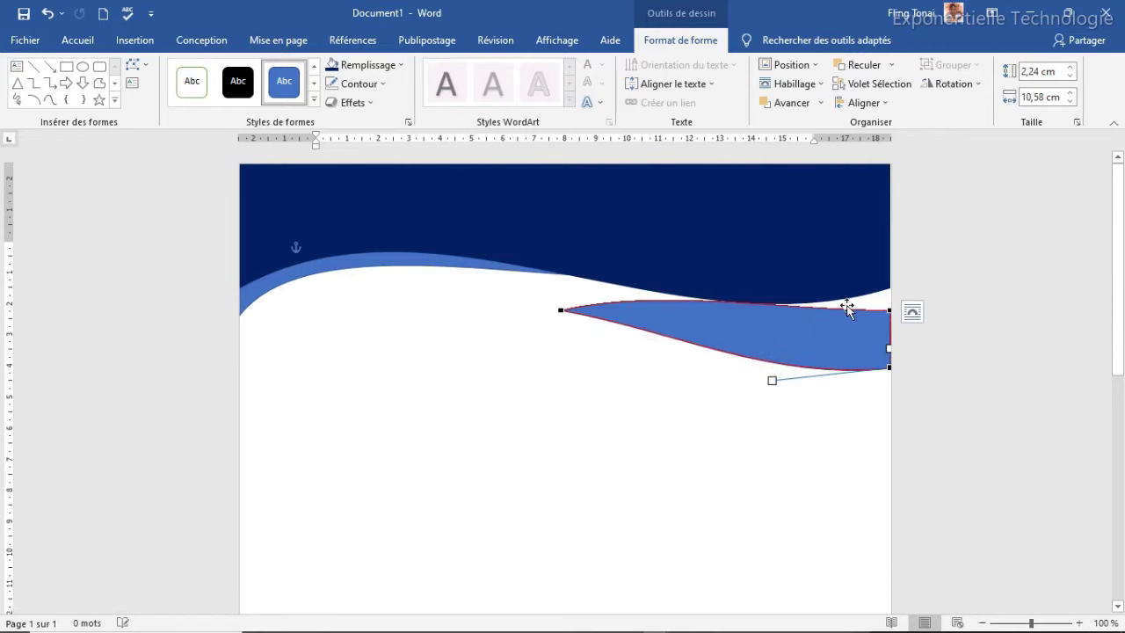
{"action": "left_click", "coordinate": [889, 310]}
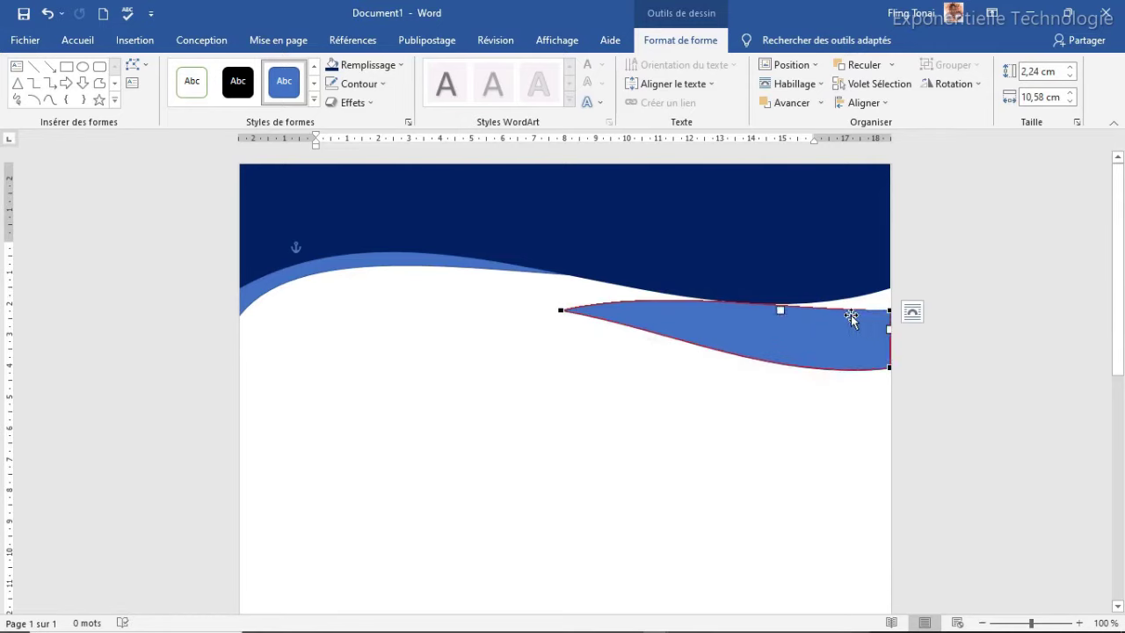
{"action": "left_click_drag", "start_coordinate": [780, 309], "coordinate": [769, 350]}
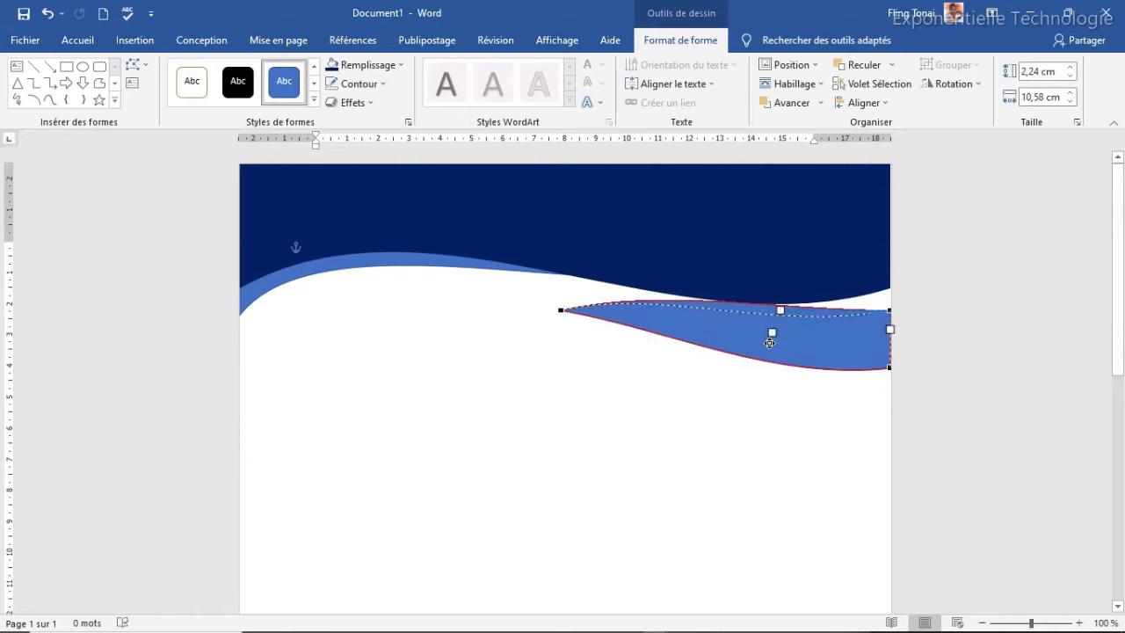
{"action": "left_click", "coordinate": [561, 310]}
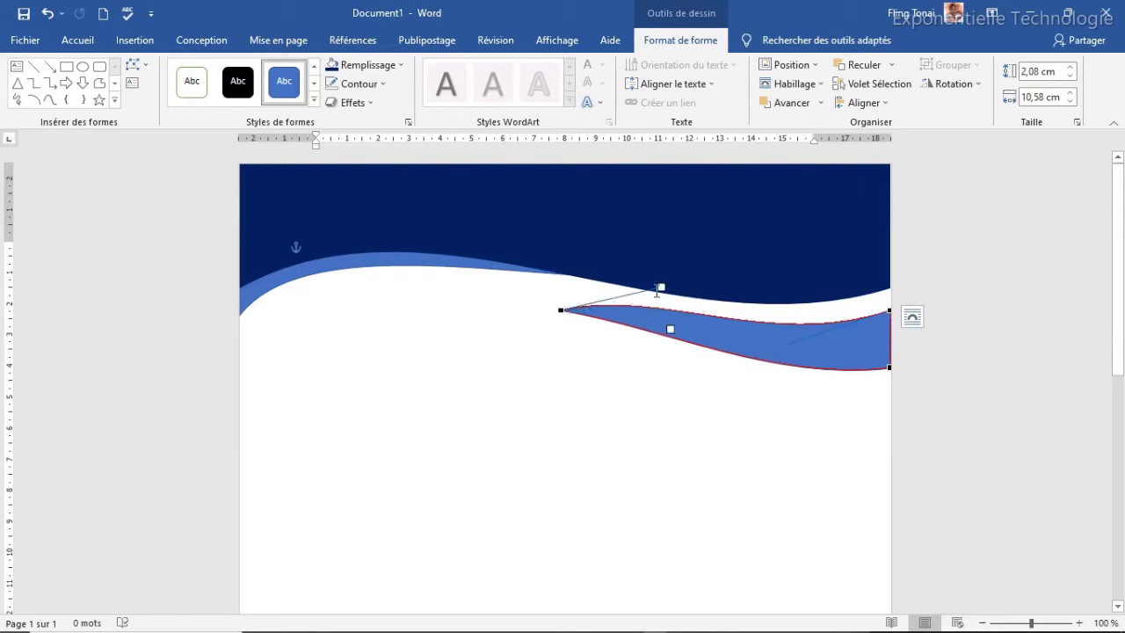
{"action": "left_click_drag", "start_coordinate": [662, 287], "coordinate": [667, 343]}
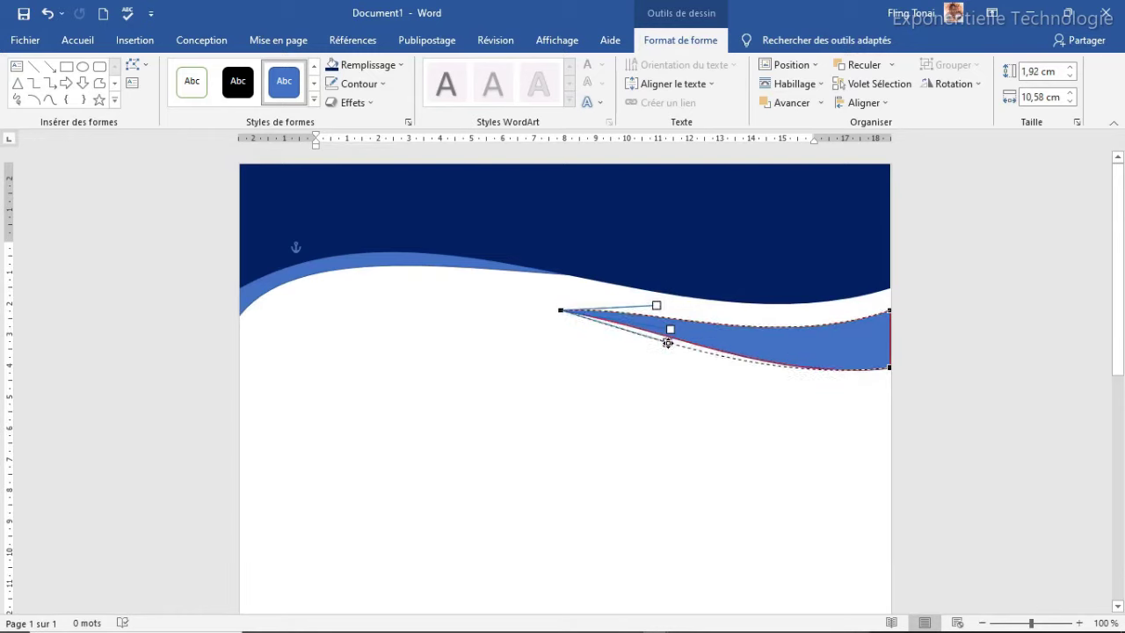
Deepen the top dip and lower bulge at the right, giving a band about 1,94 cm tall.
{"action": "left_click", "coordinate": [887, 310]}
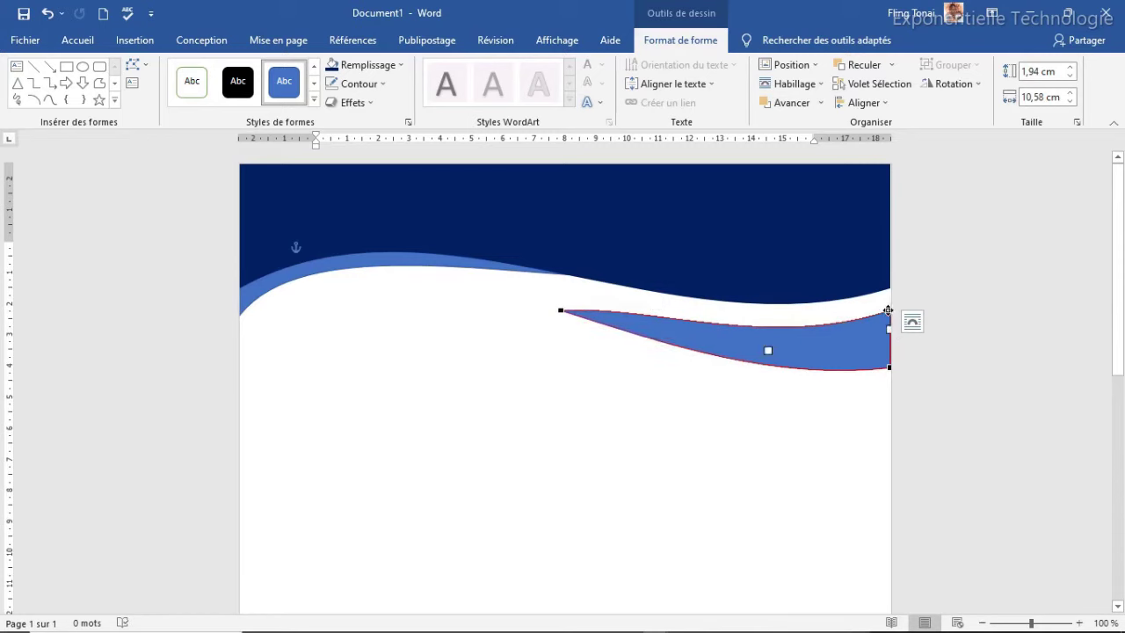
{"action": "left_click_drag", "start_coordinate": [769, 352], "coordinate": [768, 364]}
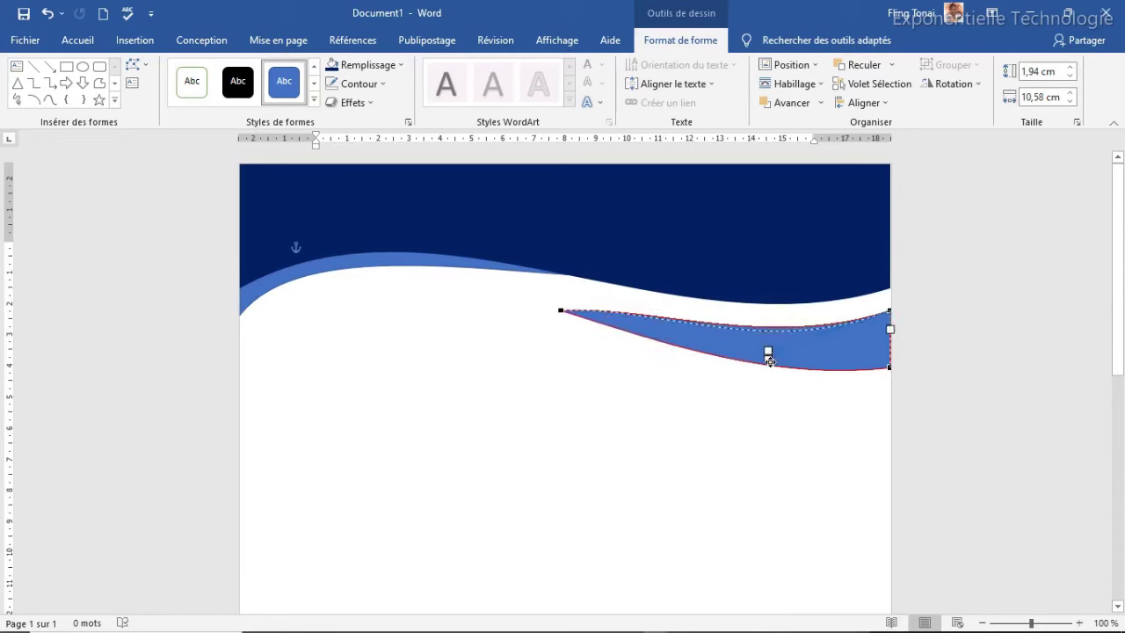
{"action": "left_click", "coordinate": [888, 368]}
{"action": "left_click_drag", "start_coordinate": [770, 383], "coordinate": [771, 401]}
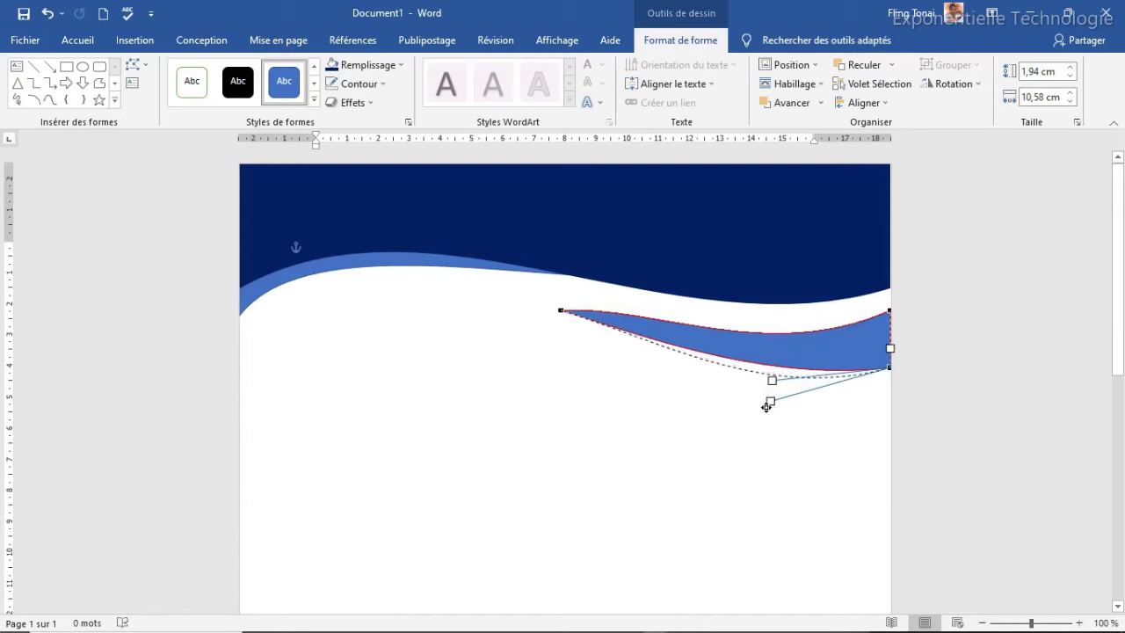
{"action": "left_click", "coordinate": [697, 408]}
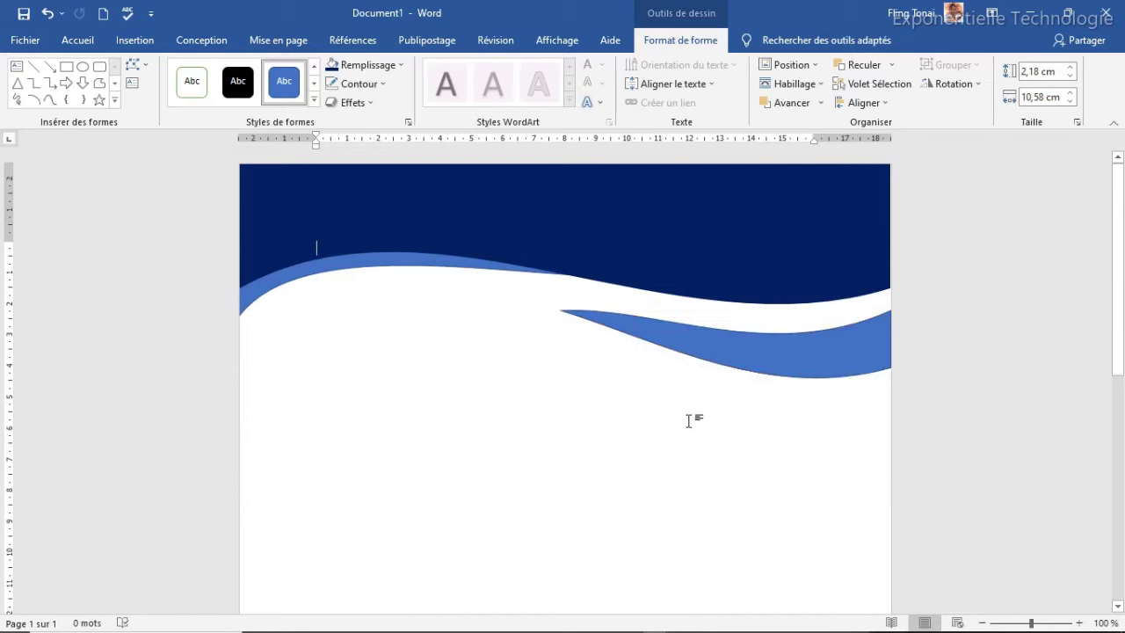
Shift the right wave slightly and reshape its curves near the left tip.
{"action": "left_click", "coordinate": [756, 323]}
{"action": "left_click_drag", "start_coordinate": [756, 323], "coordinate": [768, 325]}
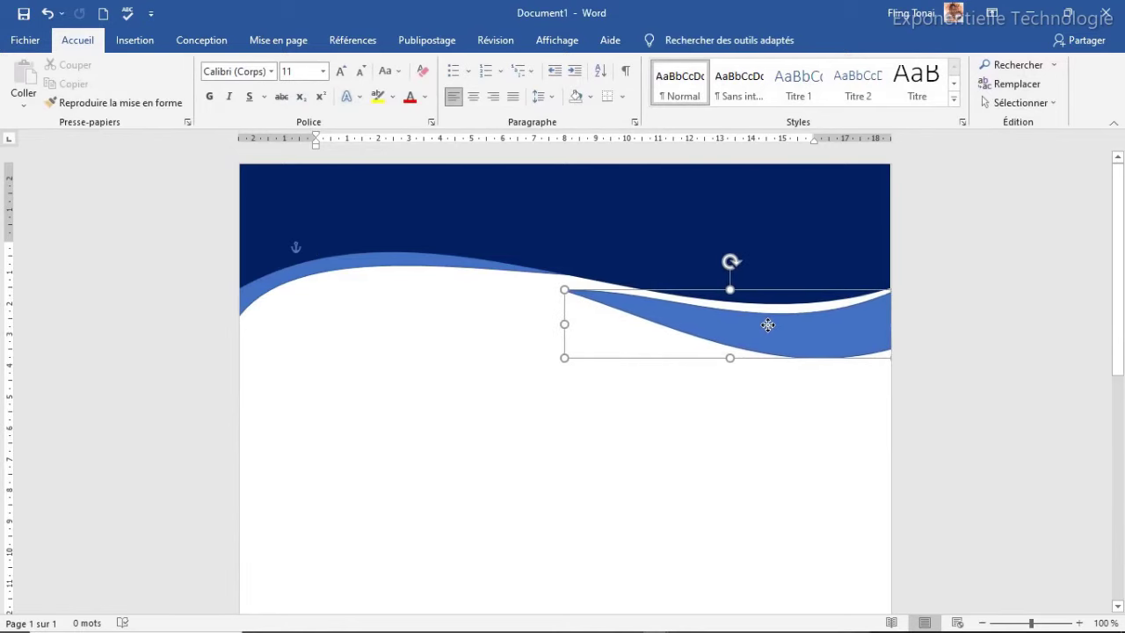
{"action": "right_click", "coordinate": [691, 327]}
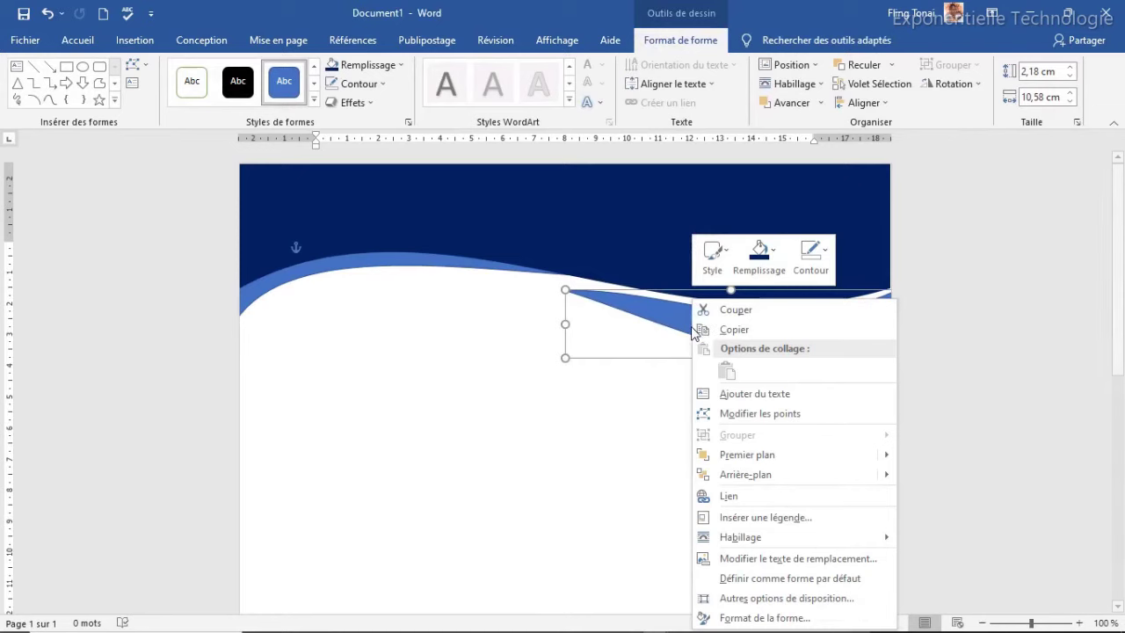
{"action": "left_click", "coordinate": [744, 412]}
{"action": "left_click", "coordinate": [566, 290]}
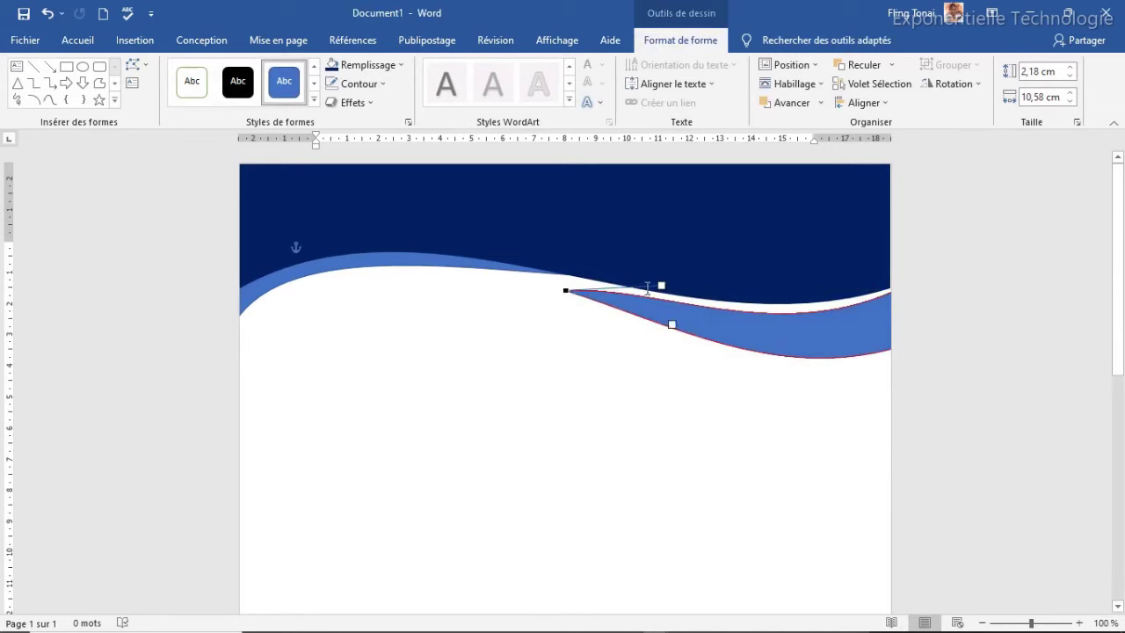
{"action": "left_click_drag", "start_coordinate": [661, 284], "coordinate": [659, 299]}
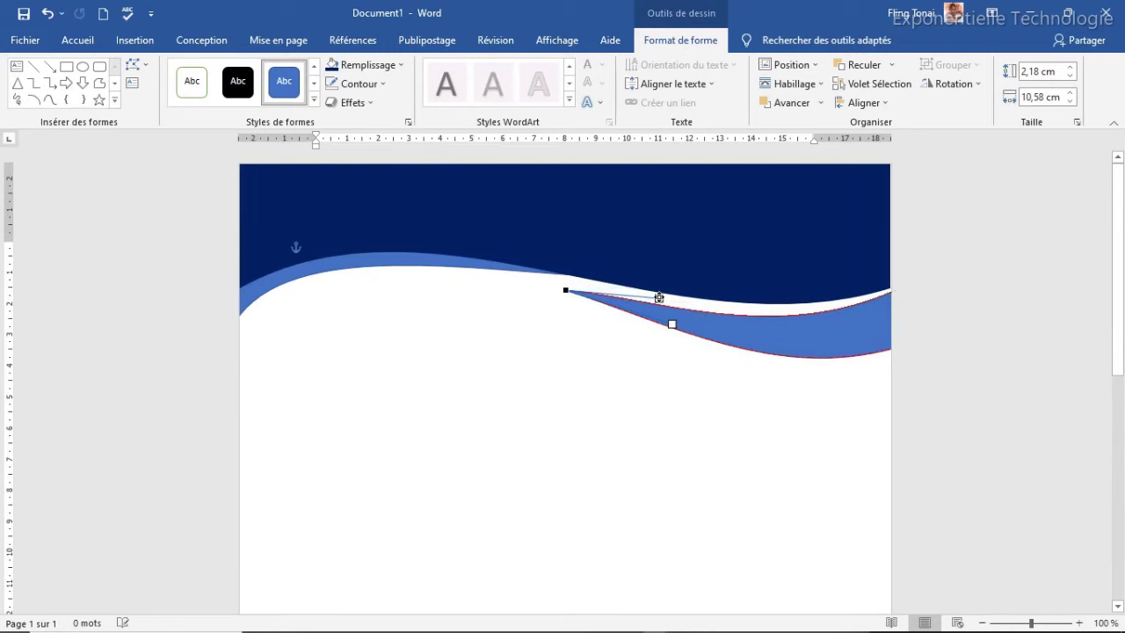
{"action": "left_click_drag", "start_coordinate": [565, 288], "coordinate": [568, 283]}
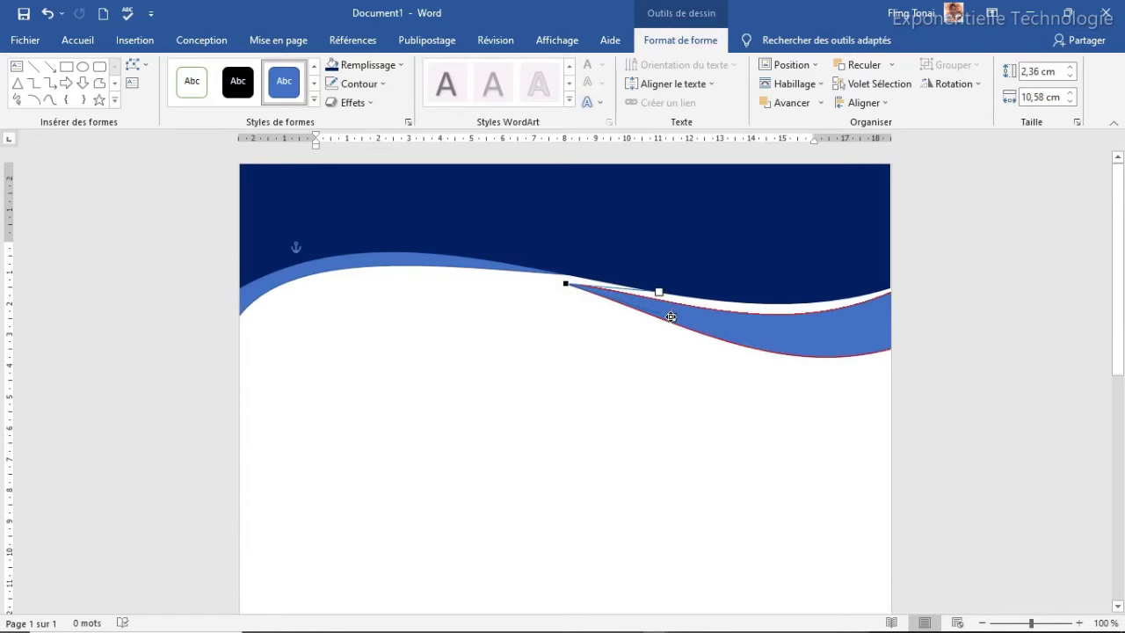
{"action": "left_click_drag", "start_coordinate": [672, 319], "coordinate": [667, 328]}
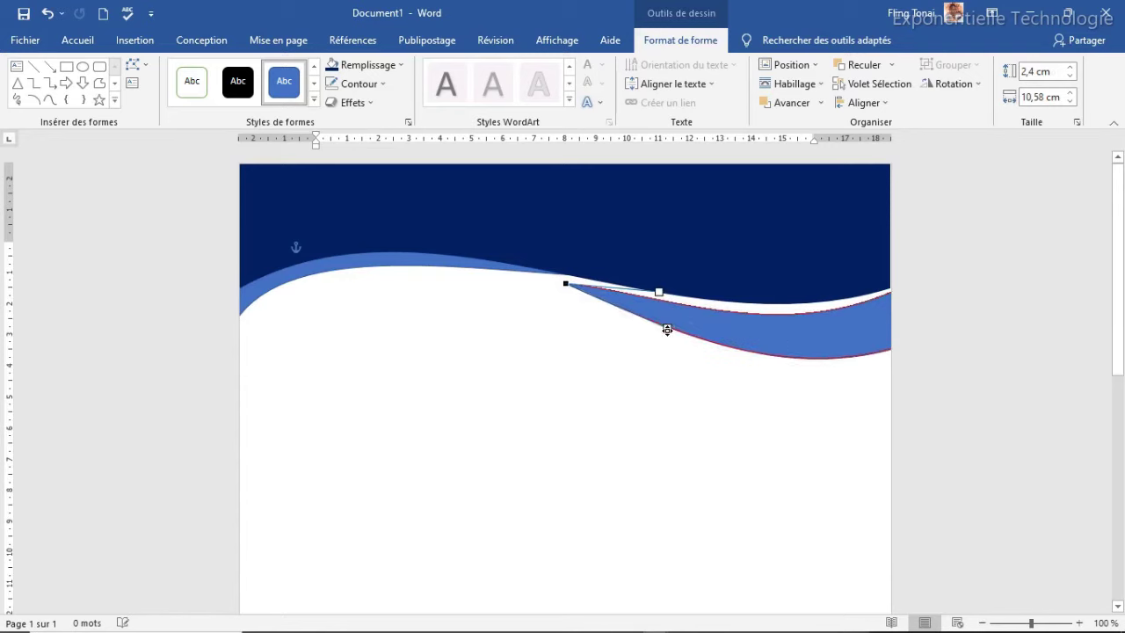
{"action": "key", "text": "Escape"}
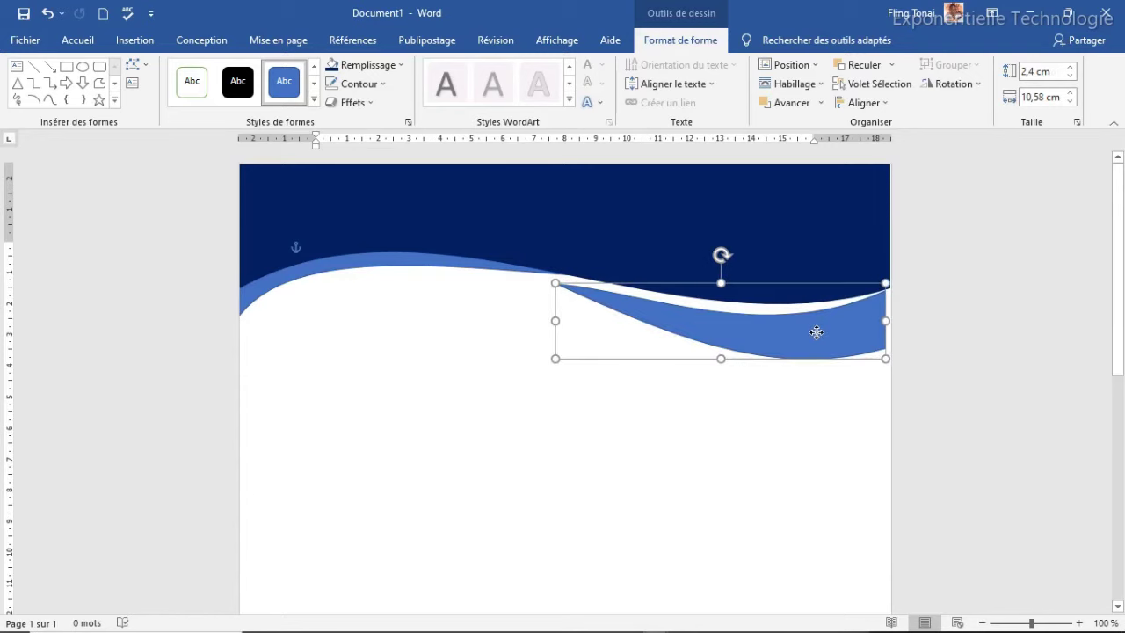
Deepen the wave's upper and bottom curves at its right-hand vertices.
{"action": "right_click", "coordinate": [817, 339]}
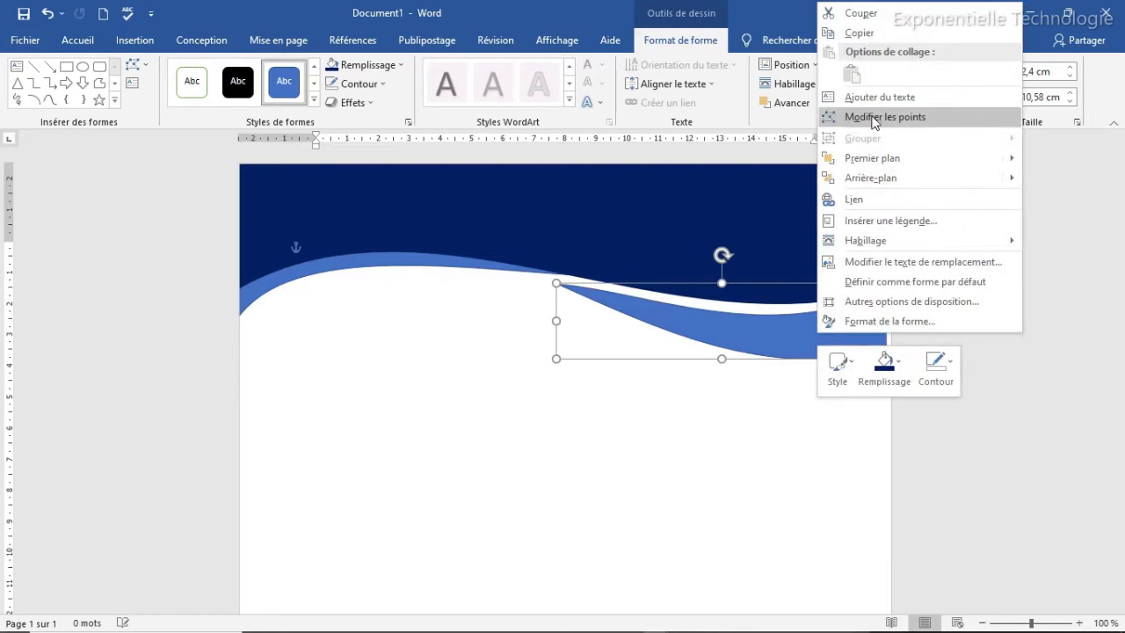
{"action": "left_click", "coordinate": [888, 116]}
{"action": "left_click", "coordinate": [885, 288]}
{"action": "left_click_drag", "start_coordinate": [769, 343], "coordinate": [777, 357]}
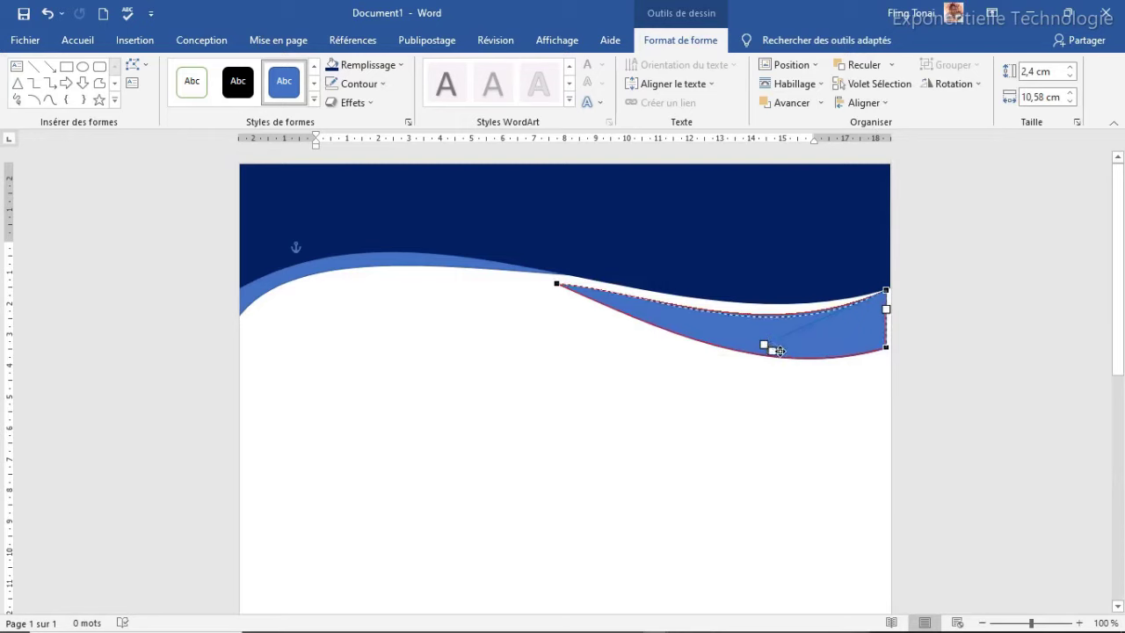
{"action": "left_click", "coordinate": [884, 346]}
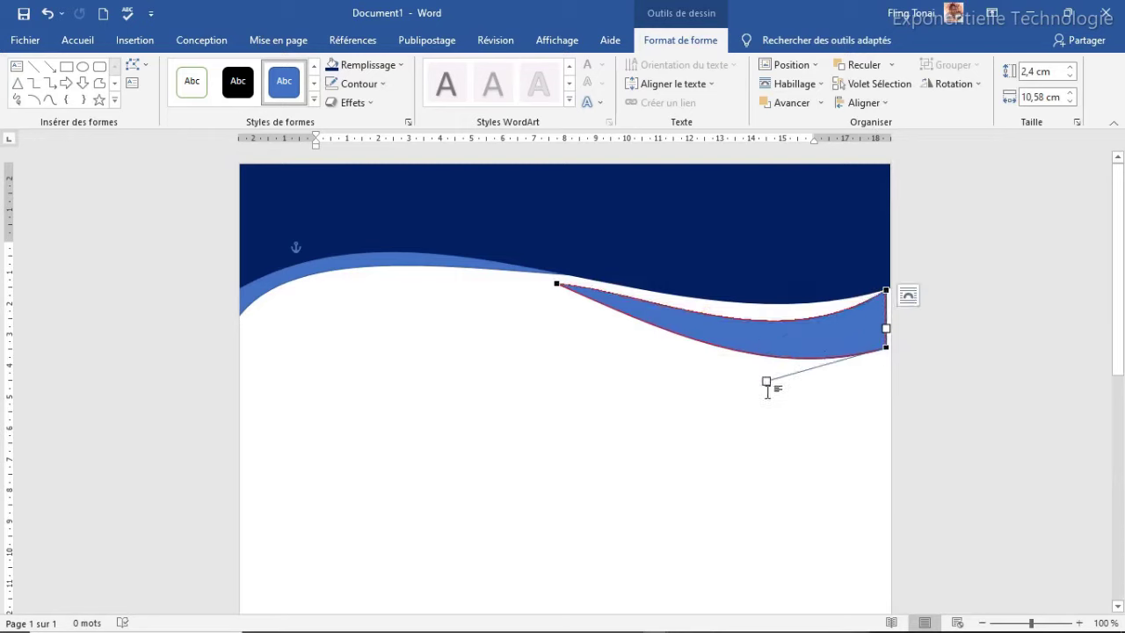
{"action": "left_click_drag", "start_coordinate": [766, 382], "coordinate": [764, 396]}
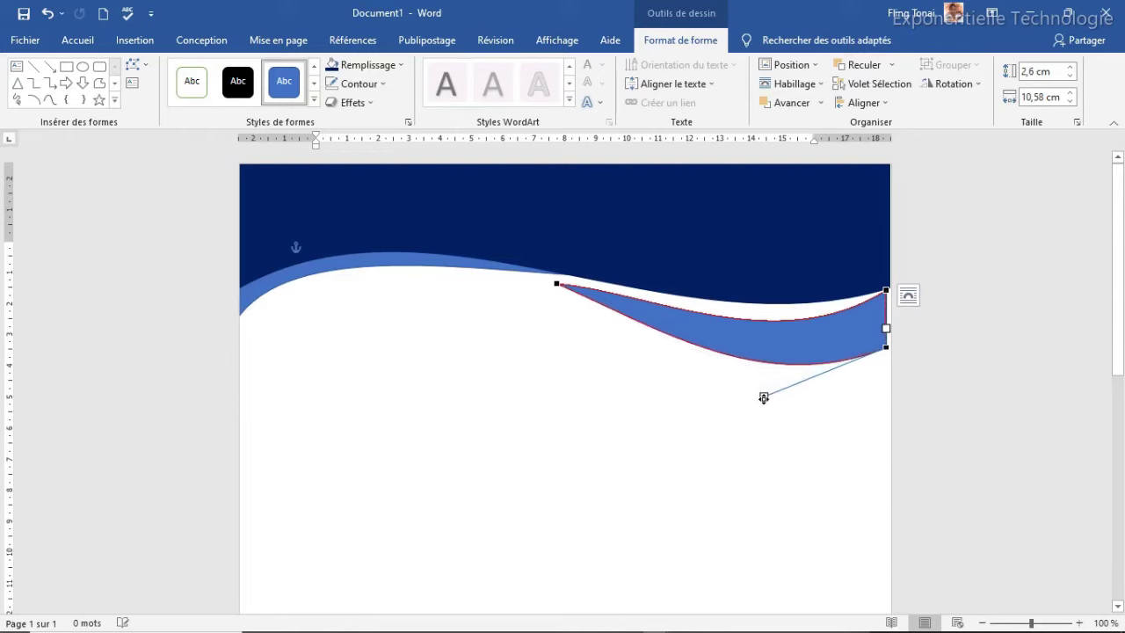
{"action": "left_click", "coordinate": [807, 341]}
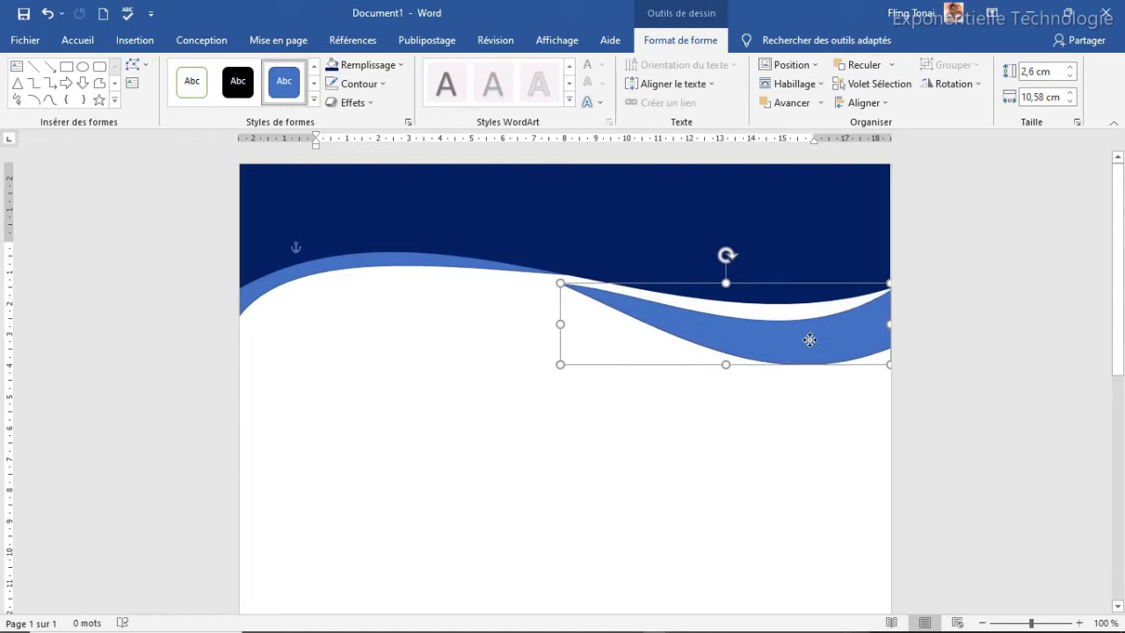
Nudge the wave right to the page edge and move its left tip to meet the accent curve.
{"action": "left_click_drag", "start_coordinate": [815, 342], "coordinate": [819, 346]}
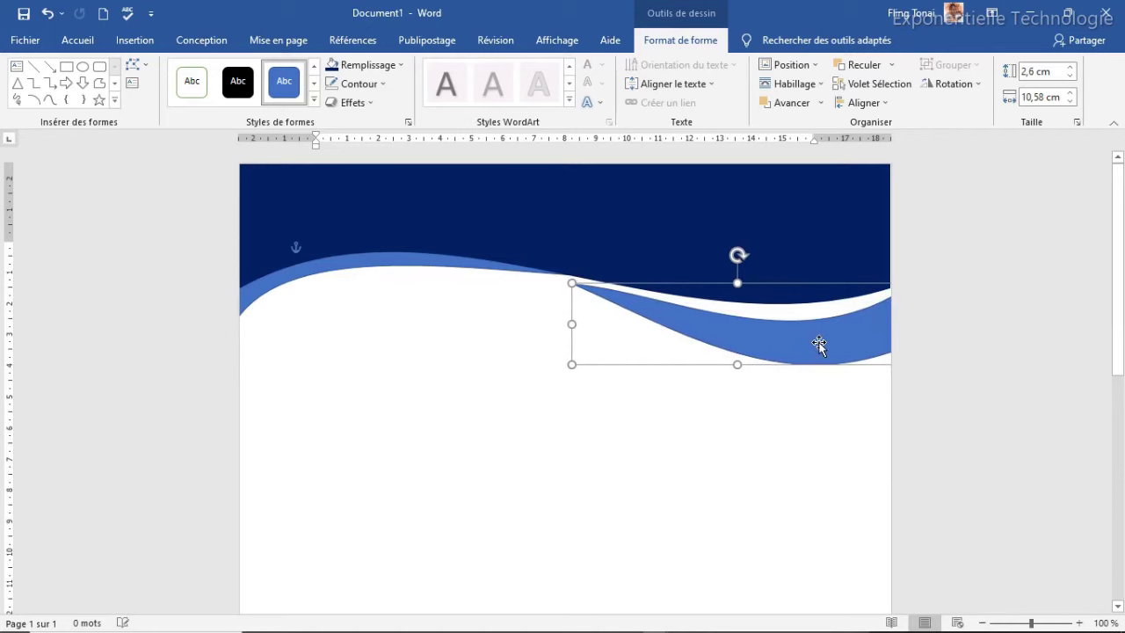
{"action": "key", "text": "Right"}
{"action": "right_click", "coordinate": [817, 342]}
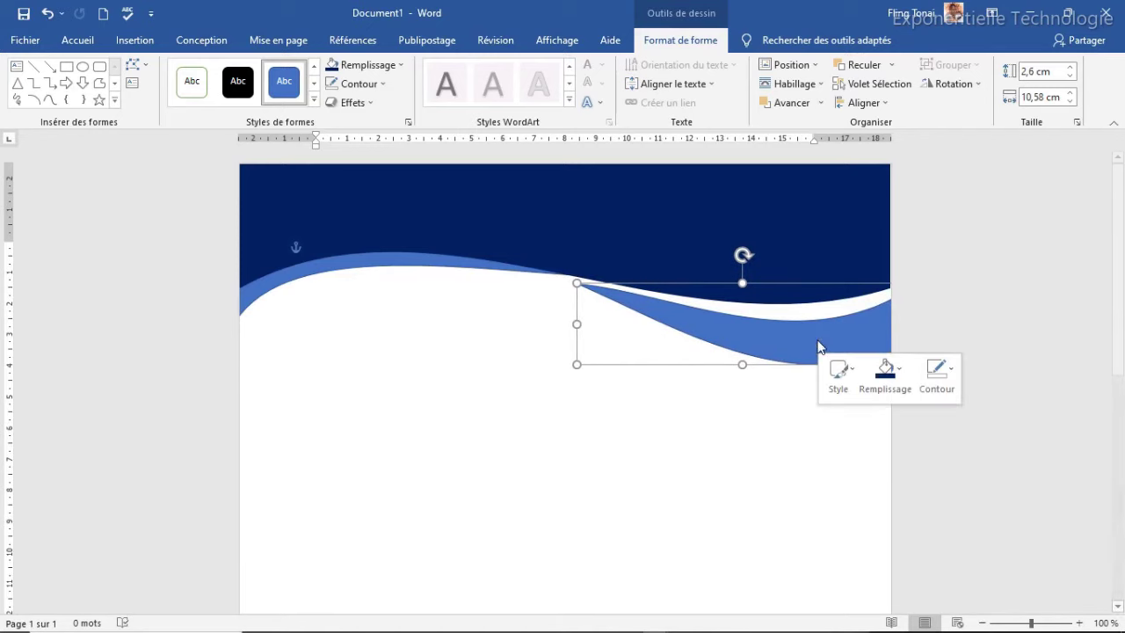
{"action": "left_click", "coordinate": [858, 125]}
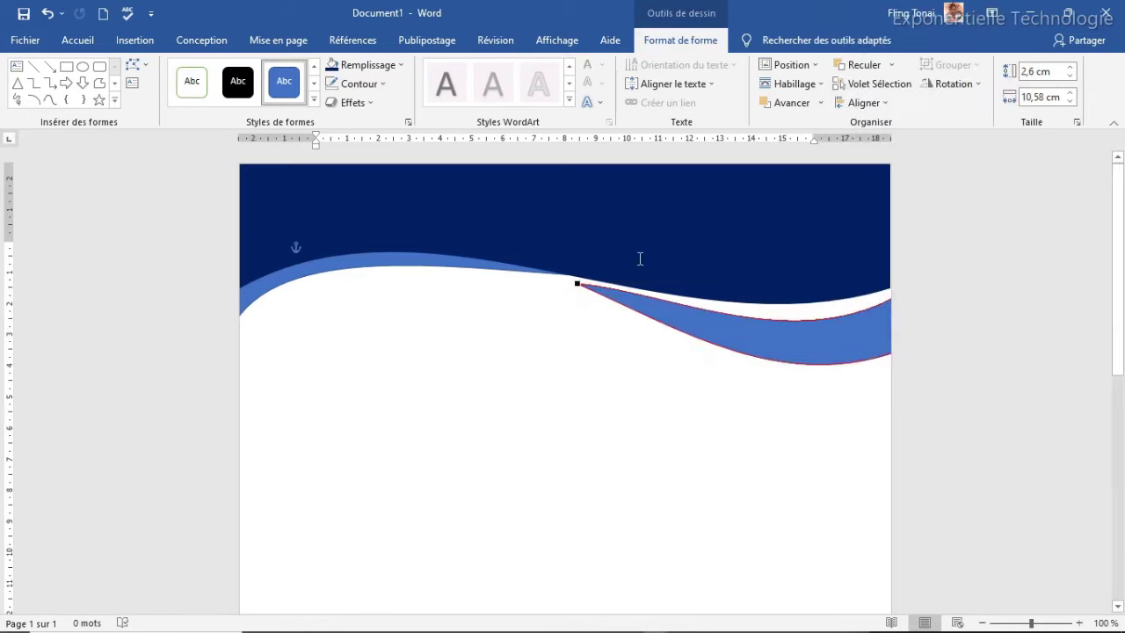
{"action": "left_click_drag", "start_coordinate": [574, 284], "coordinate": [552, 283]}
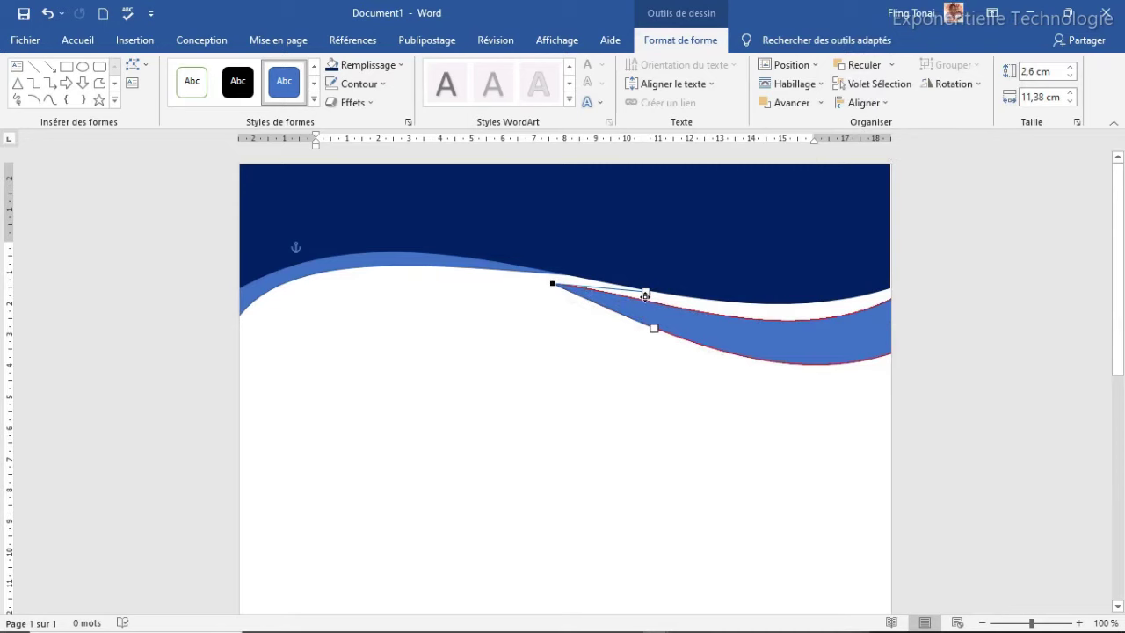
{"action": "left_click_drag", "start_coordinate": [645, 297], "coordinate": [644, 299]}
{"action": "left_click", "coordinate": [607, 410]}
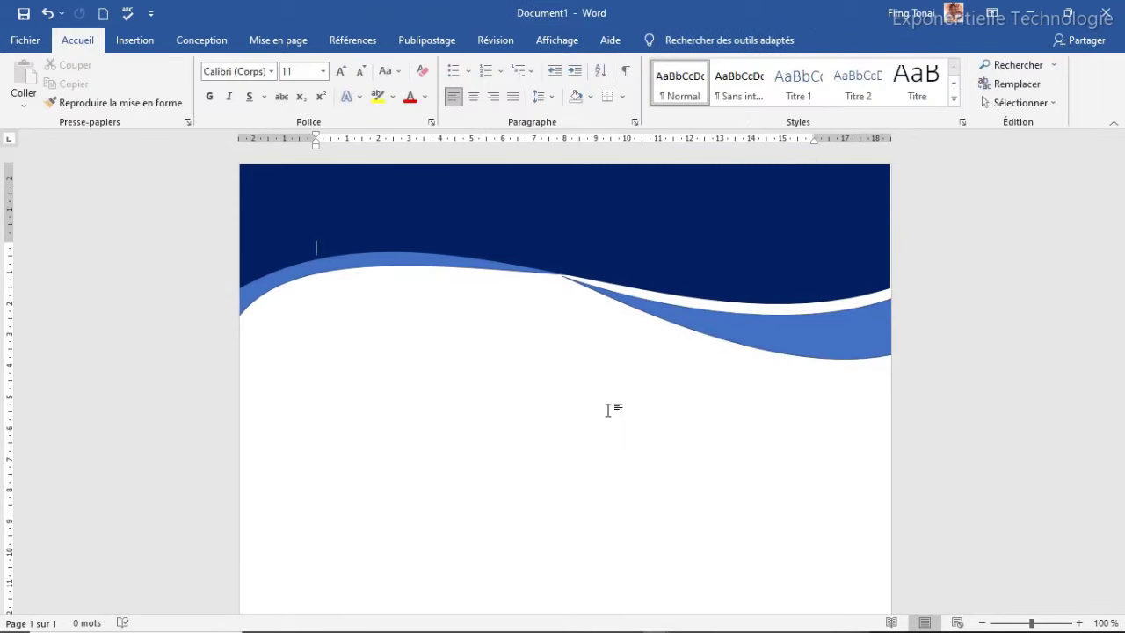
Set the outline of both left and right light blue header waves to Sans contour.
{"action": "left_click", "coordinate": [389, 268]}
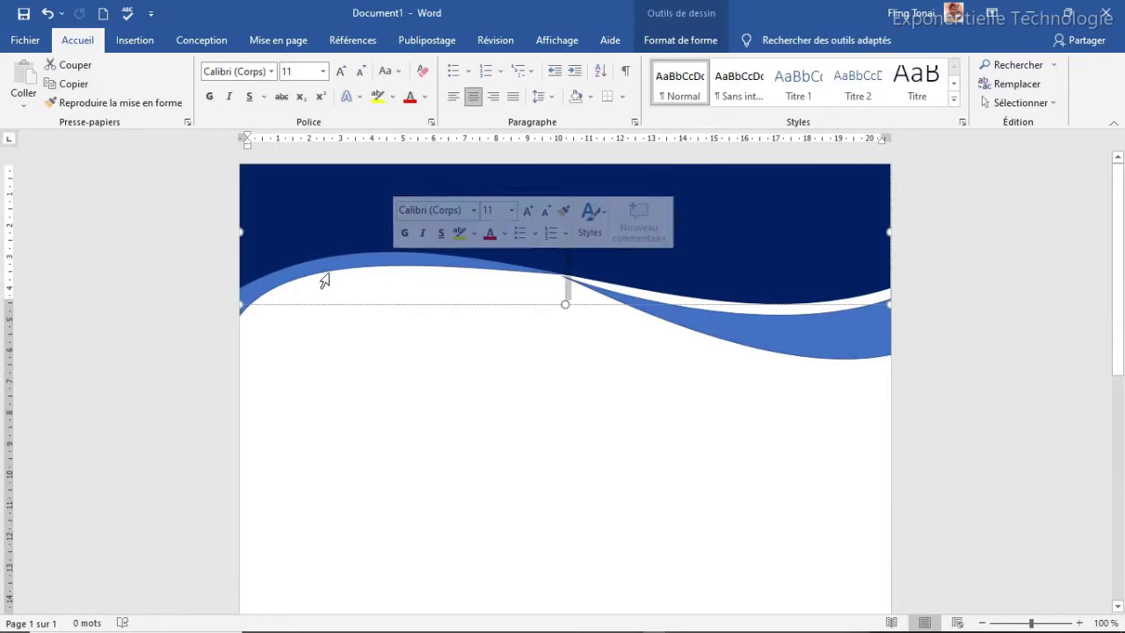
{"action": "left_click", "coordinate": [241, 309]}
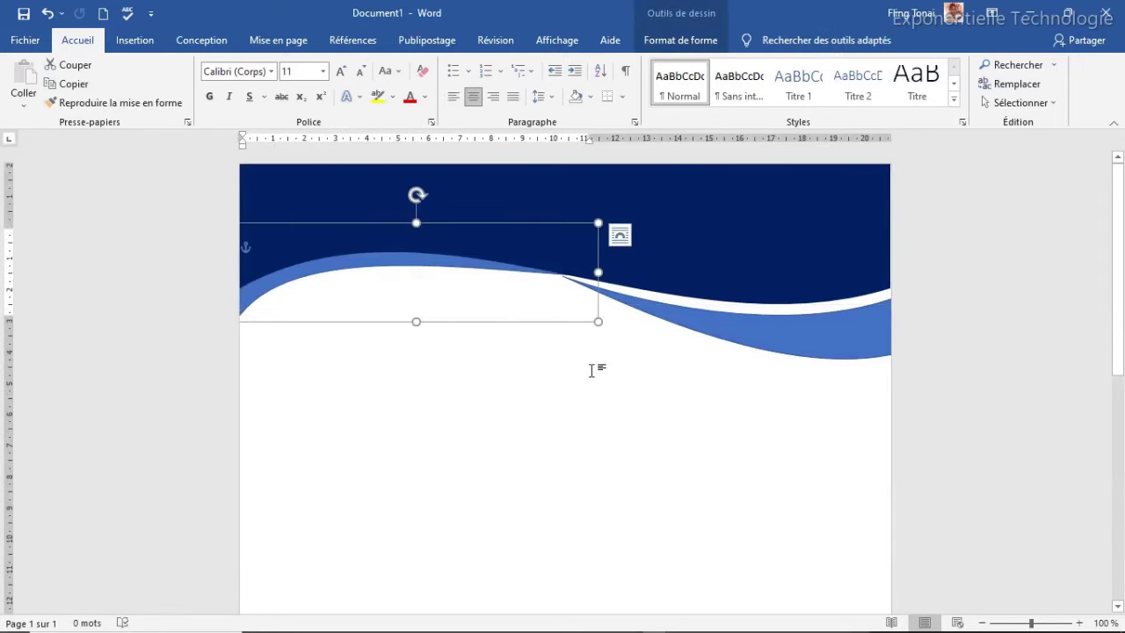
{"action": "left_click", "coordinate": [737, 325], "text": "shift"}
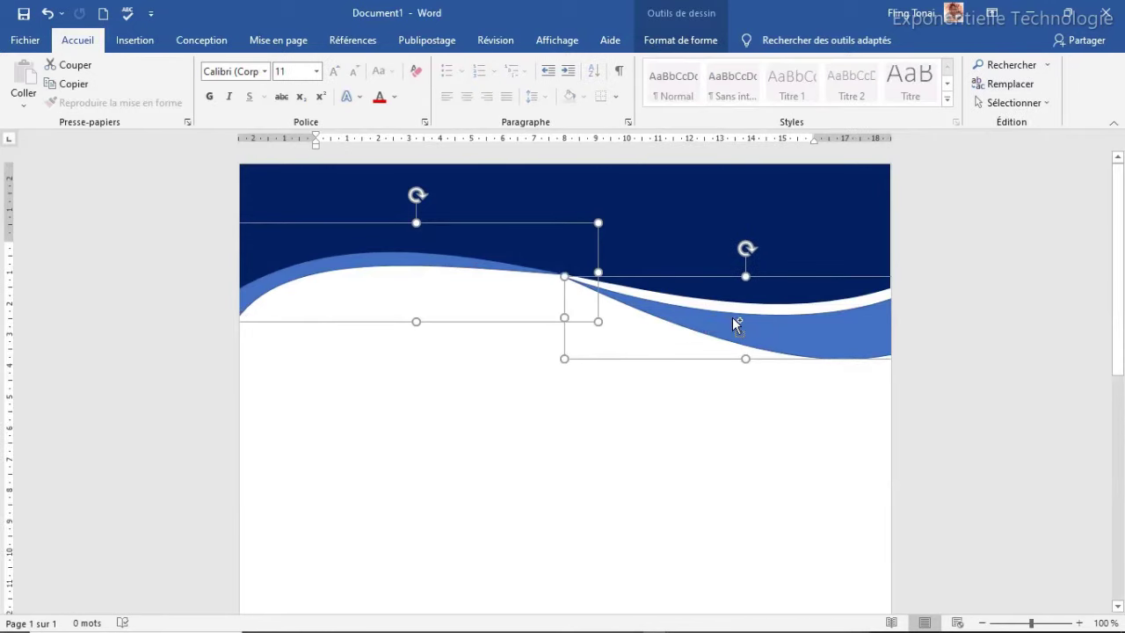
{"action": "left_click", "coordinate": [676, 42]}
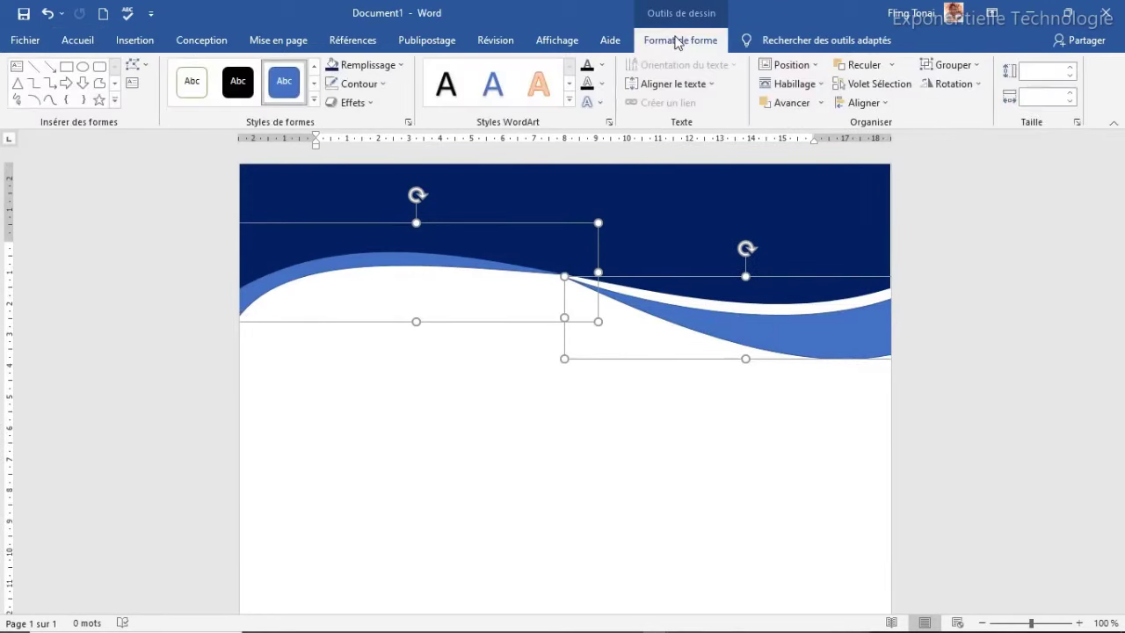
{"action": "left_click", "coordinate": [382, 85]}
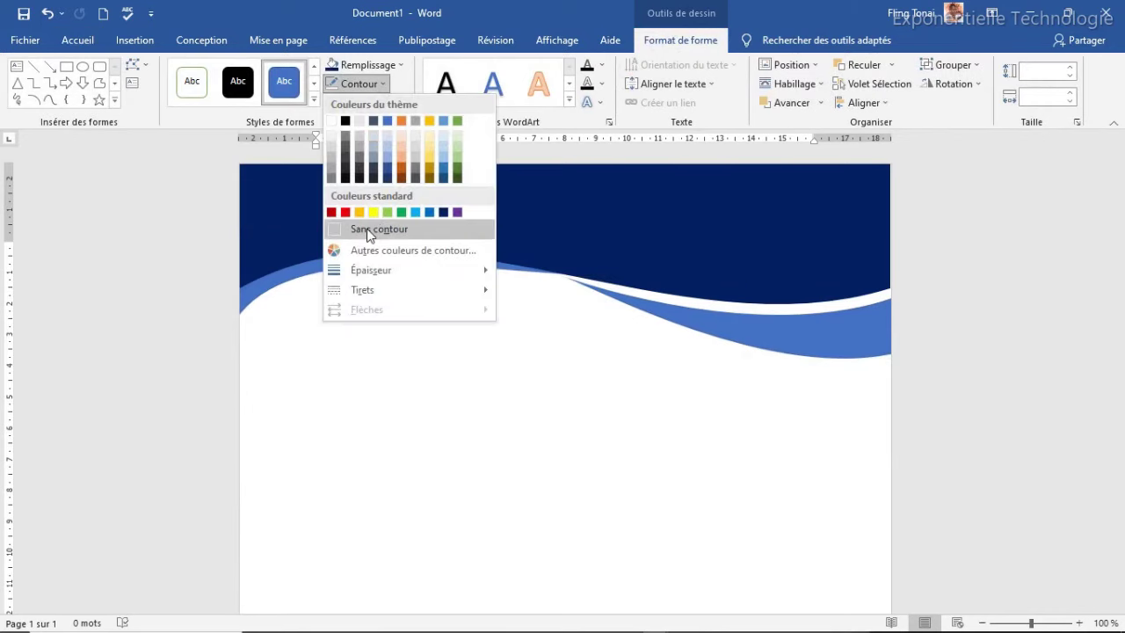
{"action": "left_click", "coordinate": [369, 230]}
{"action": "left_click", "coordinate": [601, 412]}
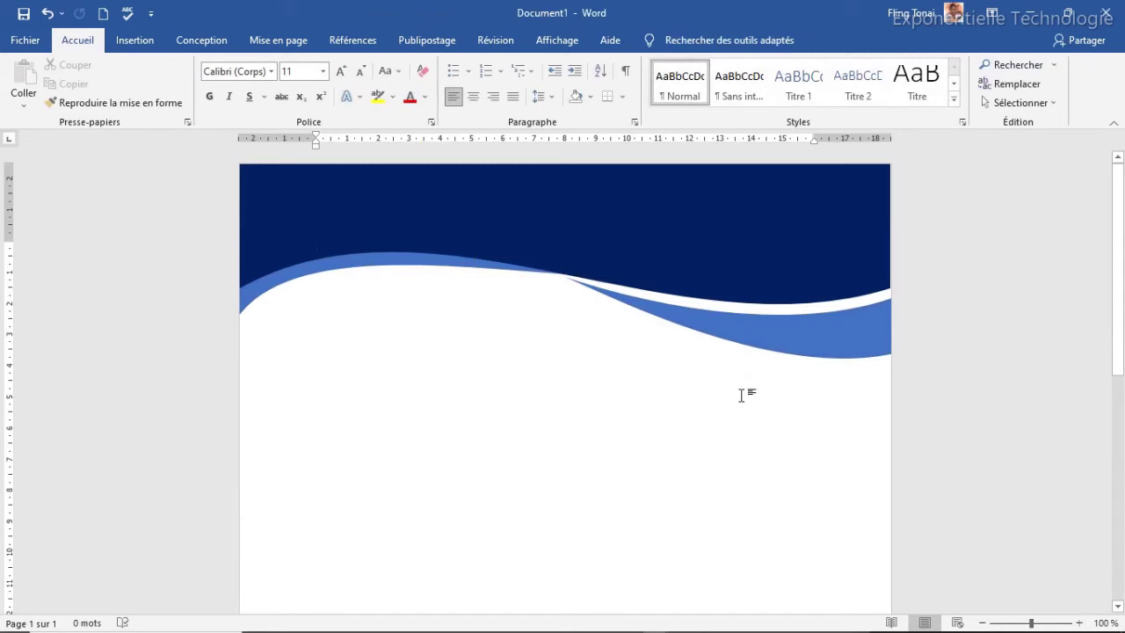
Group both blue waves with the navy top shape into one object, then duplicate it.
{"action": "left_click", "coordinate": [725, 323]}
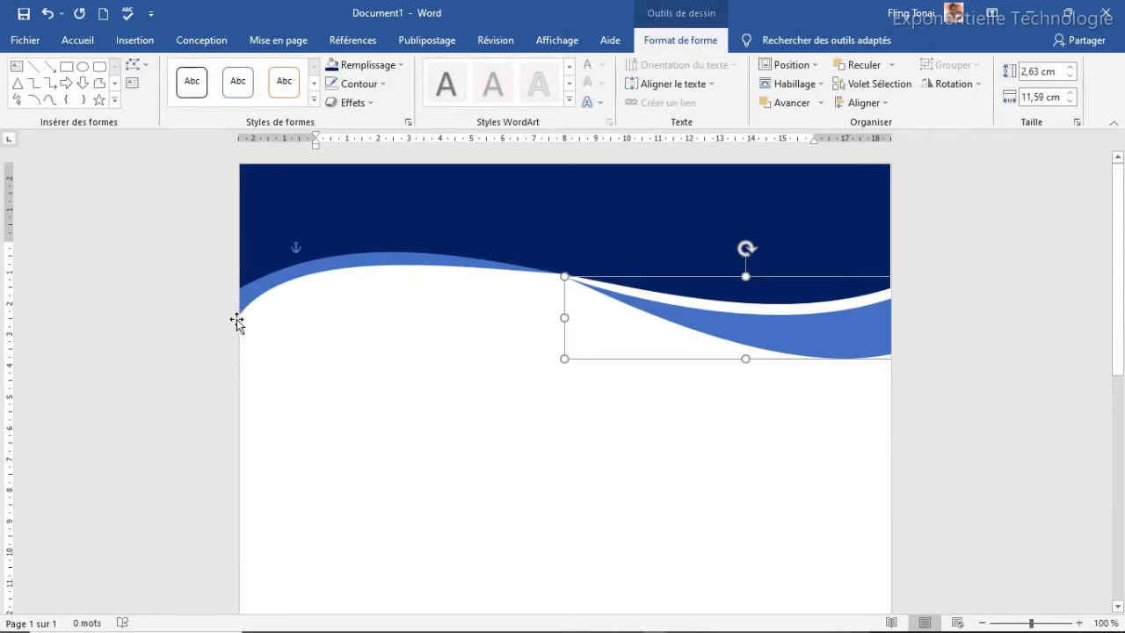
{"action": "left_click", "coordinate": [238, 323], "text": "shift"}
{"action": "left_click", "coordinate": [552, 204], "text": "shift"}
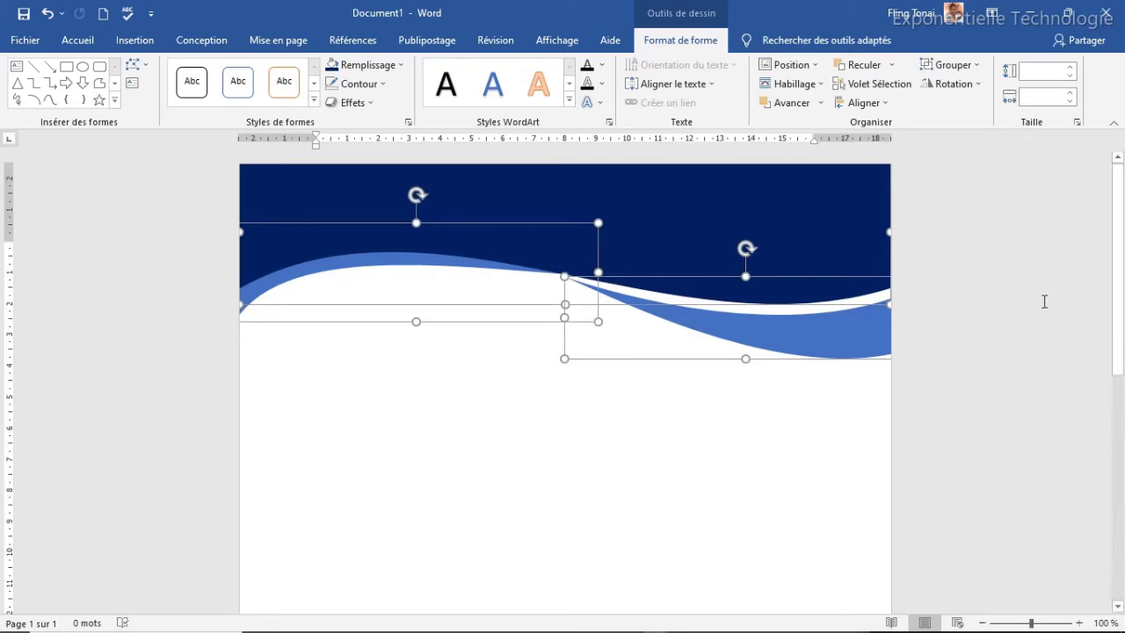
{"action": "left_click", "coordinate": [973, 69]}
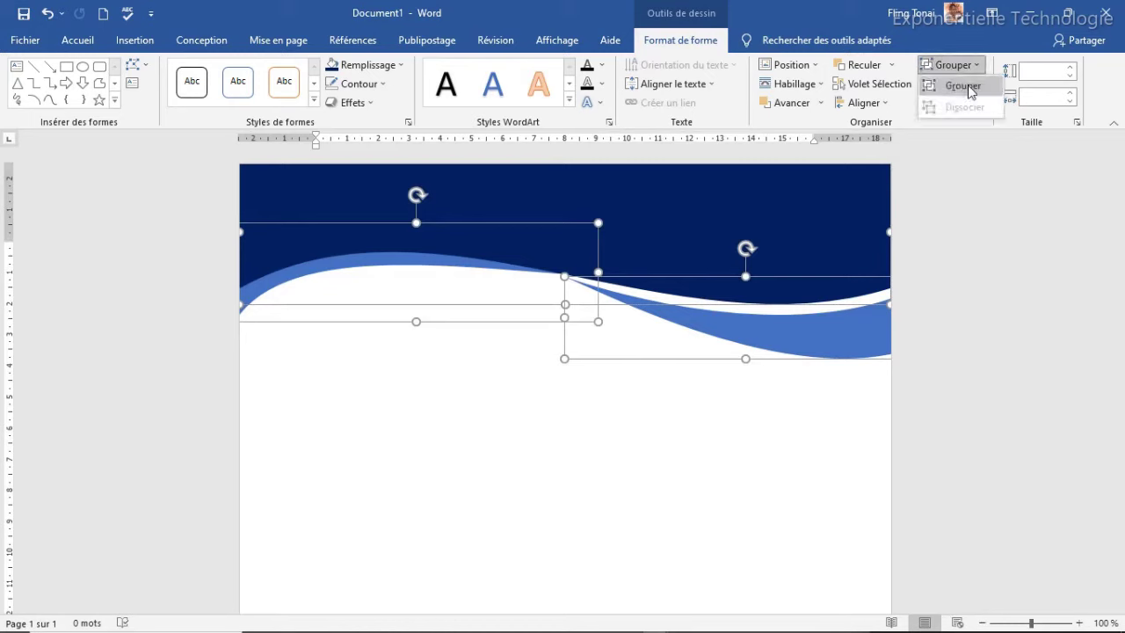
{"action": "left_click", "coordinate": [965, 86]}
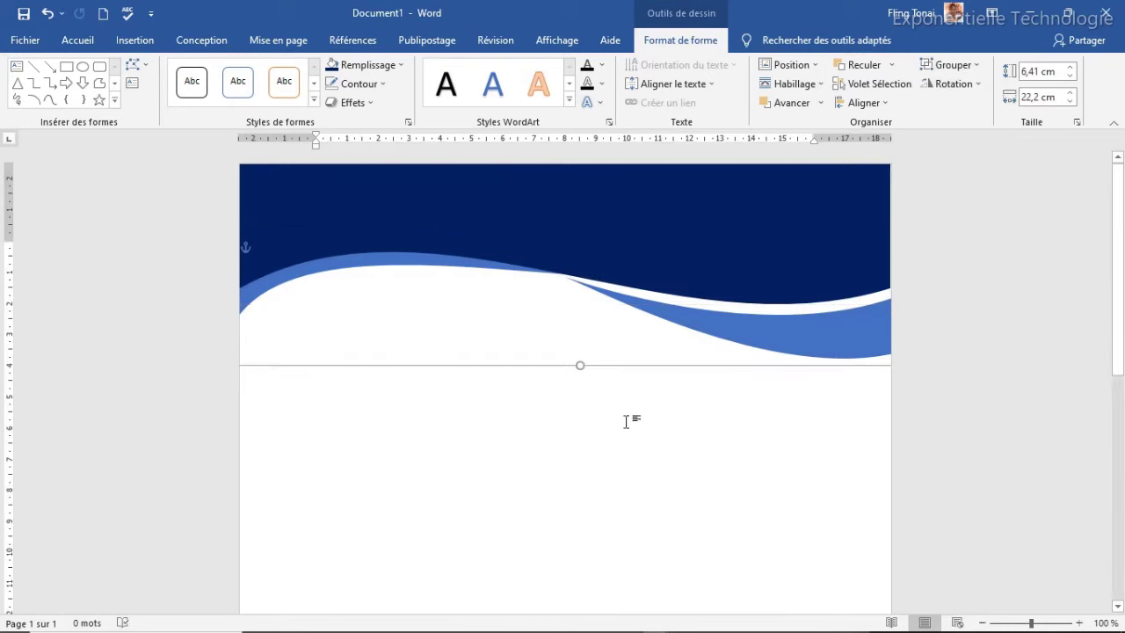
{"action": "key", "text": "ctrl+d"}
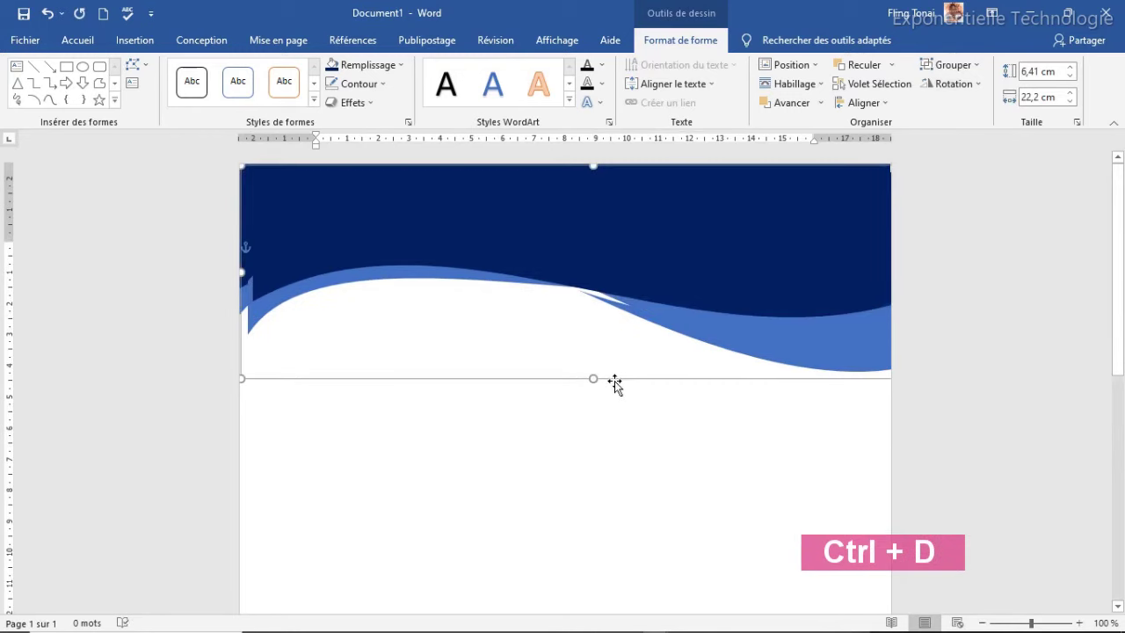
Drag the duplicated wave group down to mid-page, undoing an accidental stretch.
{"action": "left_click_drag", "start_coordinate": [615, 381], "coordinate": [590, 620]}
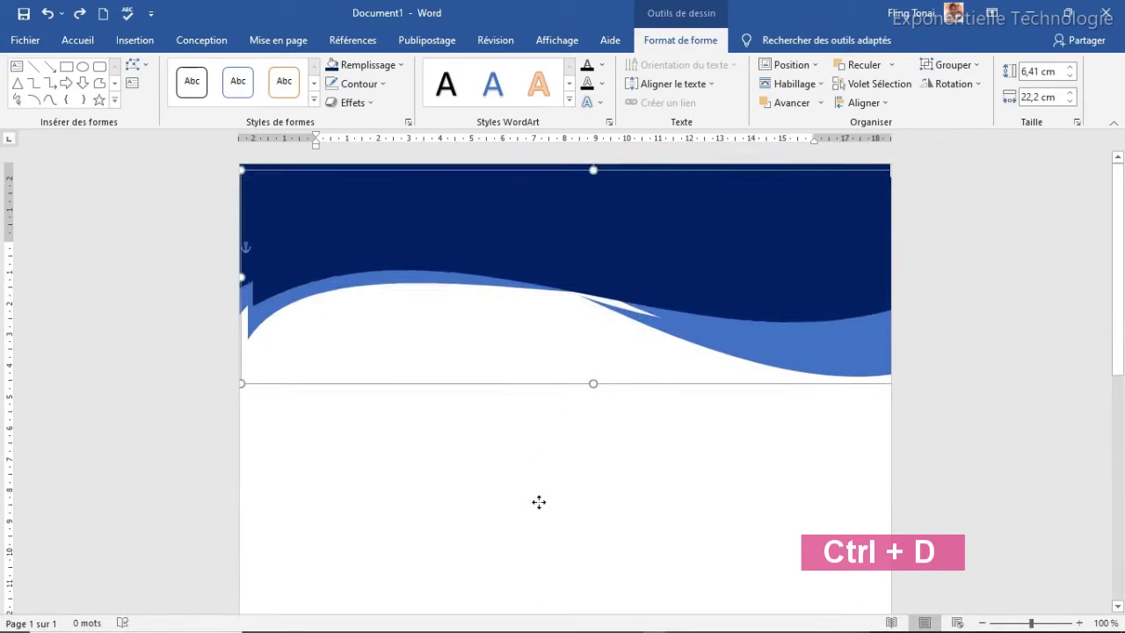
{"action": "left_click_drag", "start_coordinate": [584, 380], "coordinate": [580, 580]}
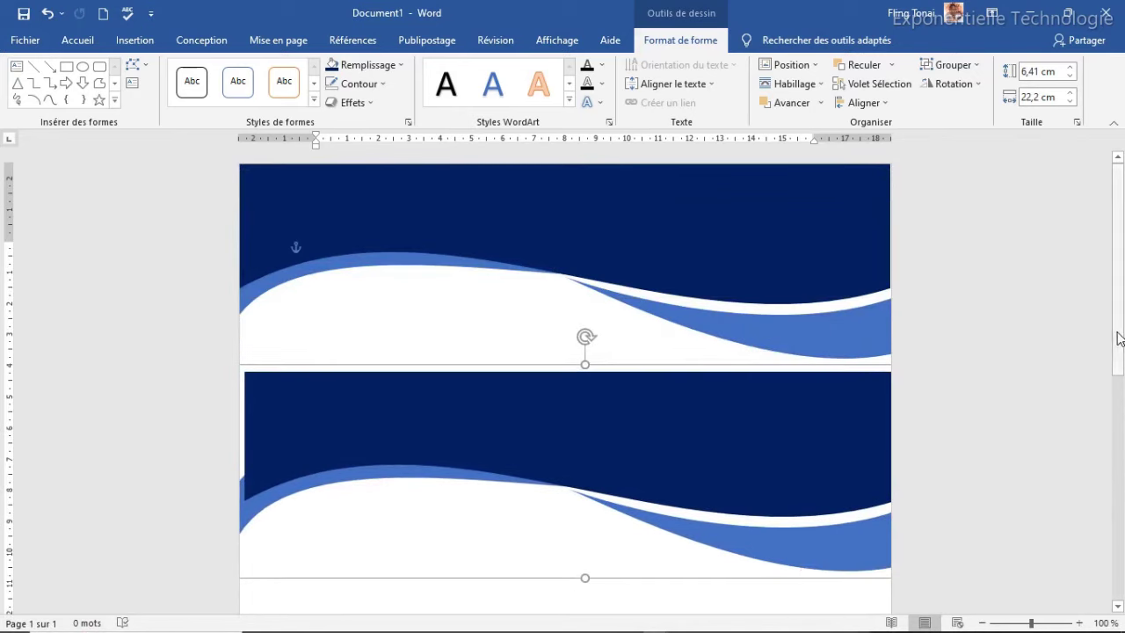
{"action": "left_click_drag", "start_coordinate": [1115, 334], "coordinate": [1098, 452]}
{"action": "left_click_drag", "start_coordinate": [583, 318], "coordinate": [564, 600]}
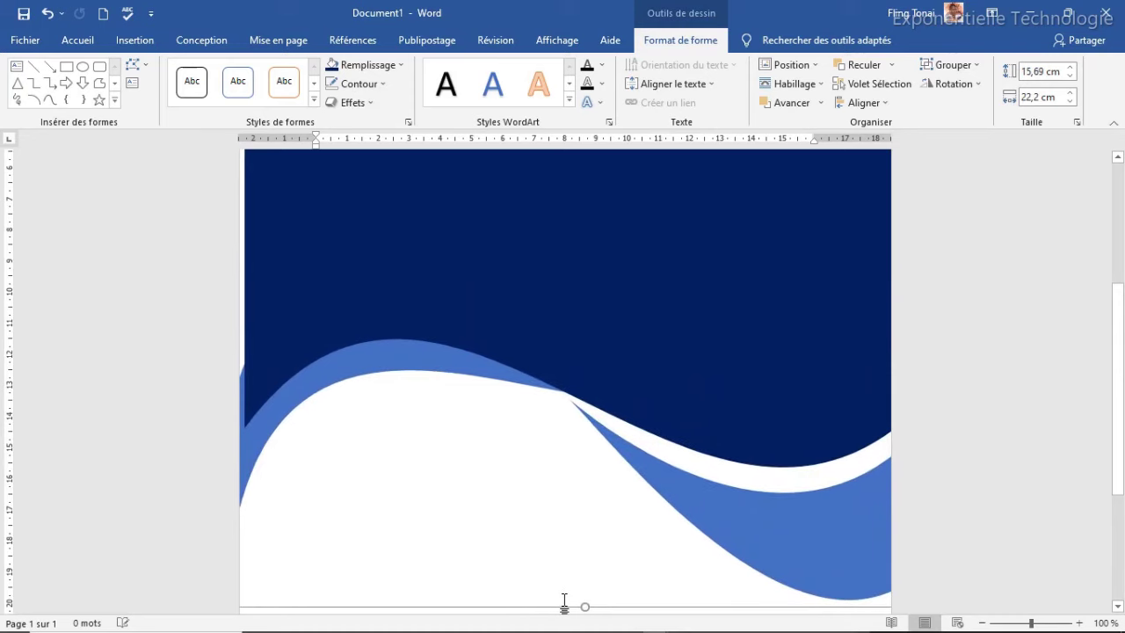
{"action": "key", "text": "ctrl+z"}
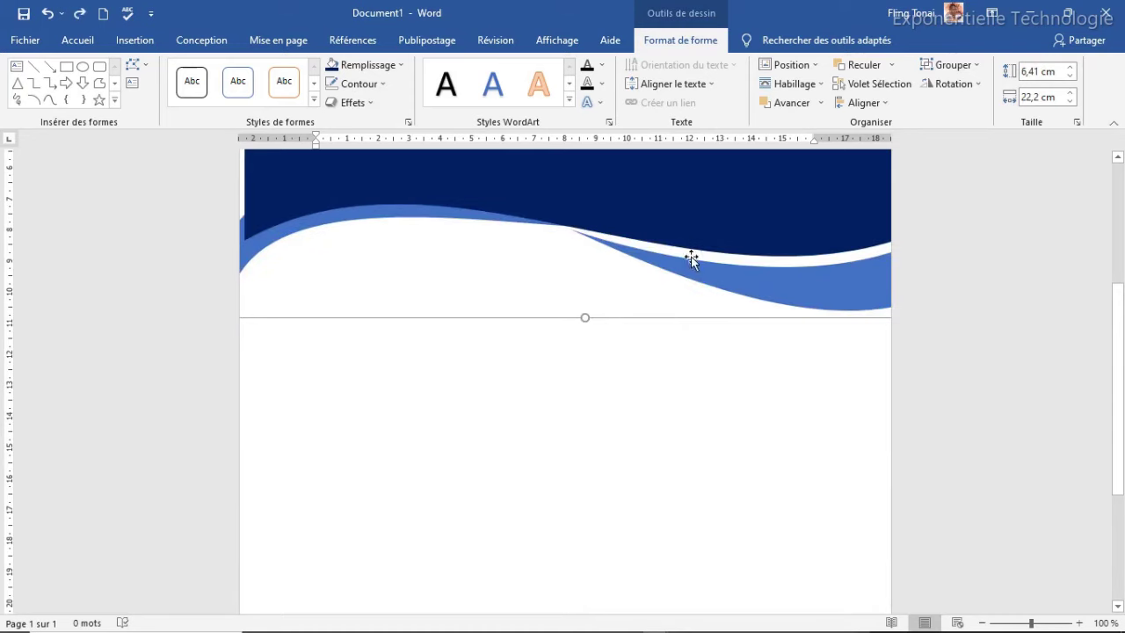
{"action": "left_click_drag", "start_coordinate": [686, 272], "coordinate": [679, 499]}
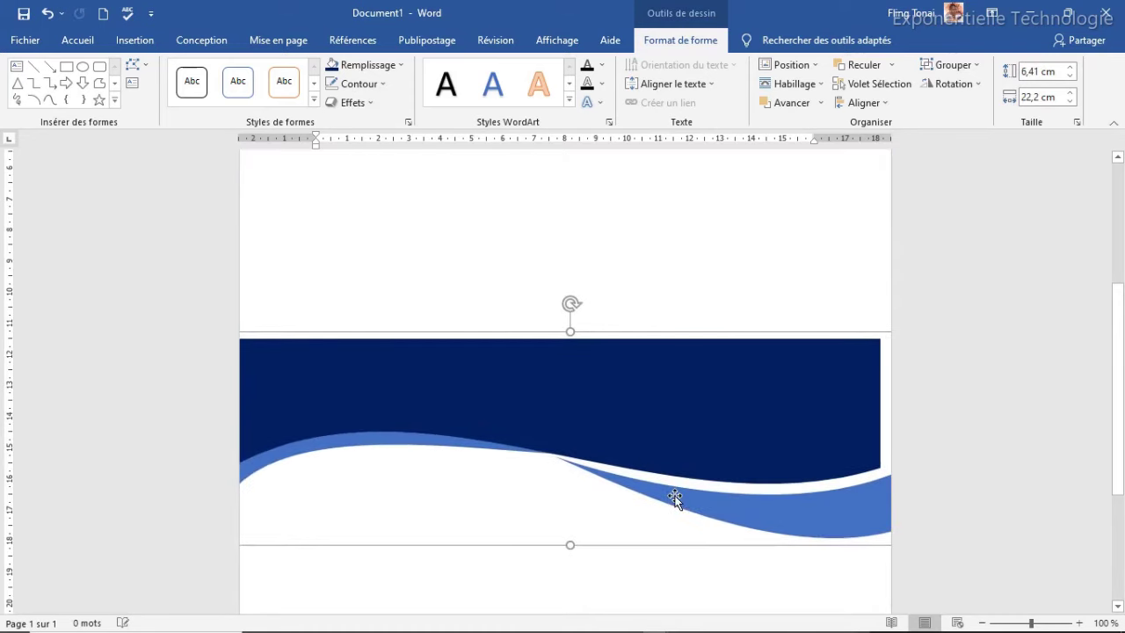
Flip the duplicate wave group both vertically and horizontally.
{"action": "left_click", "coordinate": [974, 84]}
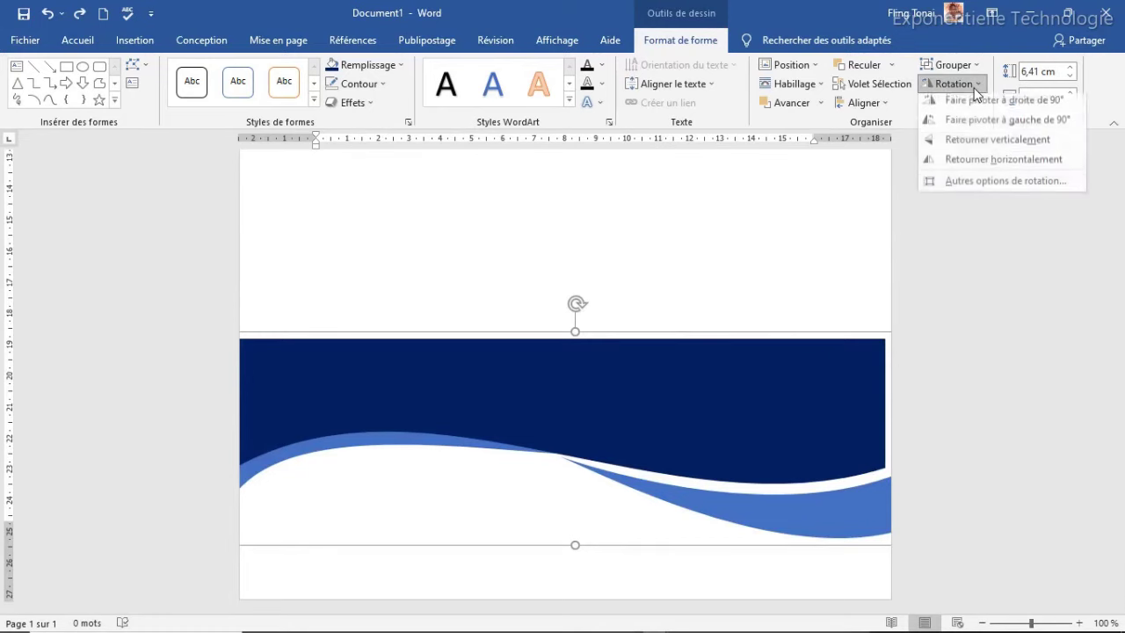
{"action": "left_click", "coordinate": [979, 145]}
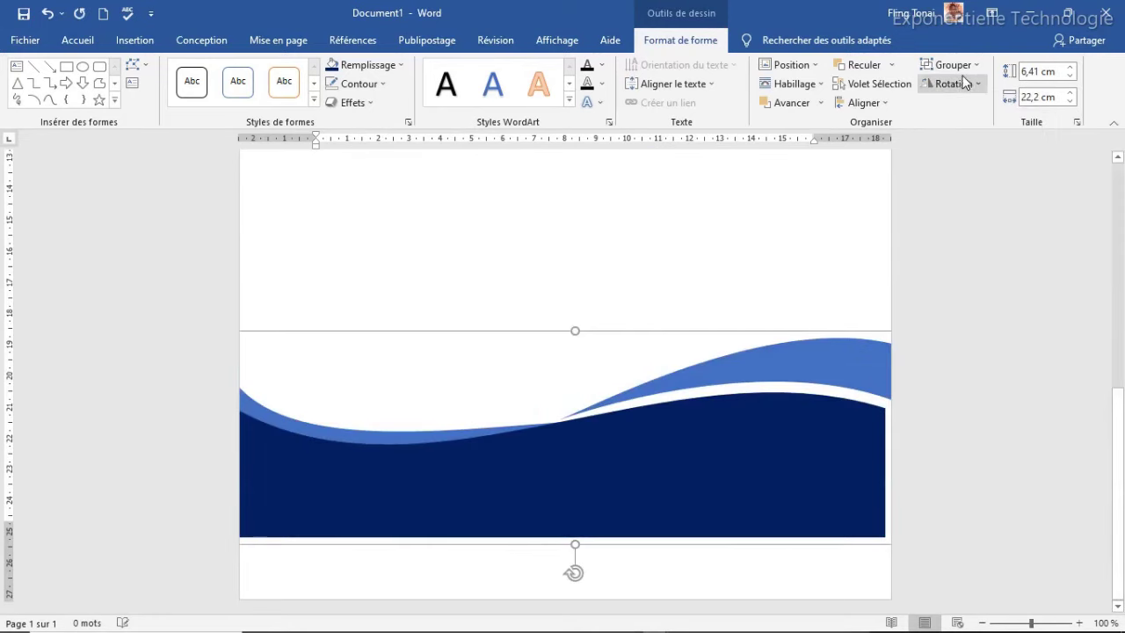
{"action": "left_click", "coordinate": [973, 84]}
{"action": "left_click", "coordinate": [990, 167]}
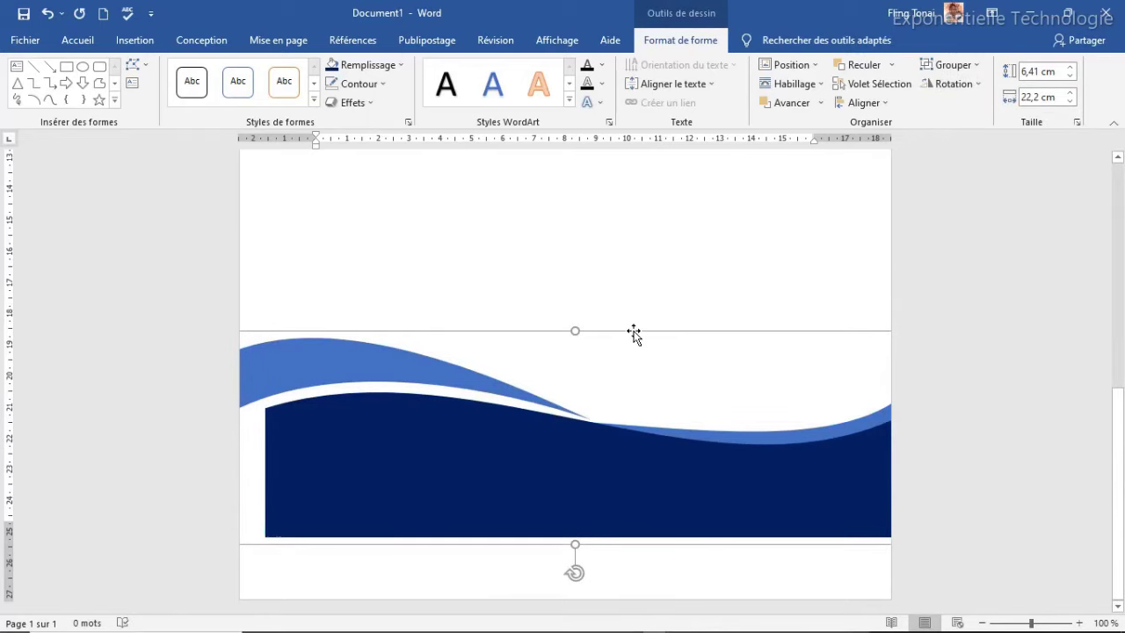
Move the flipped footer wave down flush against the page's bottom edge.
{"action": "left_click_drag", "start_coordinate": [634, 334], "coordinate": [607, 423]}
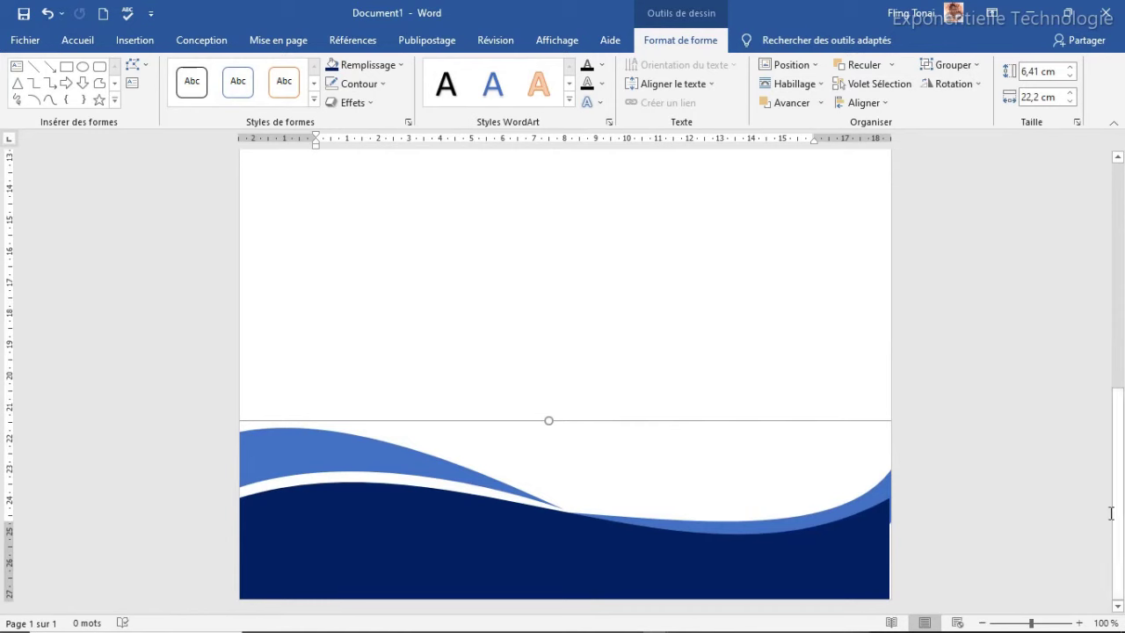
{"action": "left_click_drag", "start_coordinate": [510, 422], "coordinate": [510, 482]}
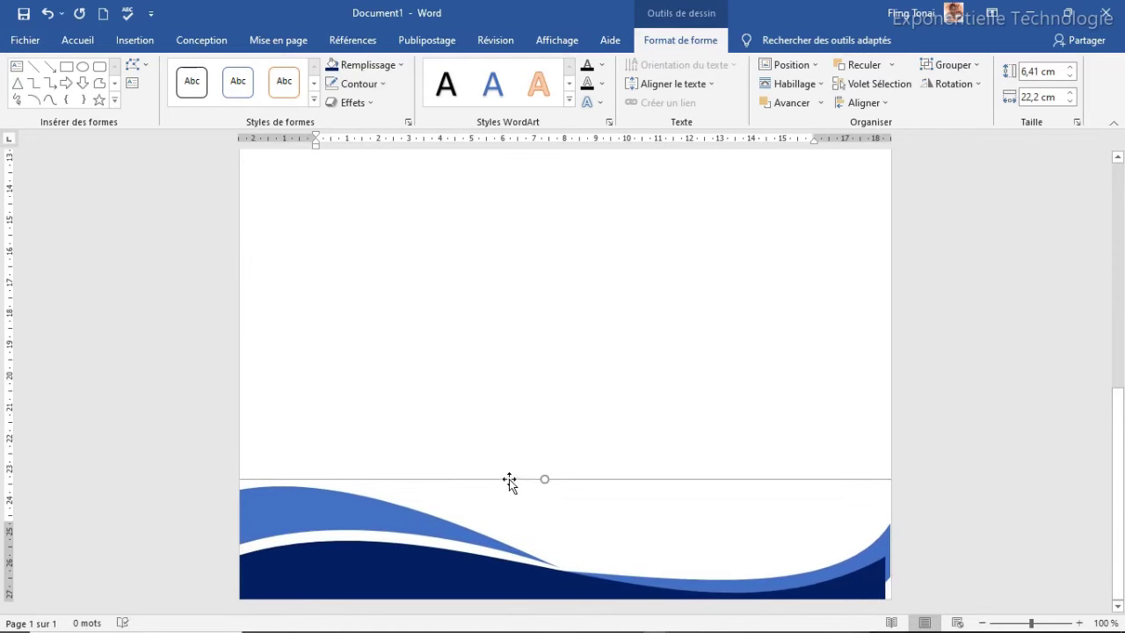
{"action": "left_click", "coordinate": [504, 448]}
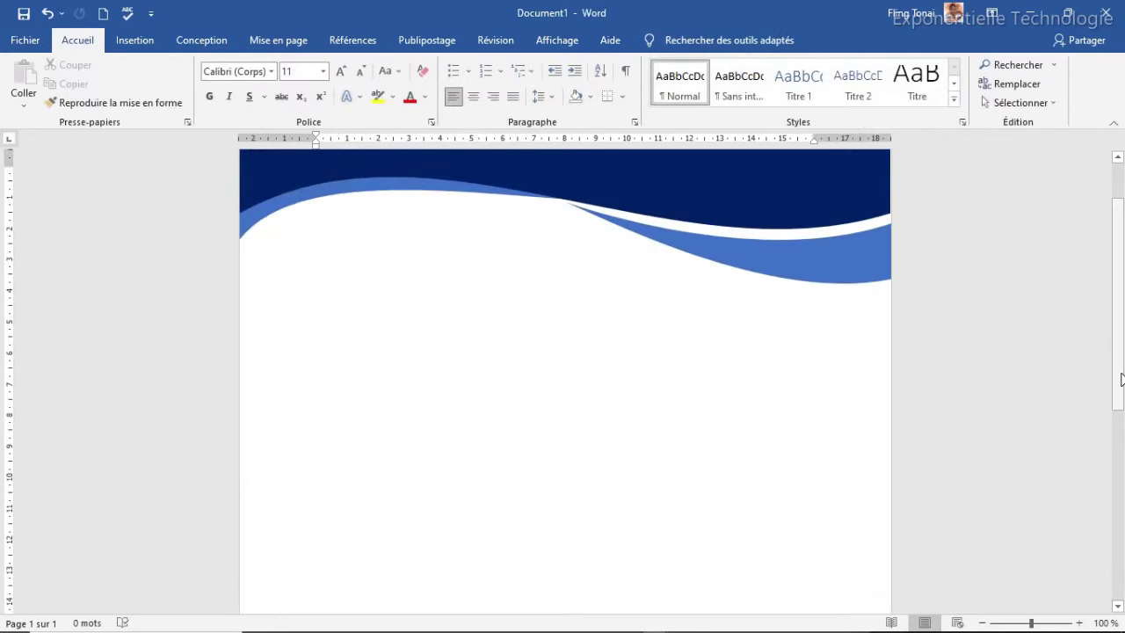
{"action": "scroll", "coordinate": [1048, 403], "scroll_direction": "down", "scroll_amount": 2}
{"action": "scroll", "coordinate": [1086, 576], "scroll_direction": "up", "scroll_amount": 3}
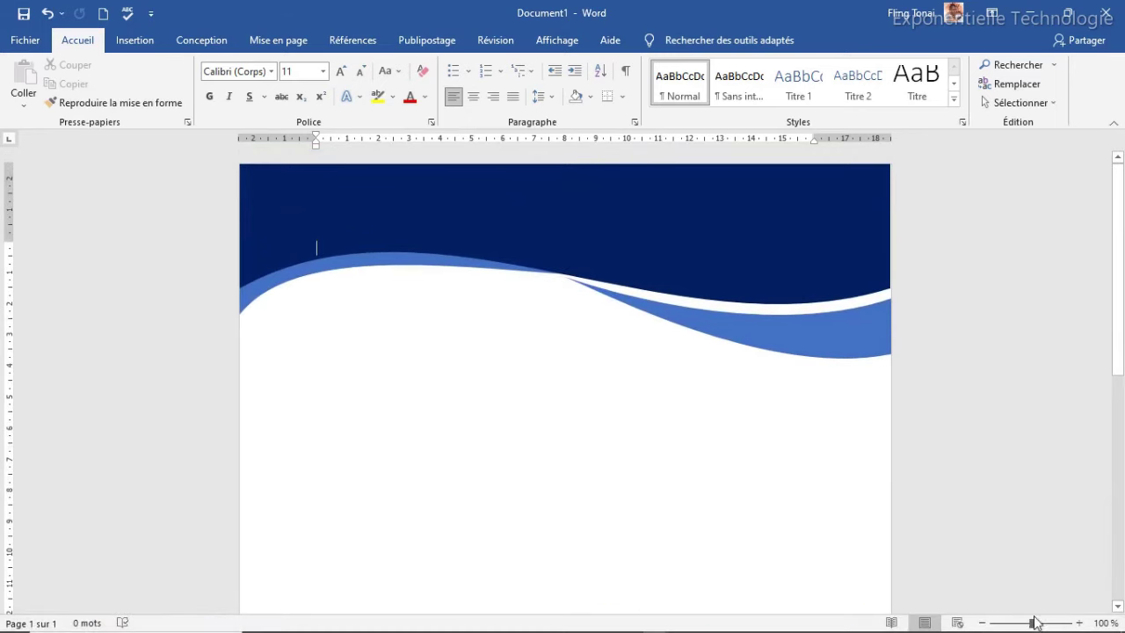
{"action": "left_click", "coordinate": [1035, 623]}
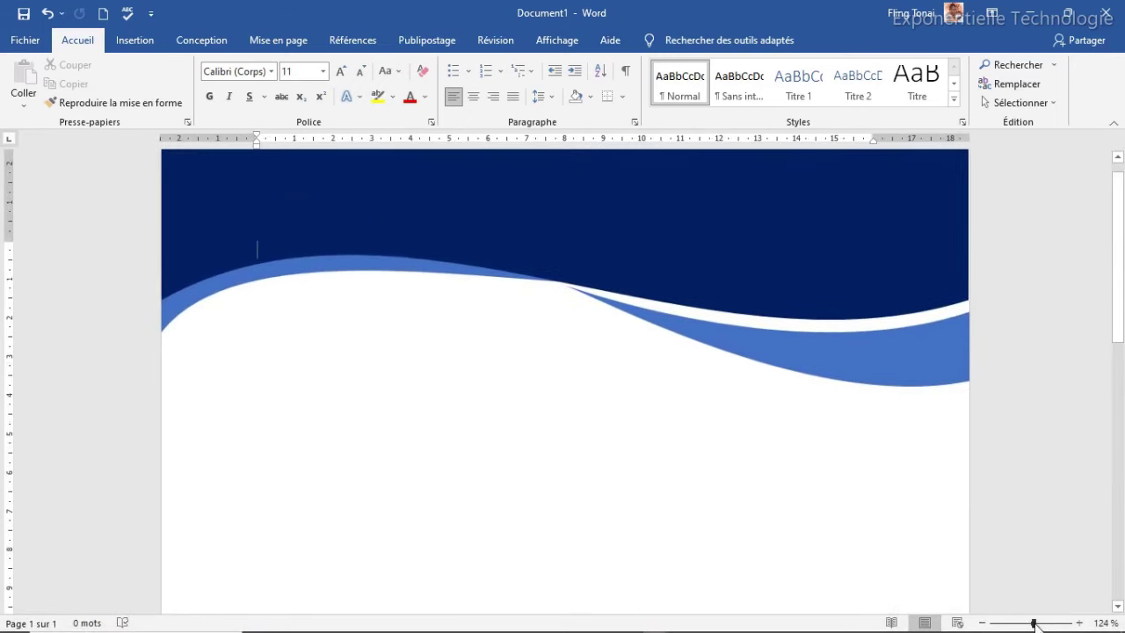
{"action": "left_click_drag", "start_coordinate": [1036, 623], "coordinate": [1007, 623]}
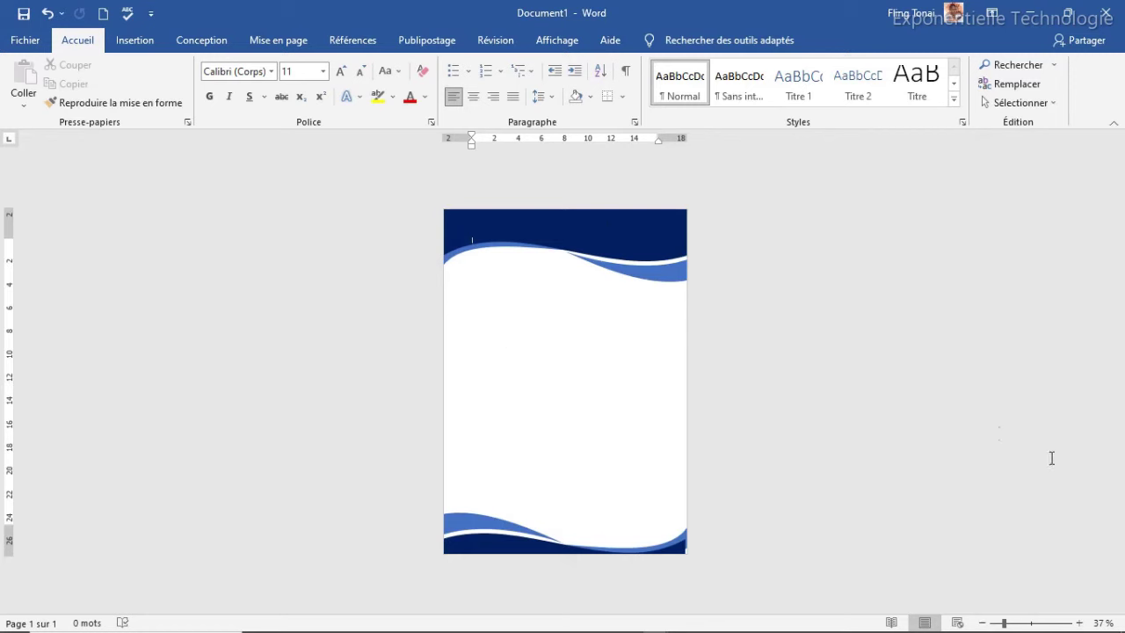
{"action": "left_click", "coordinate": [1034, 624]}
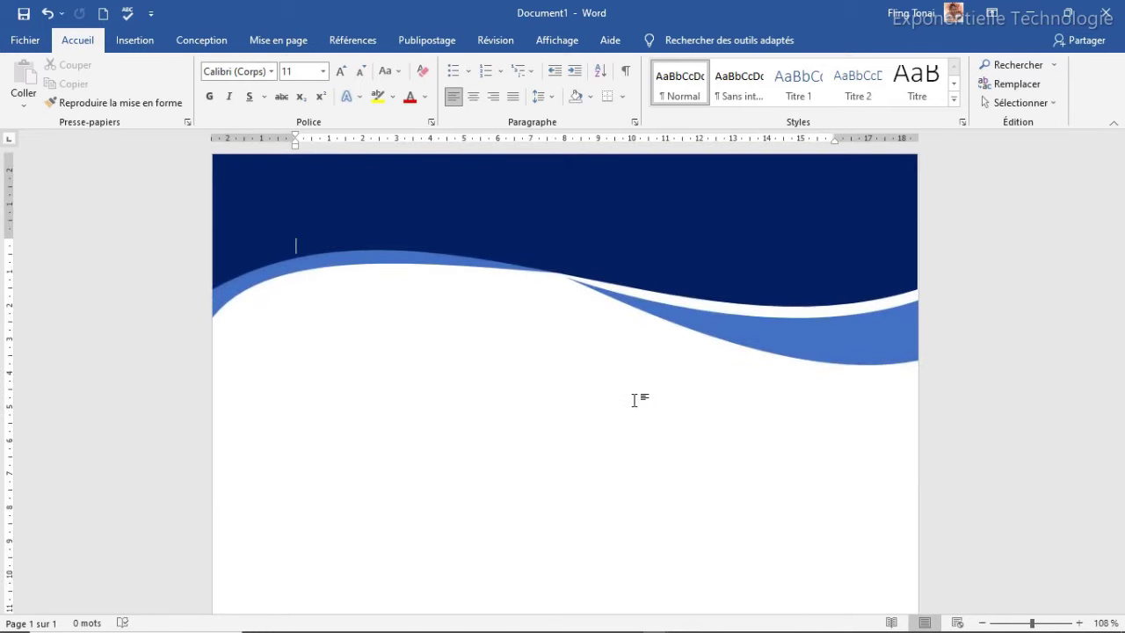
{"action": "left_click", "coordinate": [153, 40]}
Insert the log1 logo picture in front of text and move it into the navy header.
{"action": "left_click", "coordinate": [182, 104]}
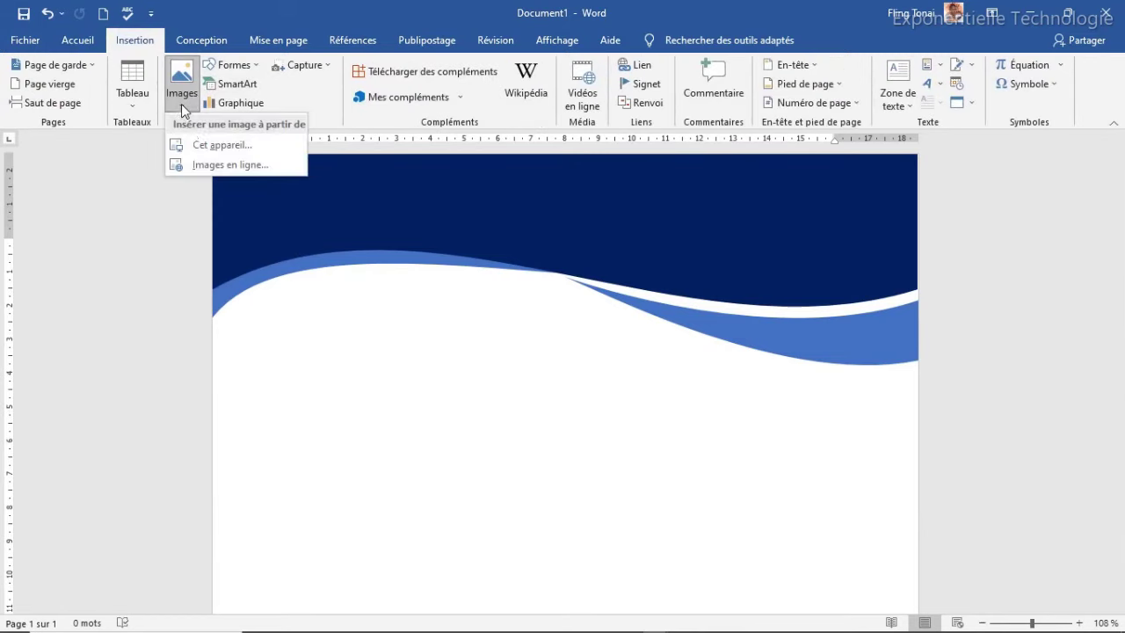
{"action": "left_click", "coordinate": [198, 141]}
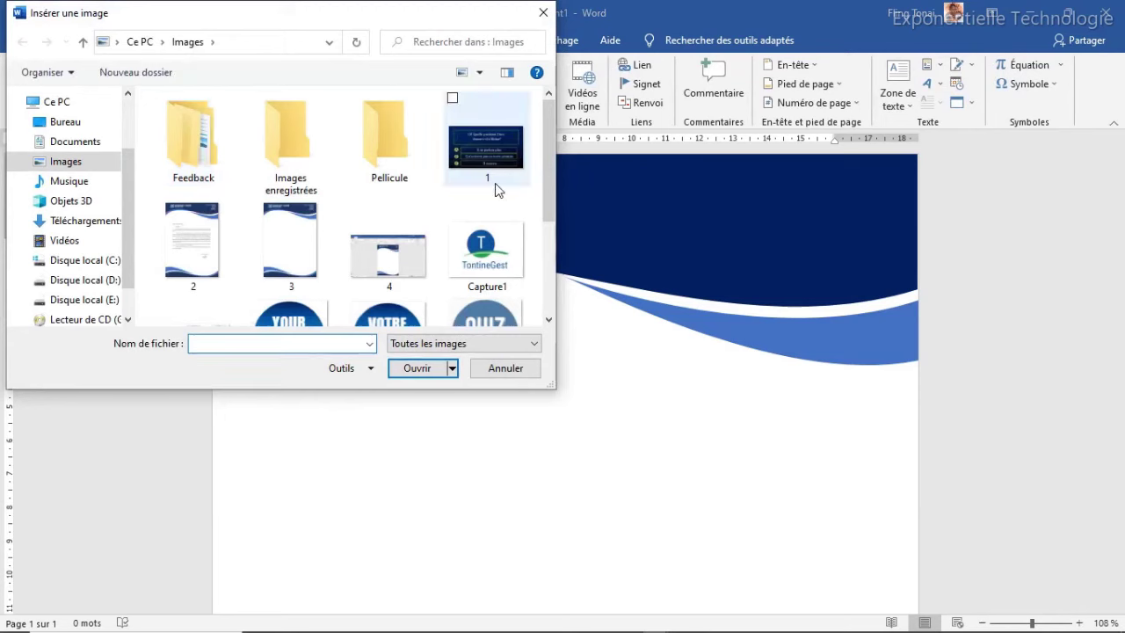
{"action": "scroll", "coordinate": [498, 191], "scroll_direction": "down", "scroll_amount": 2}
{"action": "left_click", "coordinate": [388, 220]}
{"action": "left_click", "coordinate": [418, 369]}
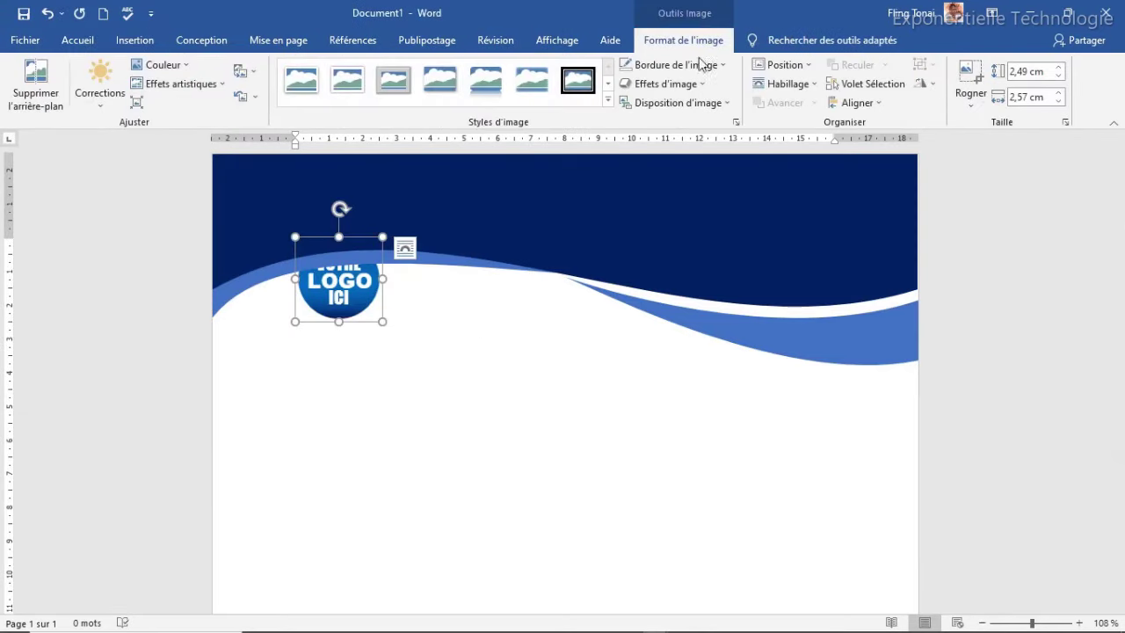
{"action": "left_click", "coordinate": [807, 81]}
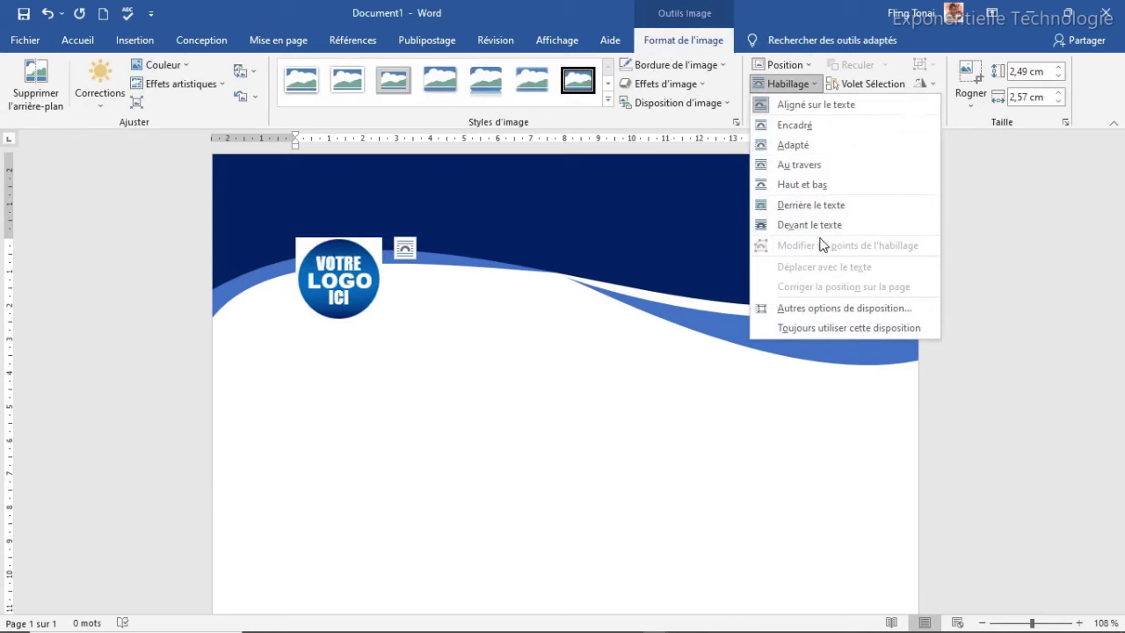
{"action": "left_click", "coordinate": [807, 225]}
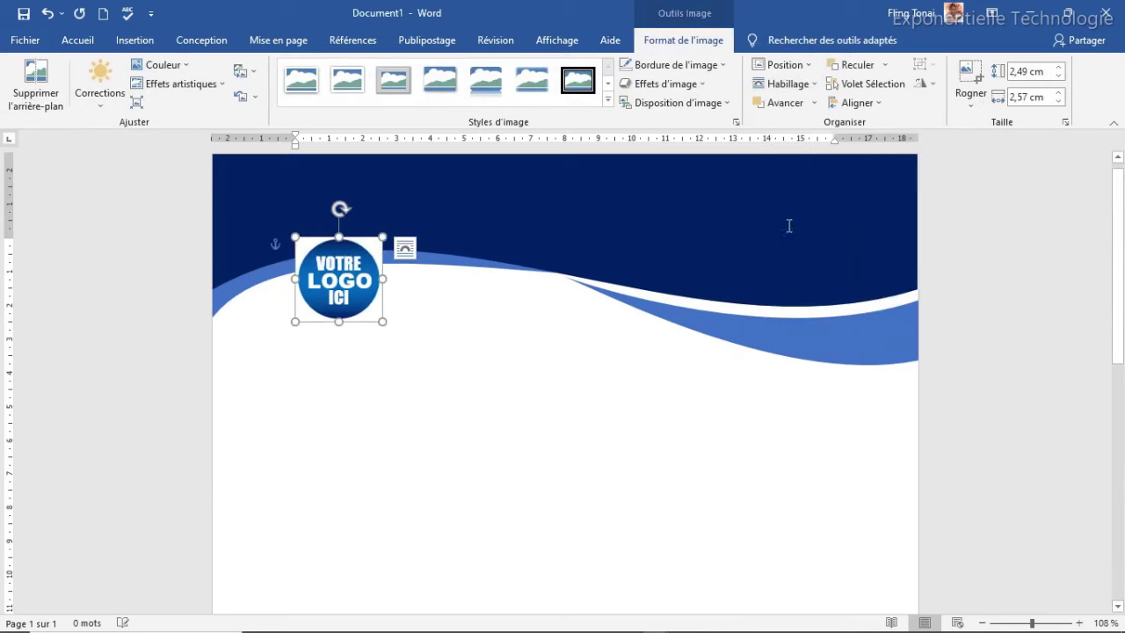
{"action": "left_click_drag", "start_coordinate": [340, 279], "coordinate": [318, 205]}
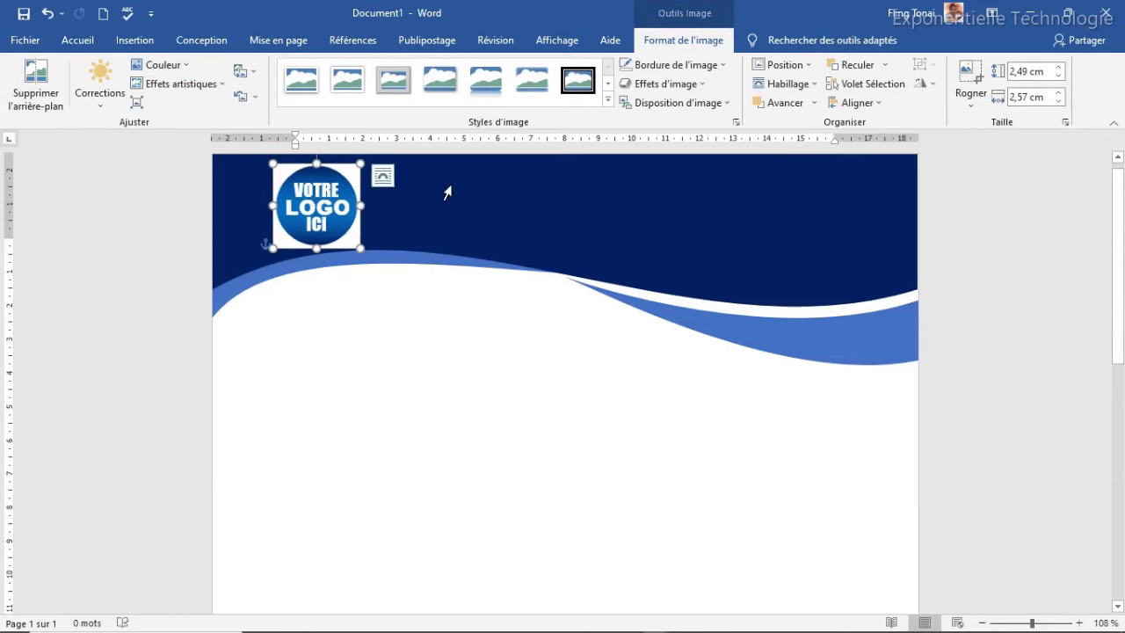
Set the logo height to 1,3 cm and nudge it slightly lower and right.
{"action": "left_click", "coordinate": [1026, 72]}
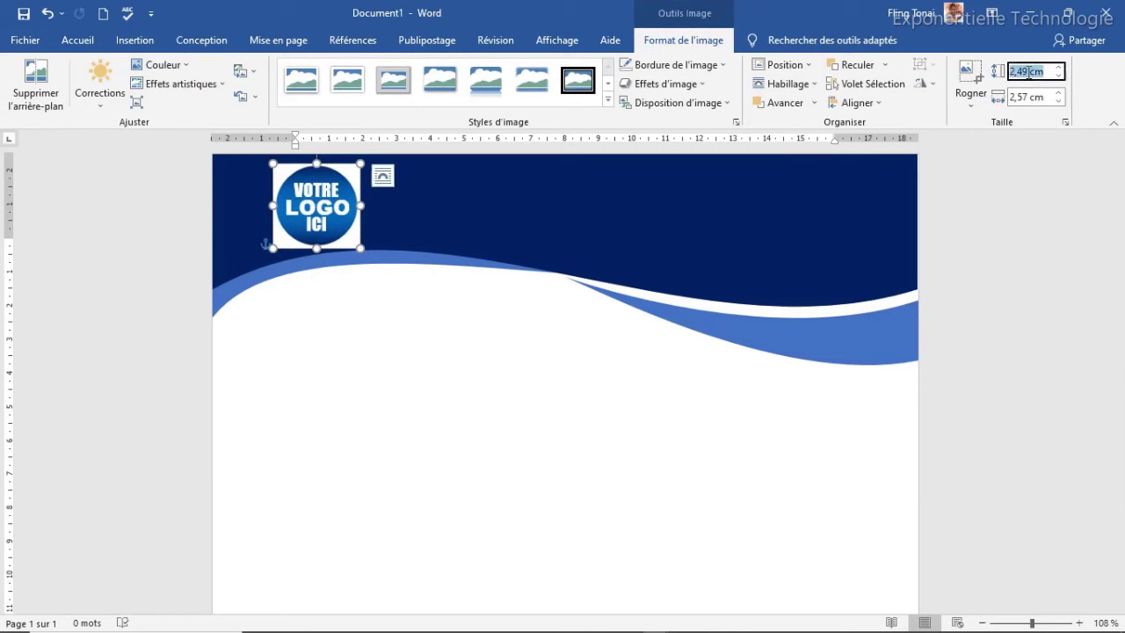
{"action": "type", "text": "1,3"}
{"action": "key", "text": "Tab"}
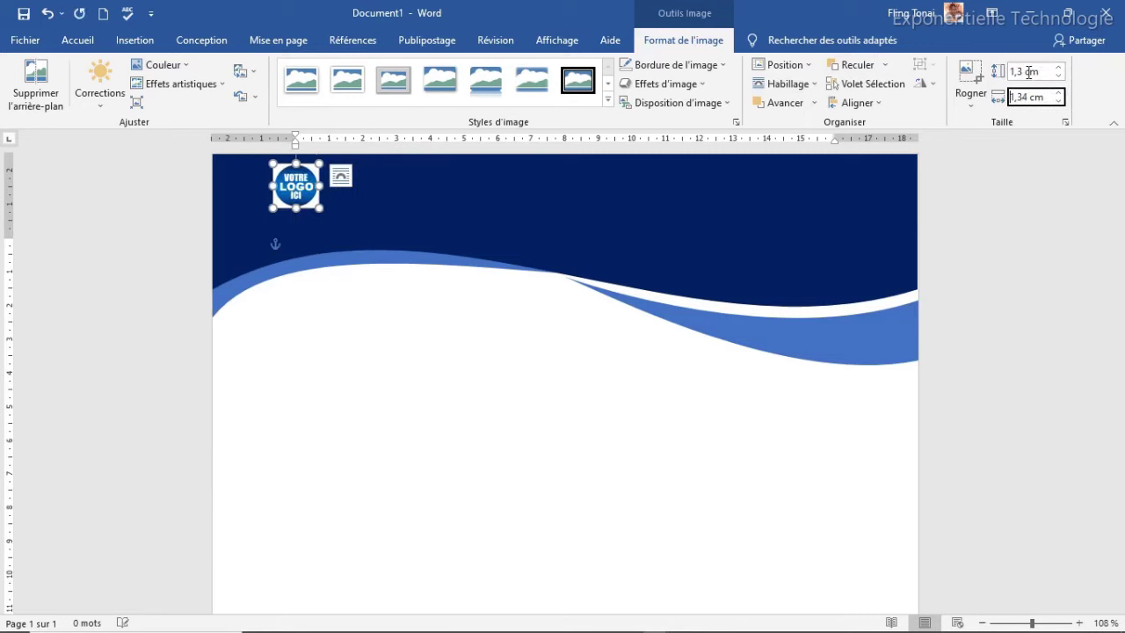
{"action": "double_click", "coordinate": [1029, 98]}
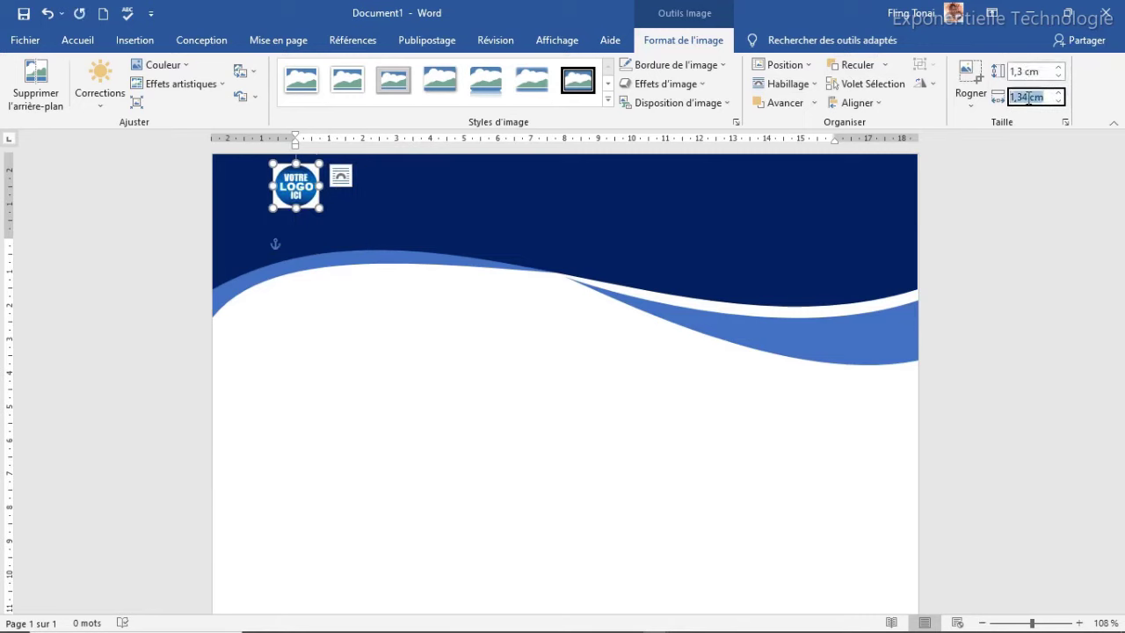
{"action": "left_click", "coordinate": [477, 311]}
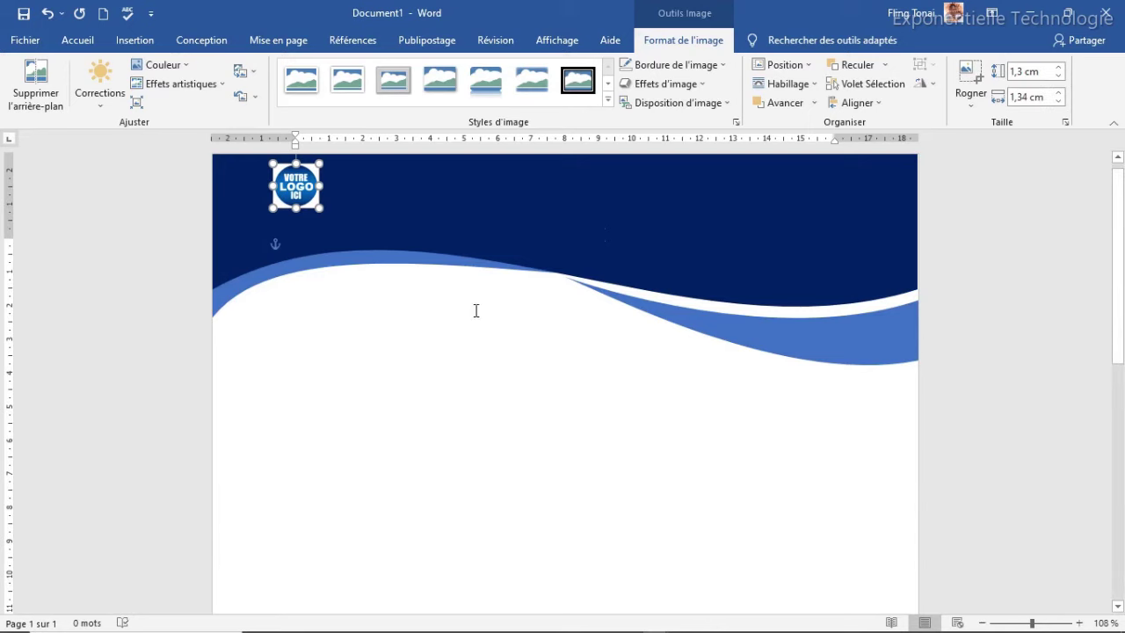
{"action": "left_click", "coordinate": [304, 187]}
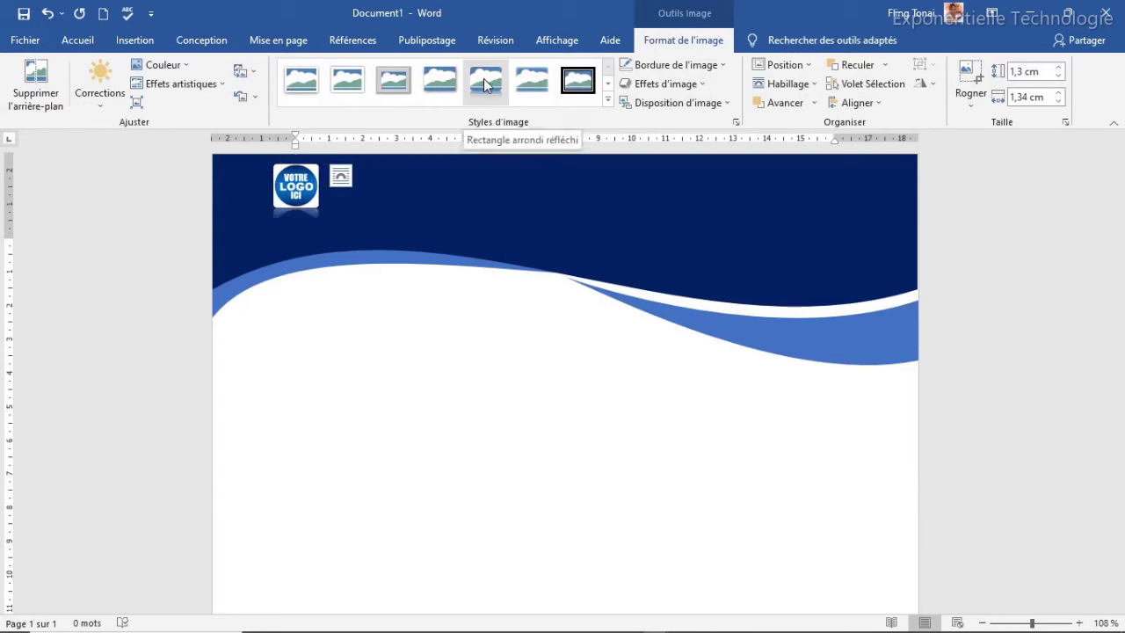
{"action": "left_click_drag", "start_coordinate": [298, 179], "coordinate": [326, 190]}
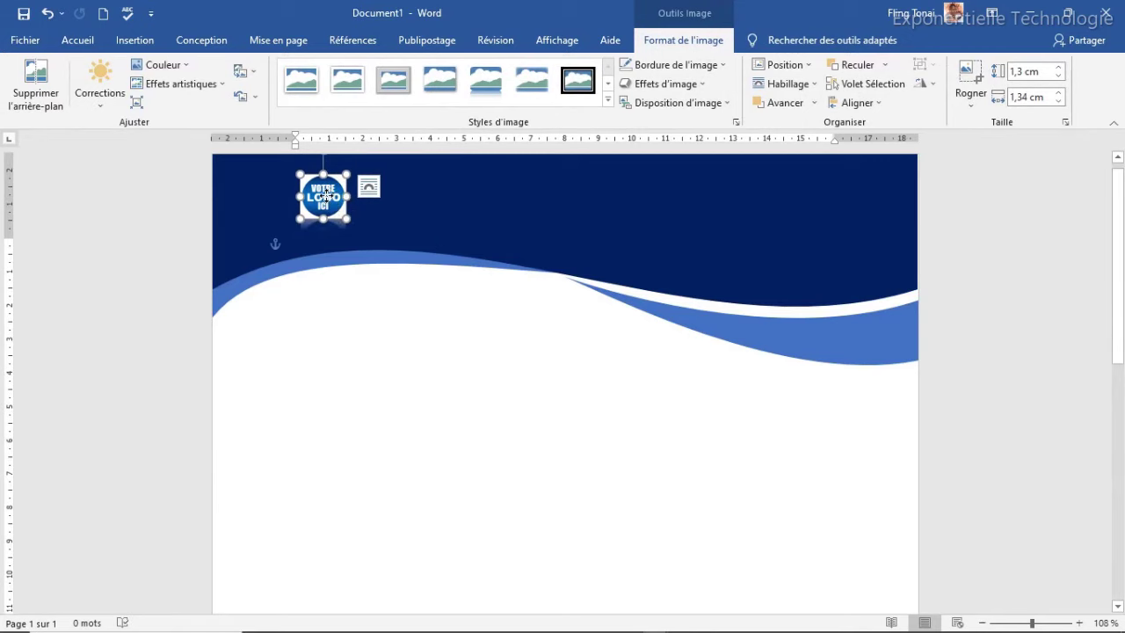
Draw a text box beside the logo reading COMPANY NAME, with no outline and no fill.
{"action": "left_click", "coordinate": [134, 40]}
{"action": "left_click", "coordinate": [257, 66]}
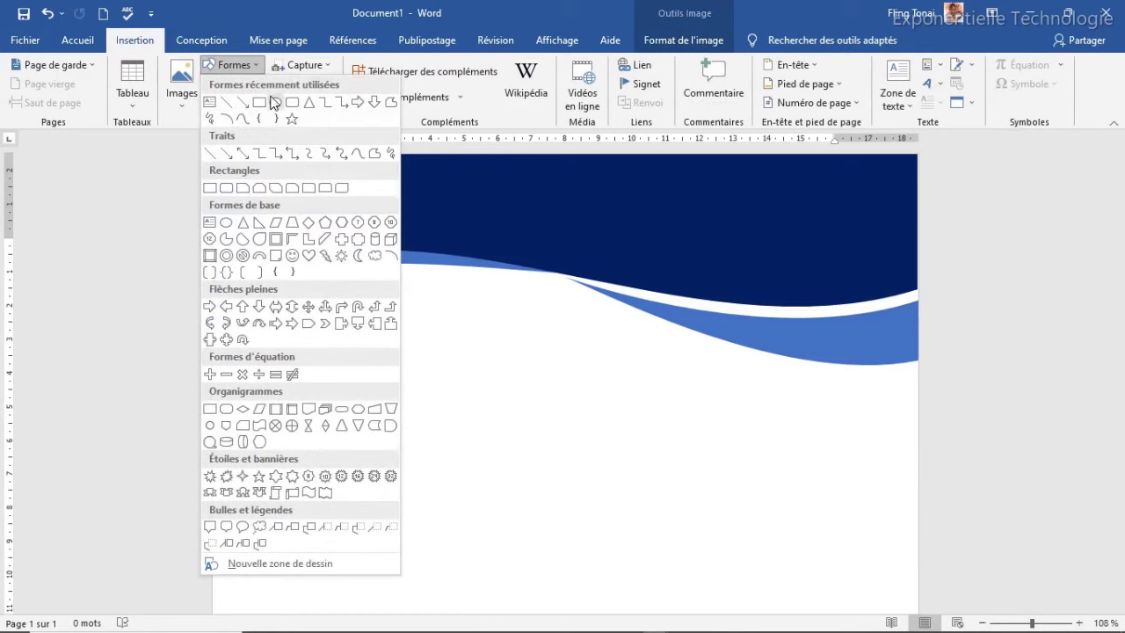
{"action": "left_click", "coordinate": [210, 101]}
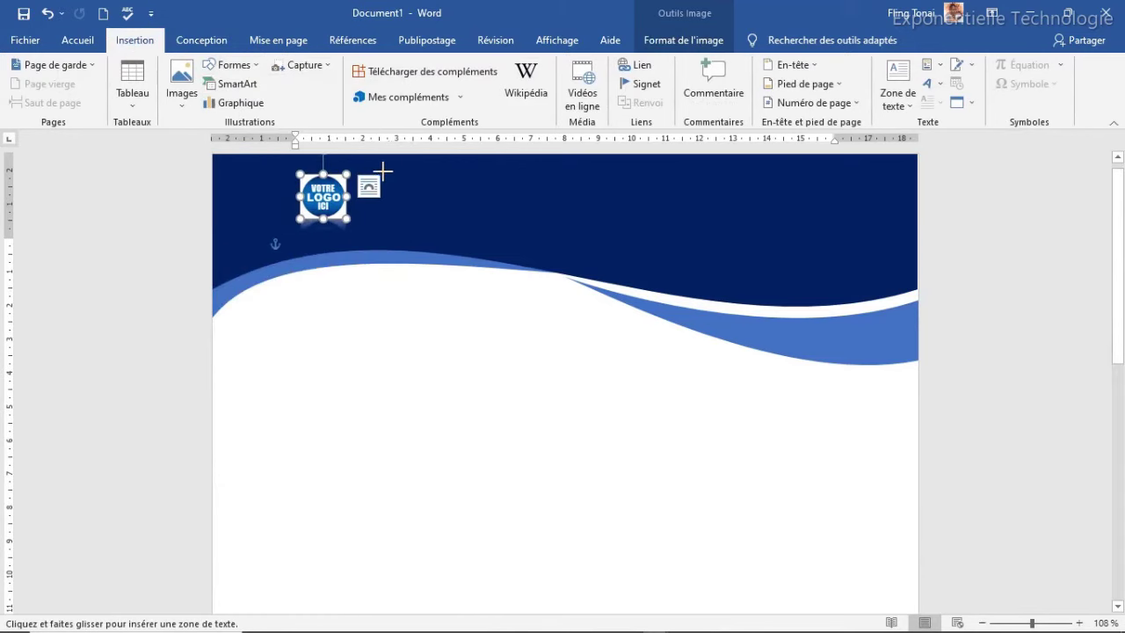
{"action": "left_click_drag", "start_coordinate": [378, 167], "coordinate": [565, 206]}
{"action": "type", "text": "COMPANY NAME"}
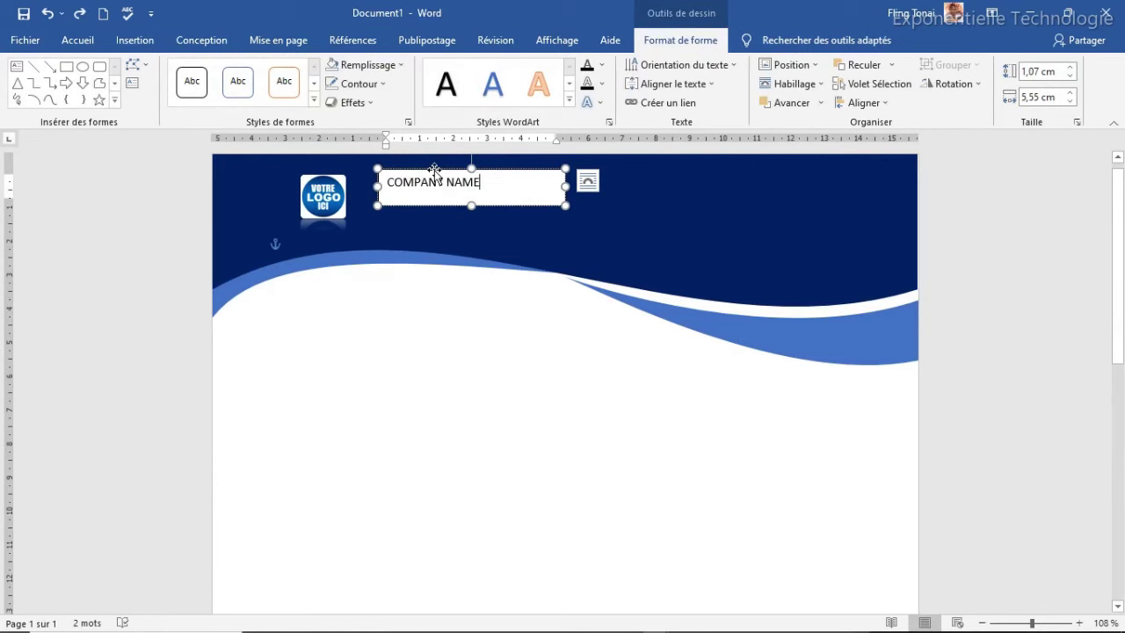
{"action": "left_click", "coordinate": [356, 84]}
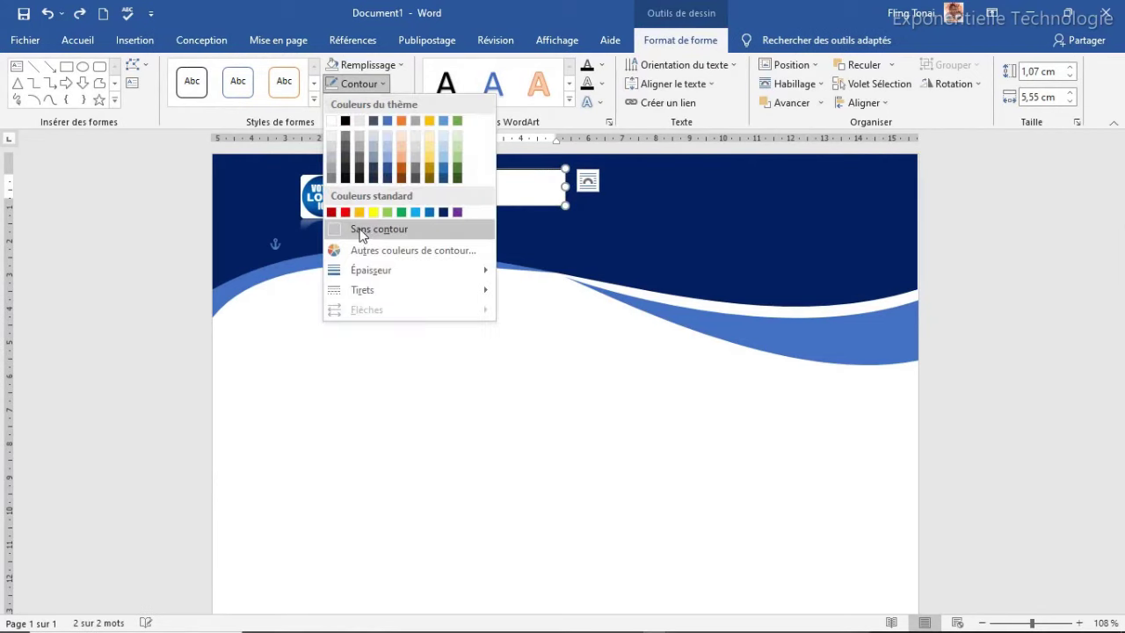
{"action": "left_click", "coordinate": [361, 230]}
{"action": "left_click", "coordinate": [367, 65]}
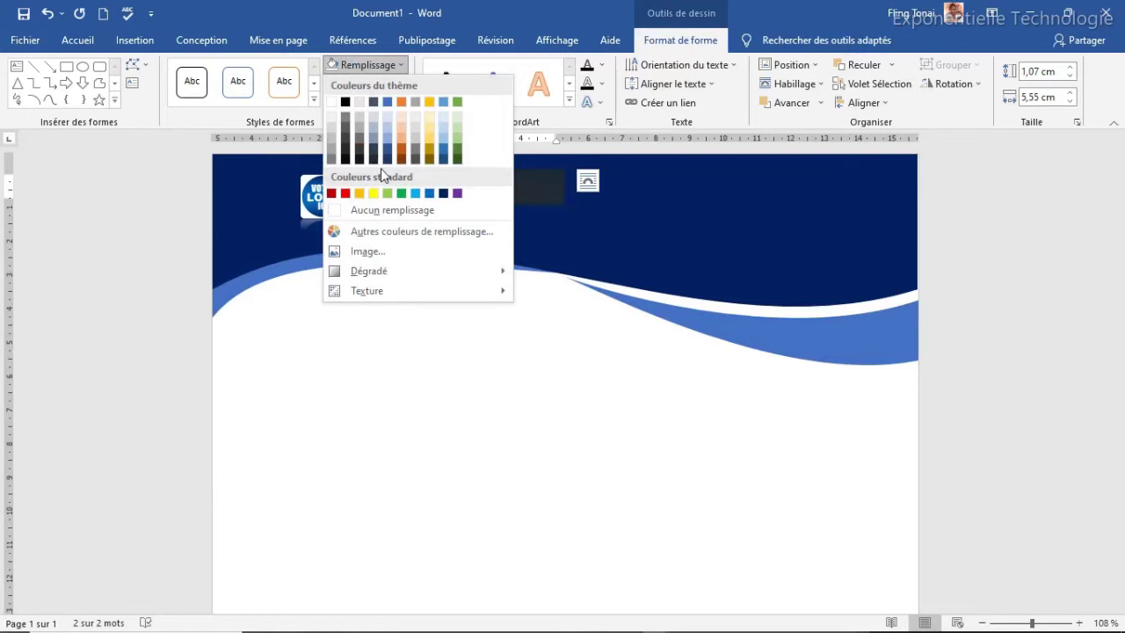
{"action": "left_click", "coordinate": [374, 210]}
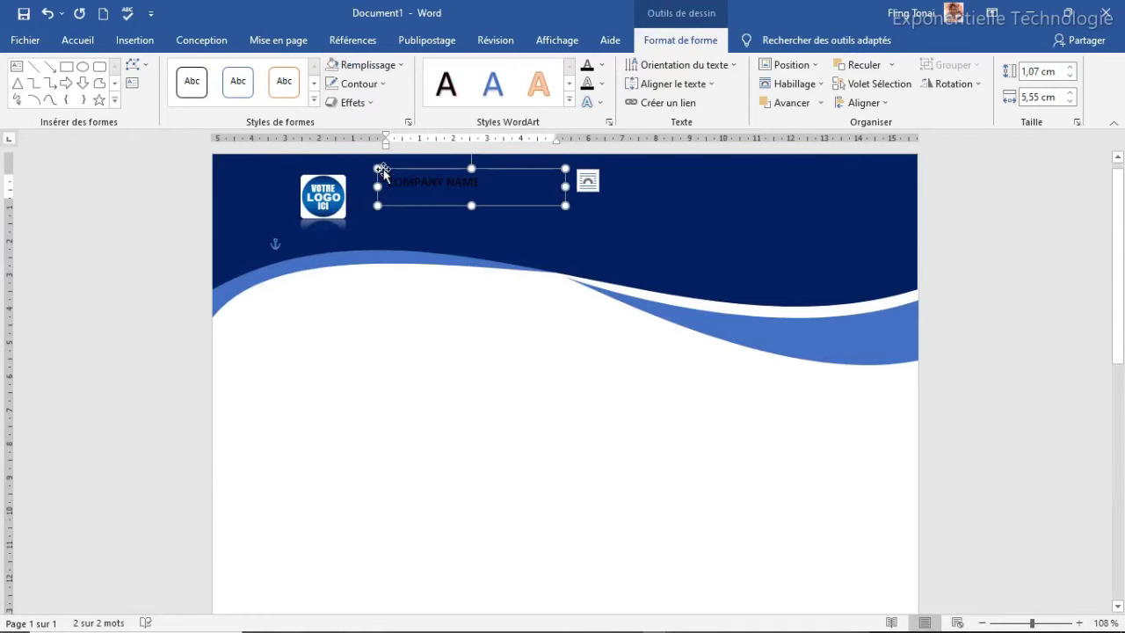
Format COMPANY NAME in white Comic Sans MS 18 pt, widen the box, and shift it toward the logo.
{"action": "left_click", "coordinate": [87, 41]}
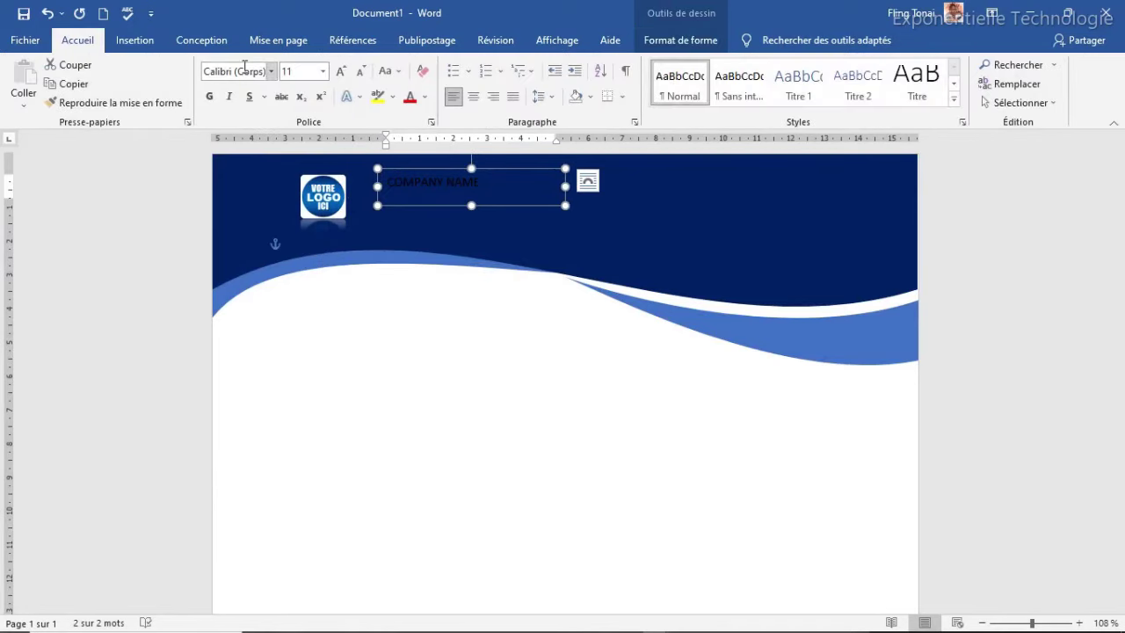
{"action": "left_click", "coordinate": [271, 71]}
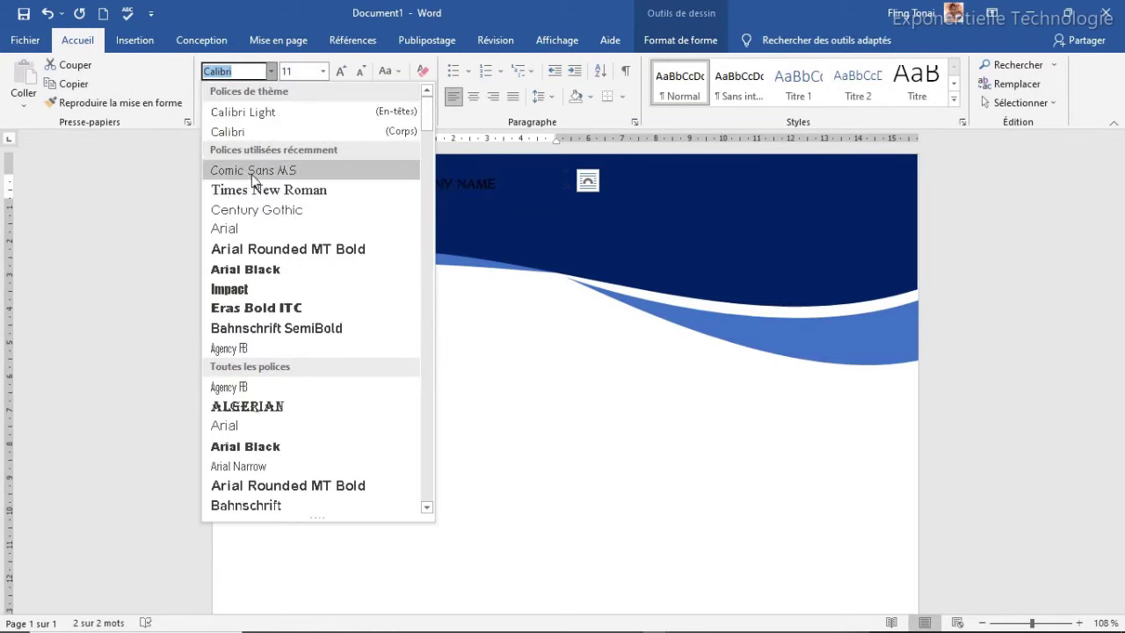
{"action": "left_click", "coordinate": [250, 174]}
{"action": "left_click", "coordinate": [341, 71]}
{"action": "left_click", "coordinate": [341, 71]}
{"action": "left_click", "coordinate": [341, 71]}
{"action": "left_click", "coordinate": [341, 71]}
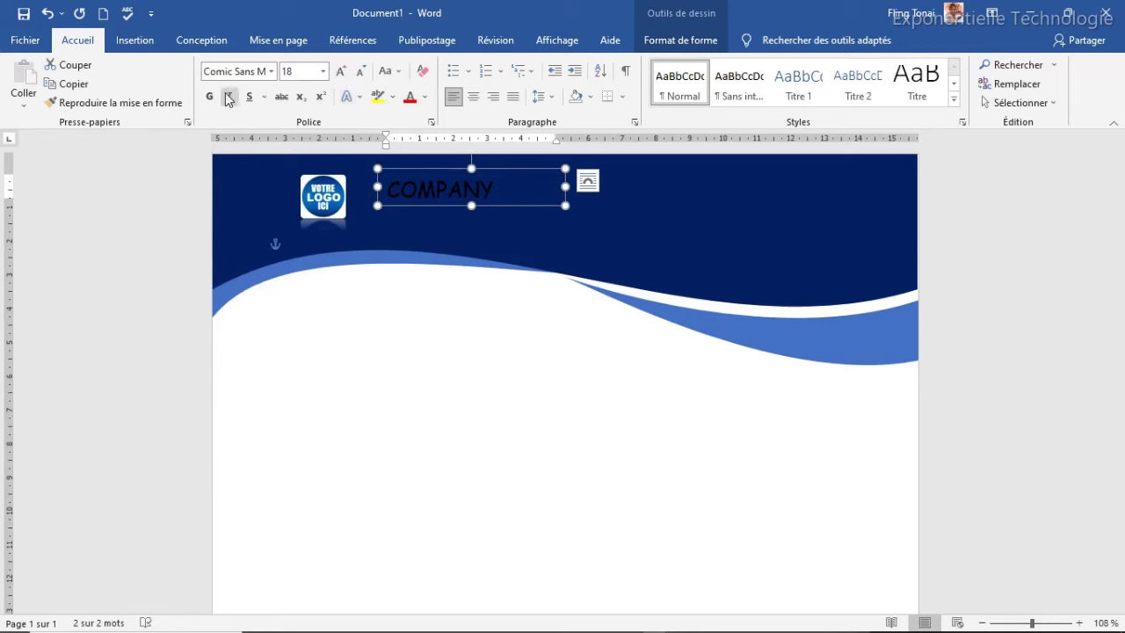
{"action": "left_click", "coordinate": [425, 97]}
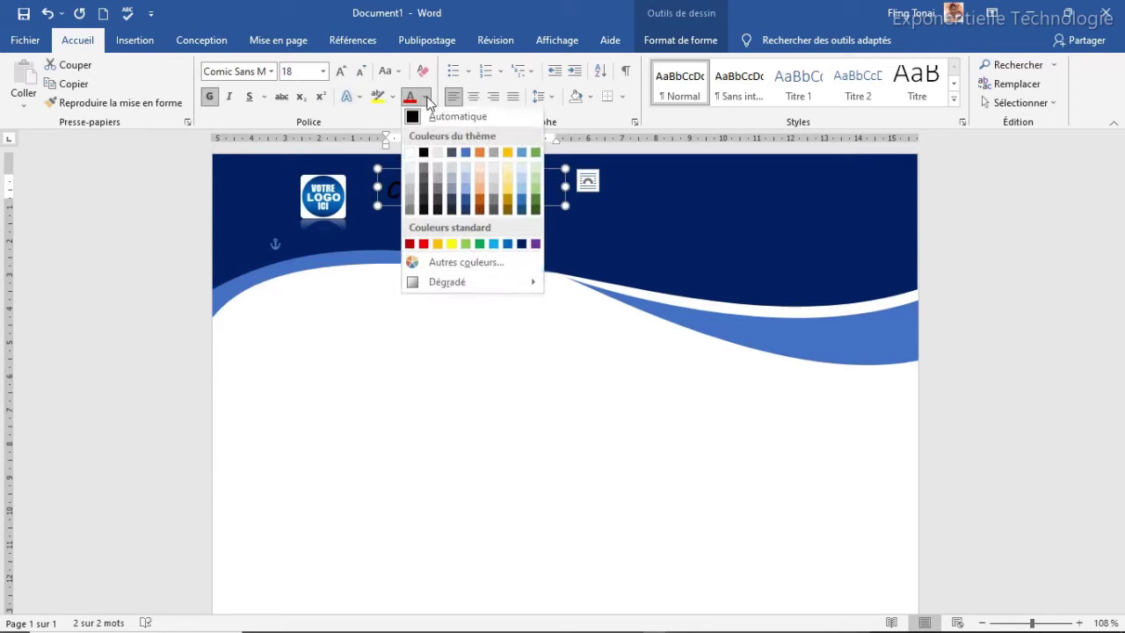
{"action": "left_click", "coordinate": [409, 153]}
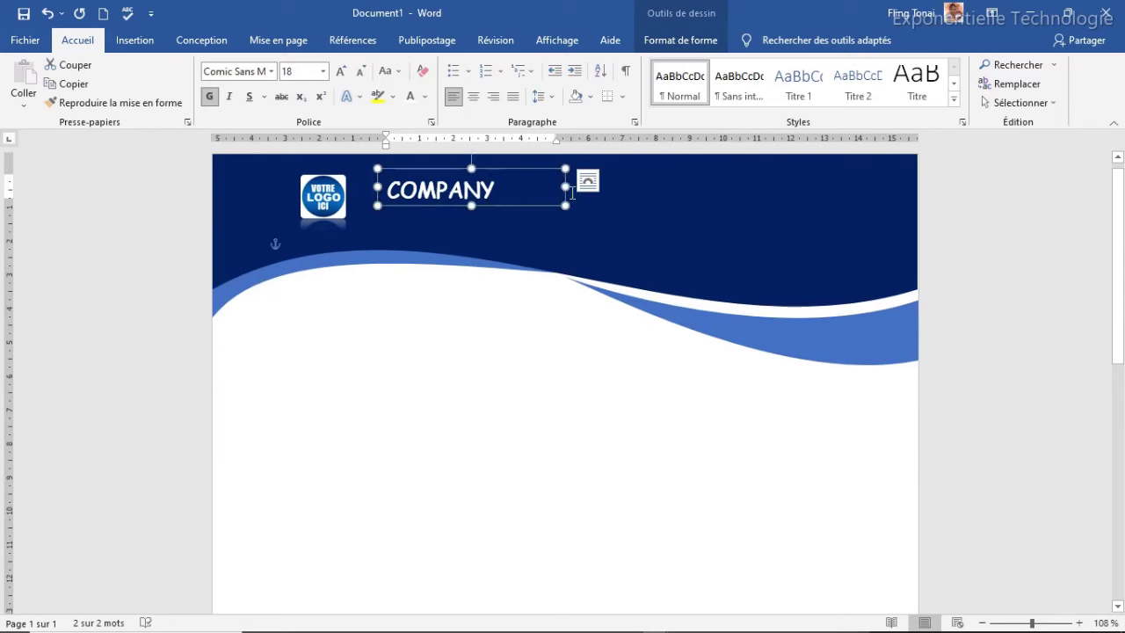
{"action": "mouse_move", "coordinate": [567, 187]}
{"action": "left_mouse_down"}
{"action": "mouse_move", "coordinate": [595, 188]}
{"action": "mouse_move", "coordinate": [586, 188]}
{"action": "left_mouse_up"}
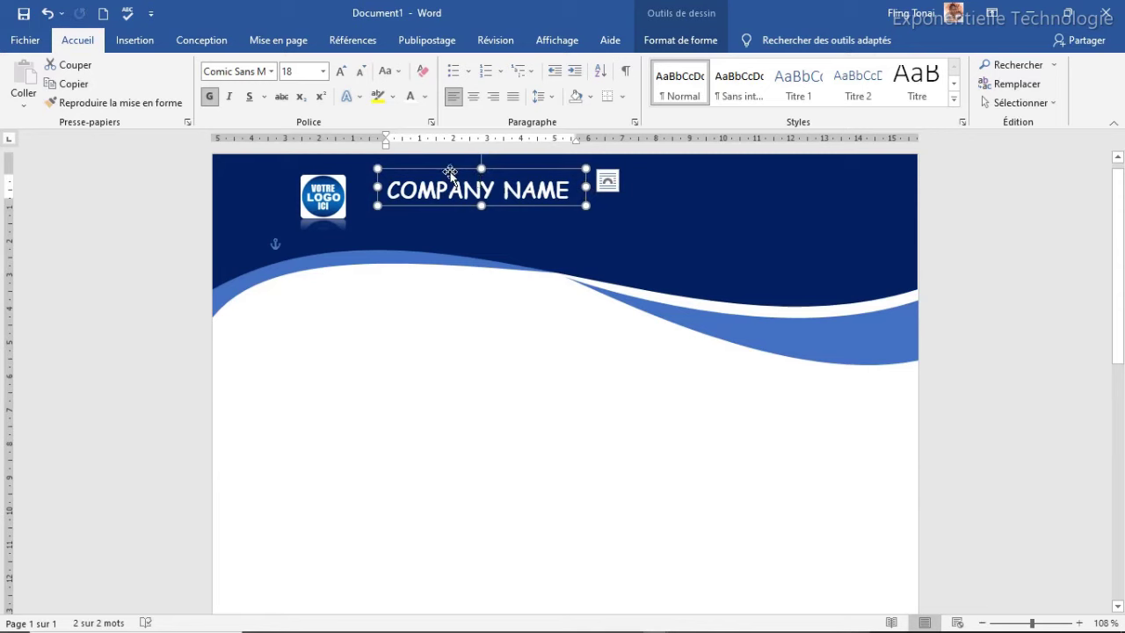
{"action": "left_click_drag", "start_coordinate": [448, 170], "coordinate": [426, 170]}
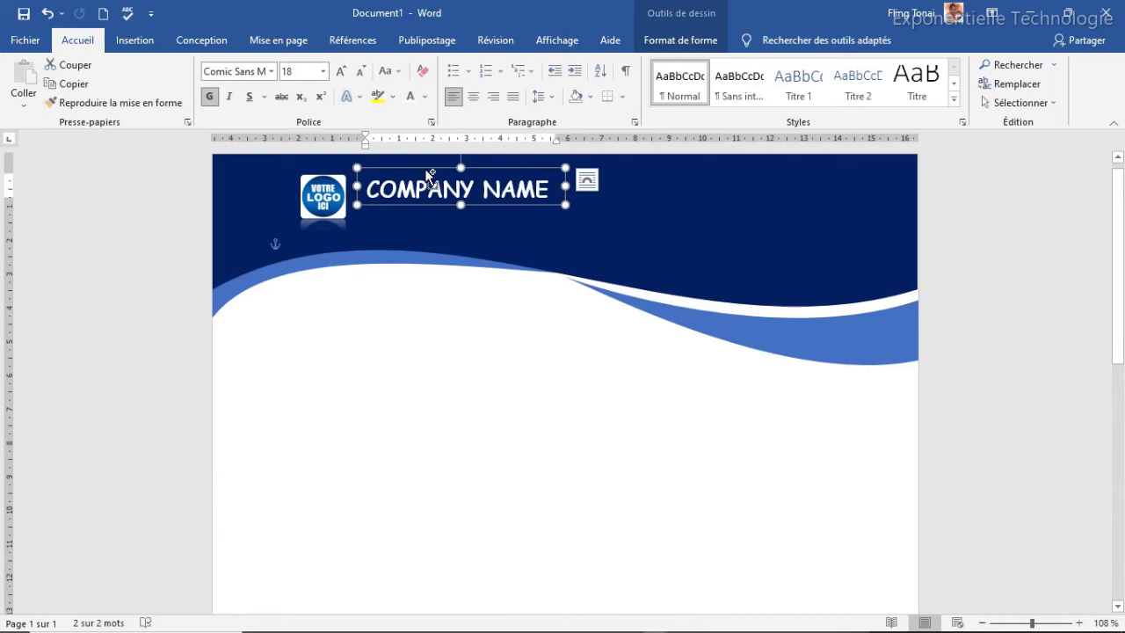
Duplicate the name box below it, retype it as YOUR SLOGAN in 14 pt non-bold, and narrow it.
{"action": "key", "text": "ctrl+d"}
{"action": "left_click_drag", "start_coordinate": [446, 183], "coordinate": [433, 191]}
{"action": "triple_click", "coordinate": [475, 221]}
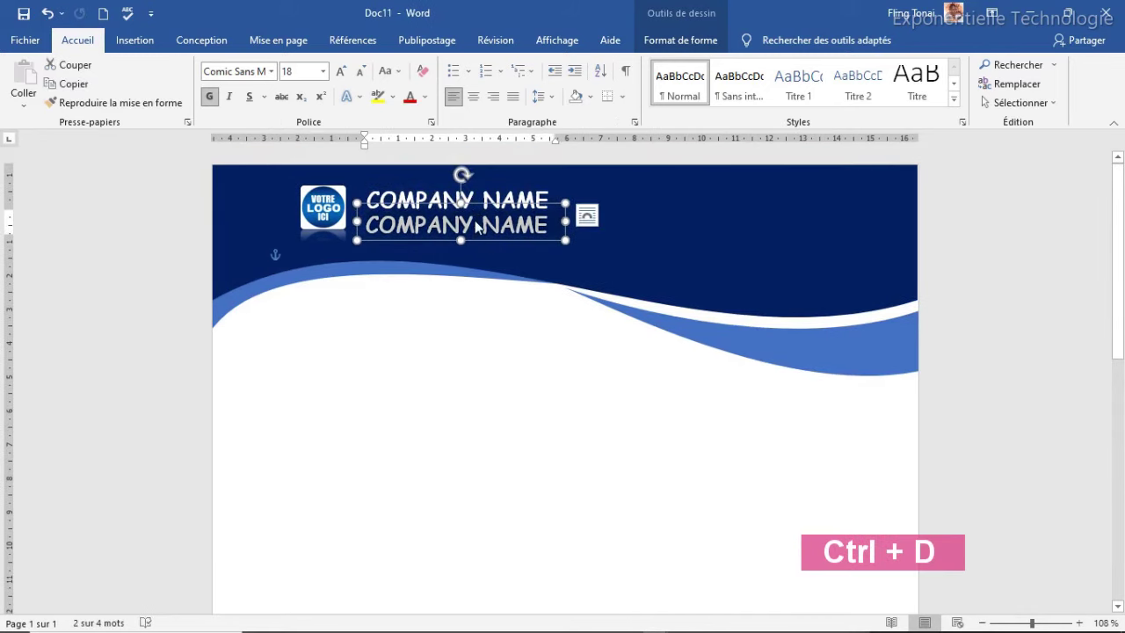
{"action": "type", "text": "YOUR SLOGAN"}
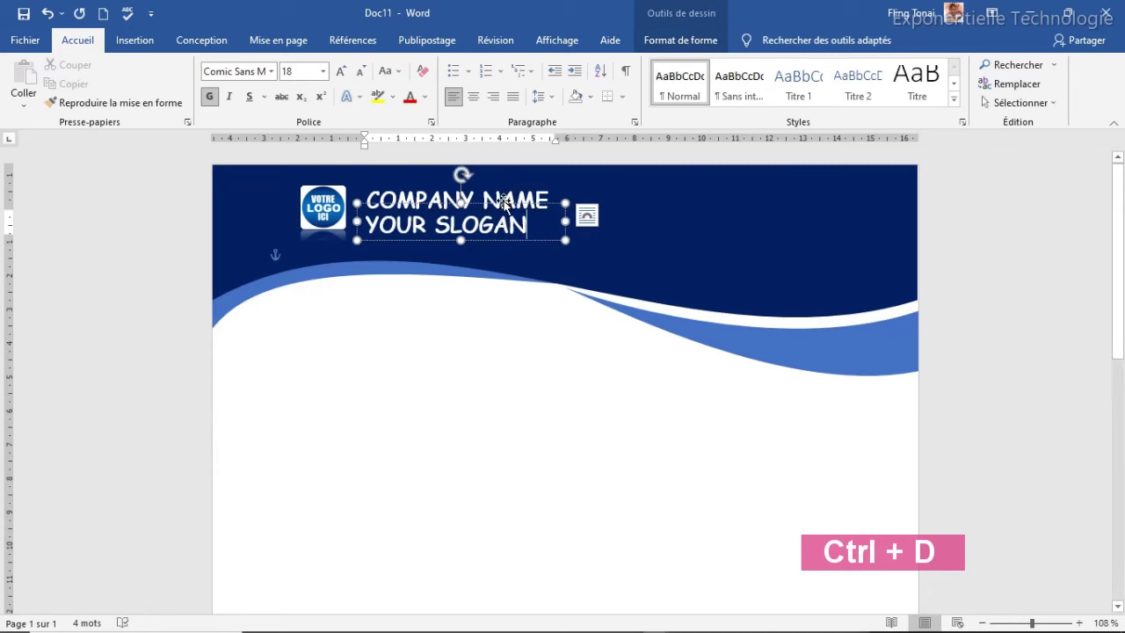
{"action": "triple_click", "coordinate": [509, 220]}
{"action": "left_click", "coordinate": [296, 71]}
{"action": "type", "text": "14"}
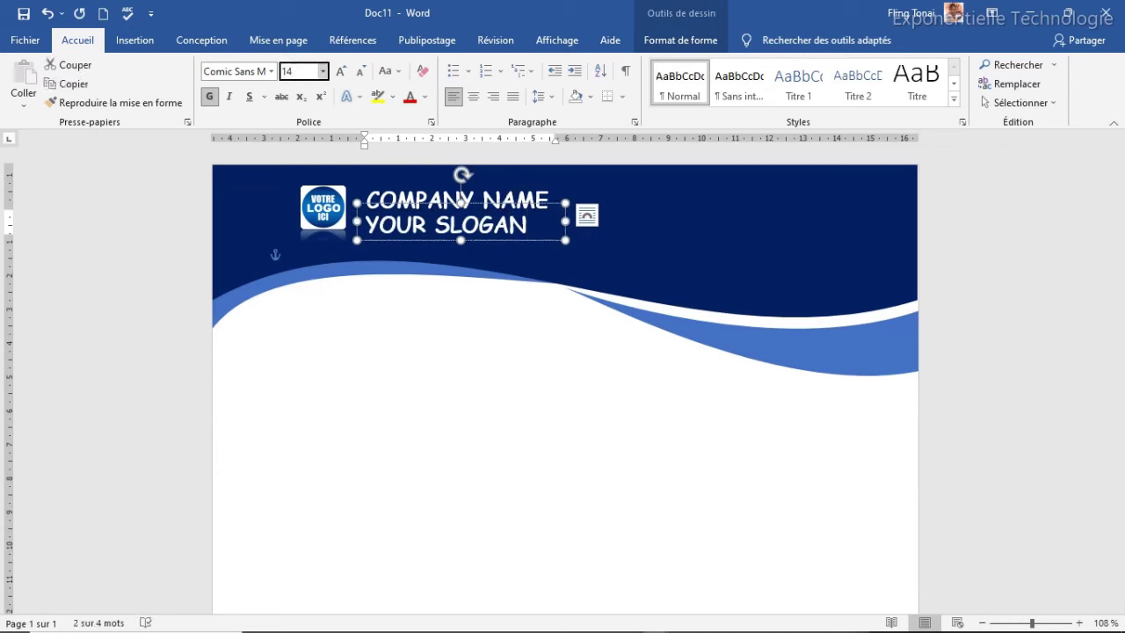
{"action": "key", "text": "Return"}
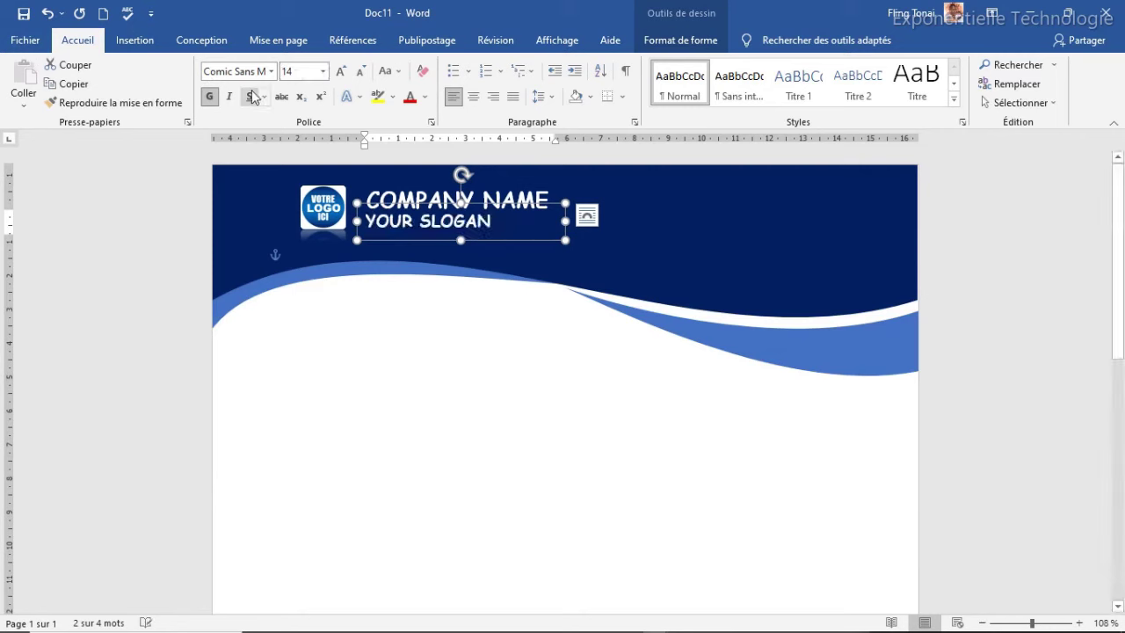
{"action": "left_click", "coordinate": [212, 94]}
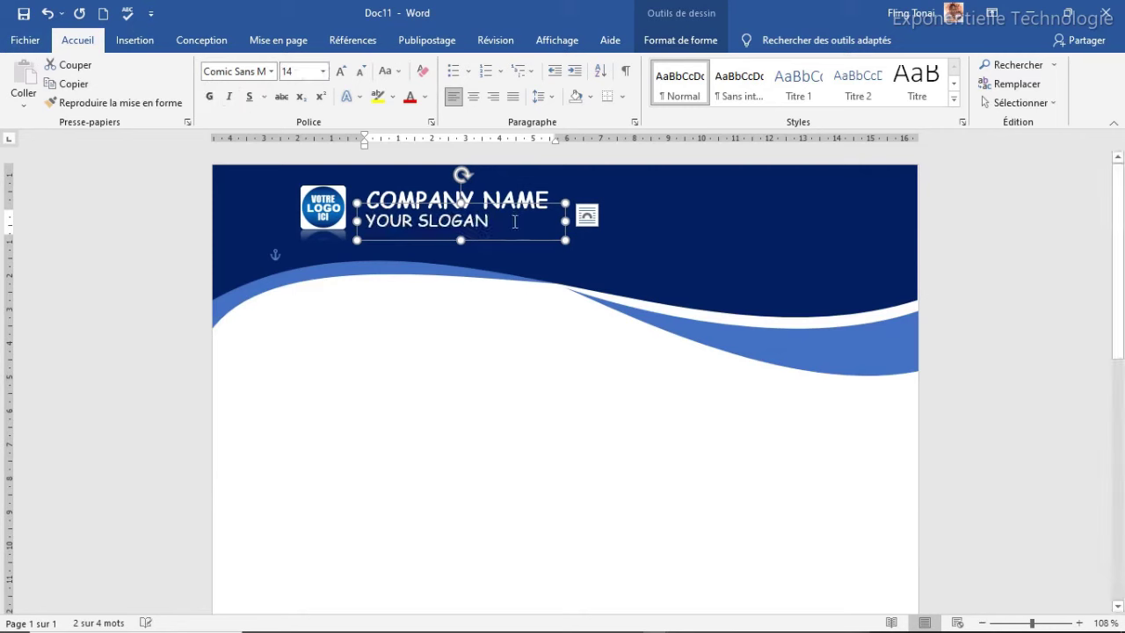
{"action": "left_click_drag", "start_coordinate": [566, 220], "coordinate": [510, 221]}
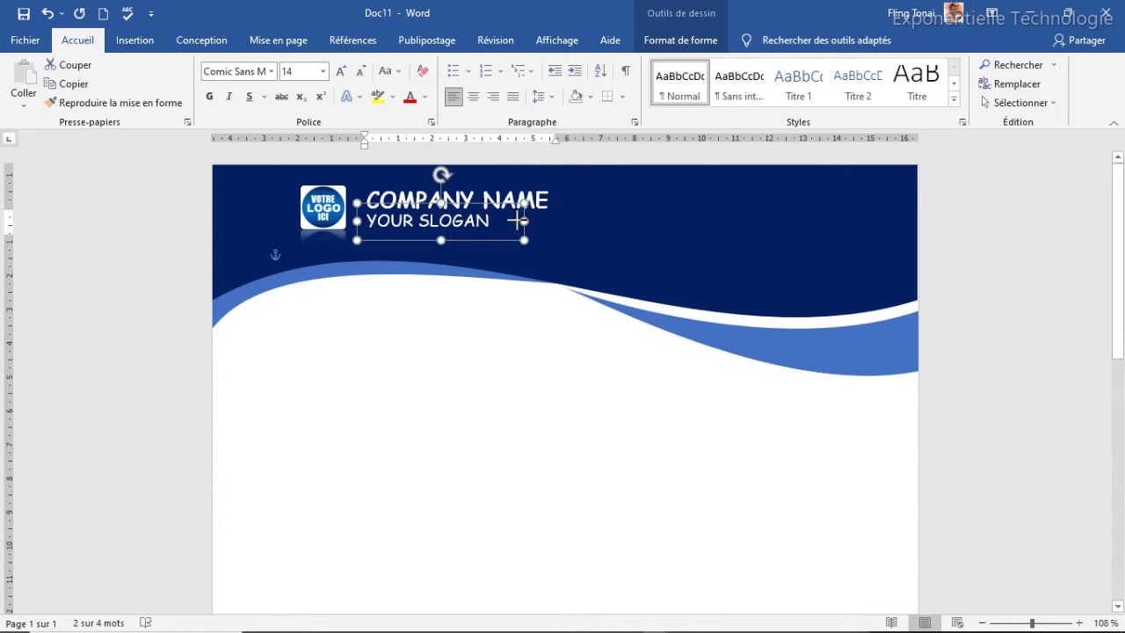
Duplicate the slogan box to the header's upper right and paste the address block into it.
{"action": "left_click", "coordinate": [449, 313]}
{"action": "left_click", "coordinate": [453, 218]}
{"action": "left_click", "coordinate": [466, 204]}
{"action": "key", "text": "ctrl+d"}
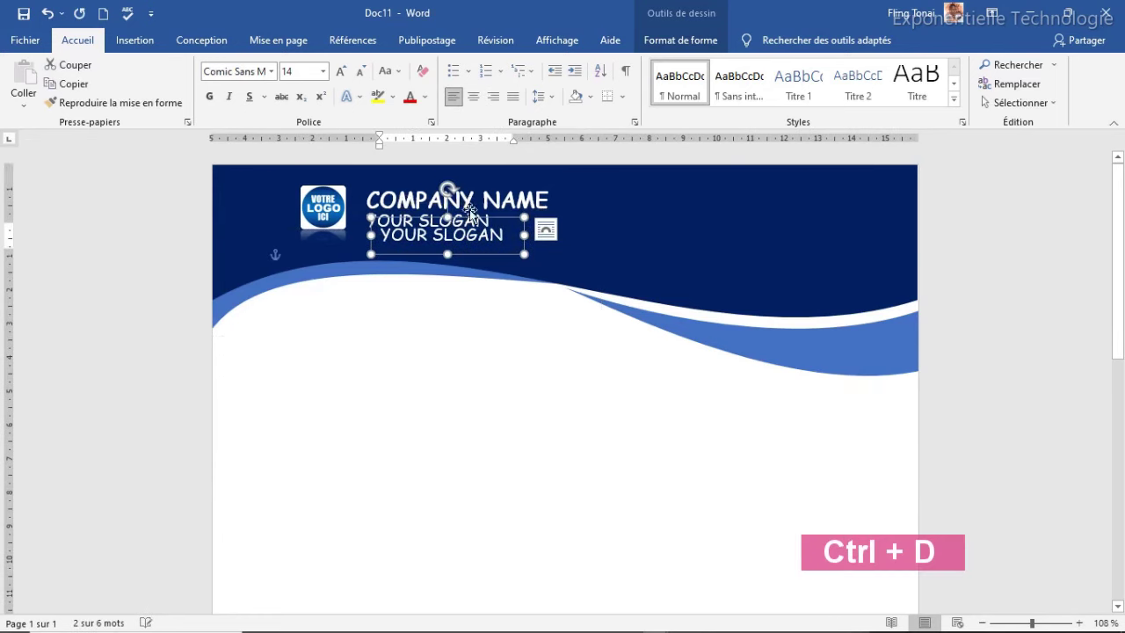
{"action": "mouse_move", "coordinate": [496, 219]}
{"action": "left_mouse_down"}
{"action": "mouse_move", "coordinate": [839, 182]}
{"action": "mouse_move", "coordinate": [905, 281]}
{"action": "left_mouse_up"}
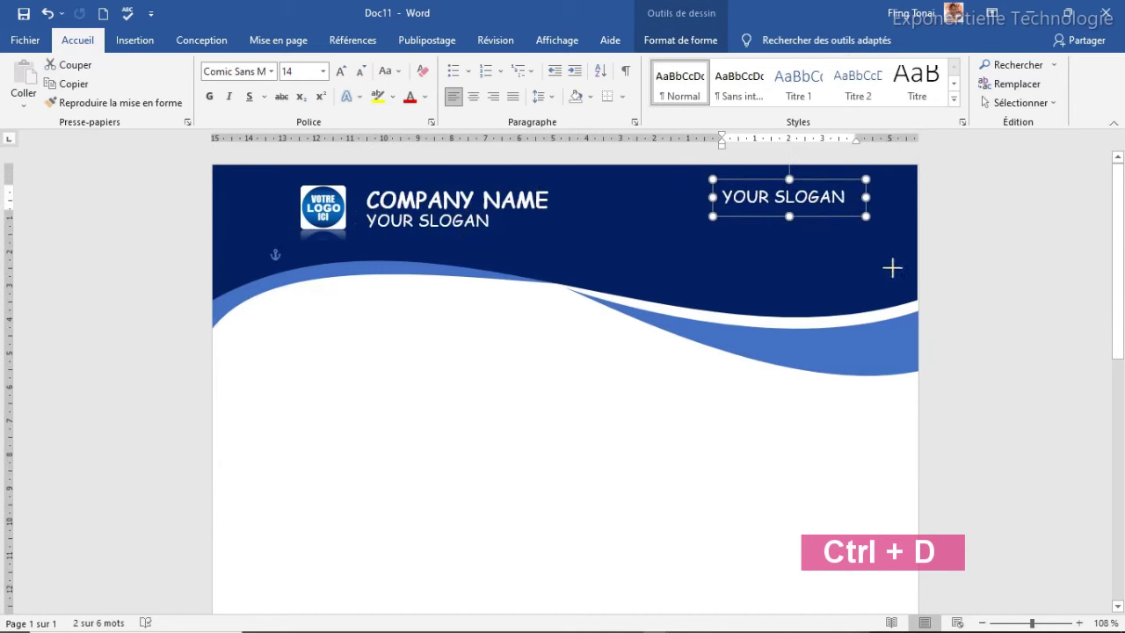
{"action": "left_click", "coordinate": [856, 197]}
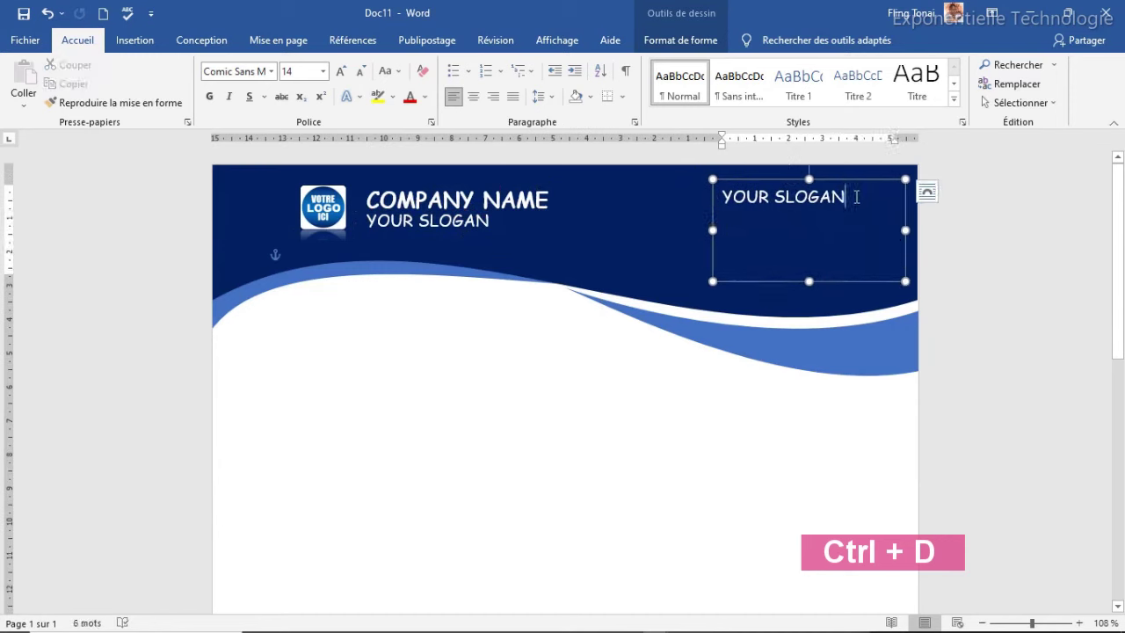
{"action": "triple_click", "coordinate": [820, 249]}
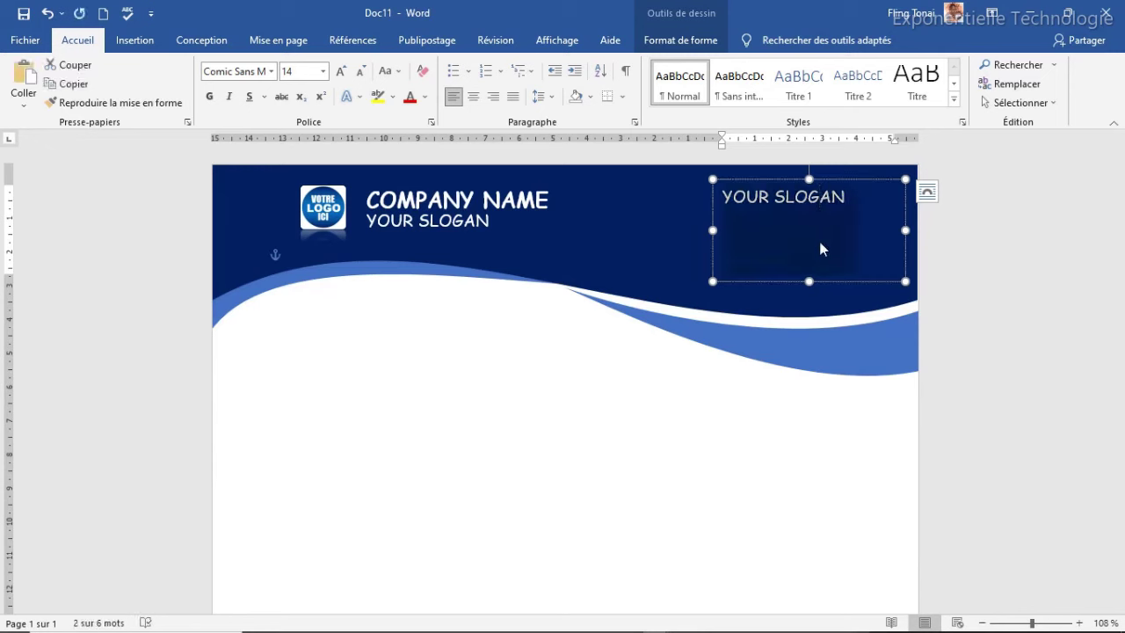
{"action": "key", "text": "ctrl+v"}
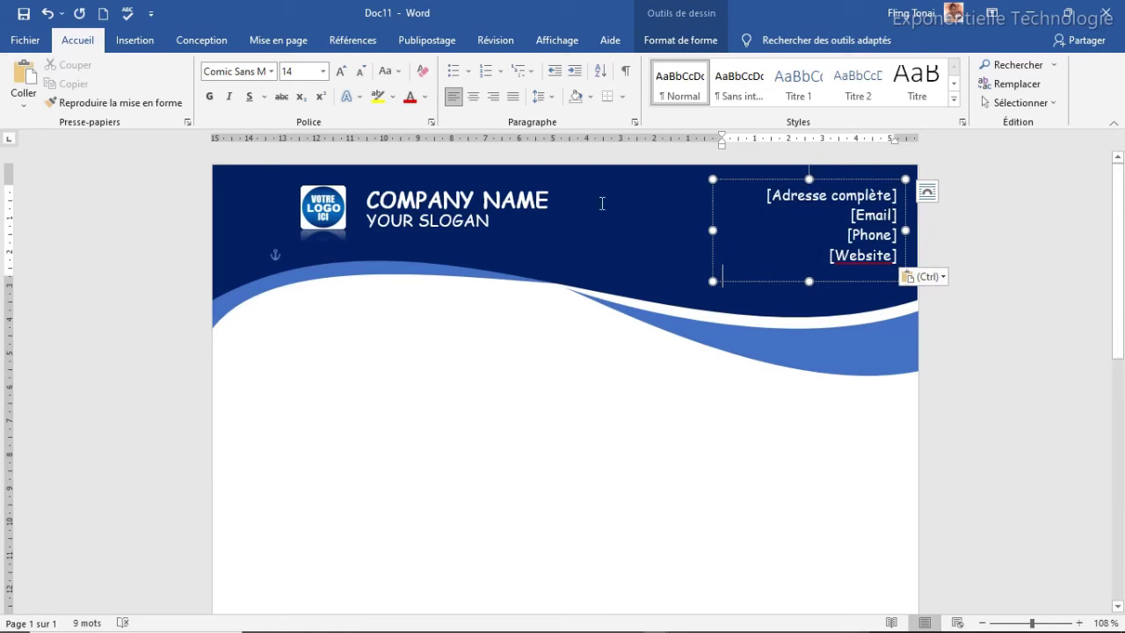
Right-align the contact lines for address, email, phone and website.
{"action": "key", "text": "Escape"}
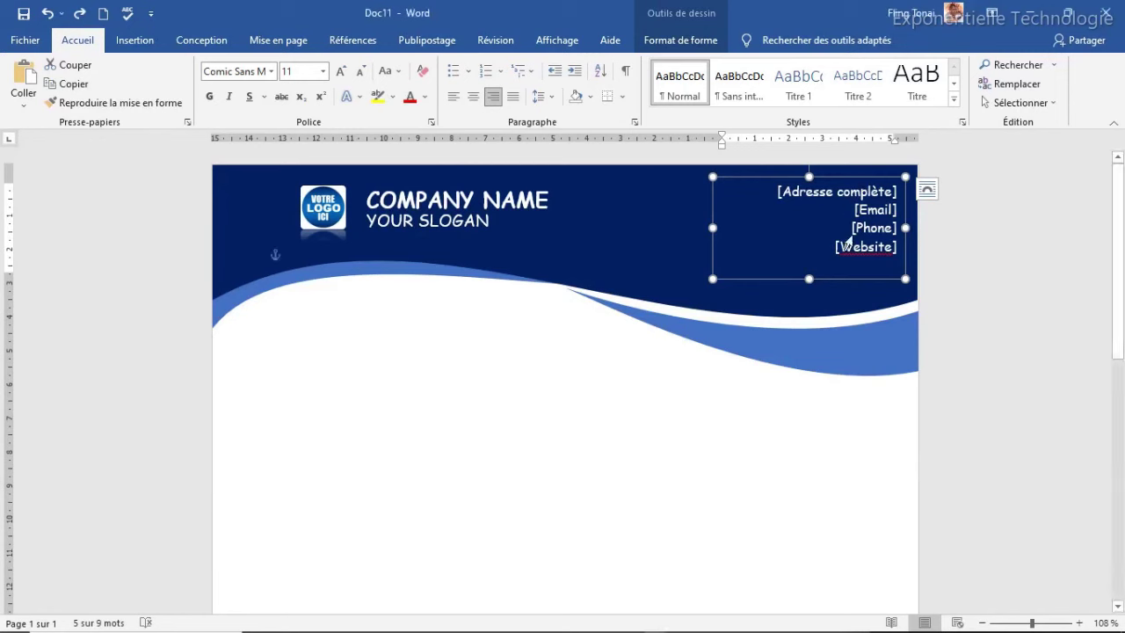
{"action": "left_click", "coordinate": [453, 96]}
{"action": "left_click", "coordinate": [474, 97]}
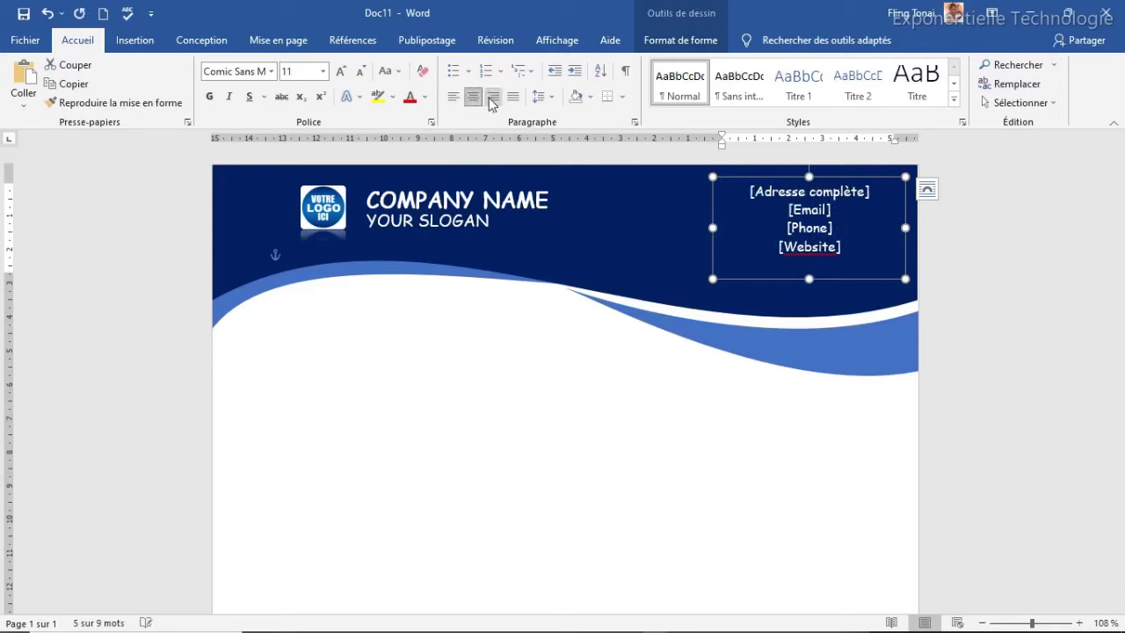
{"action": "left_click", "coordinate": [493, 97]}
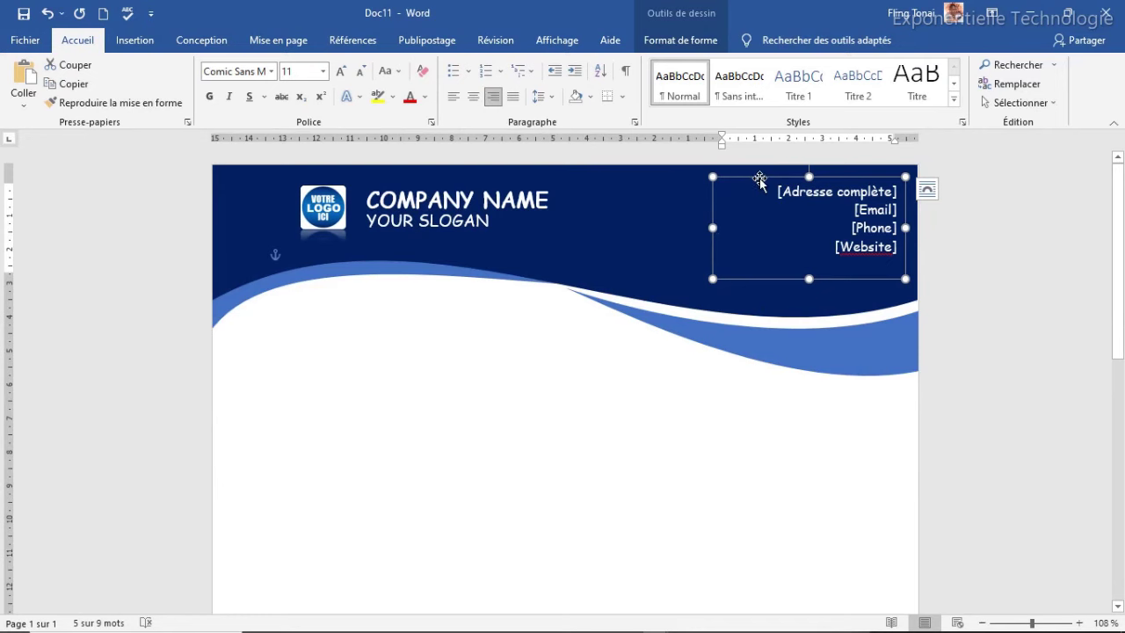
{"action": "left_click", "coordinate": [545, 413]}
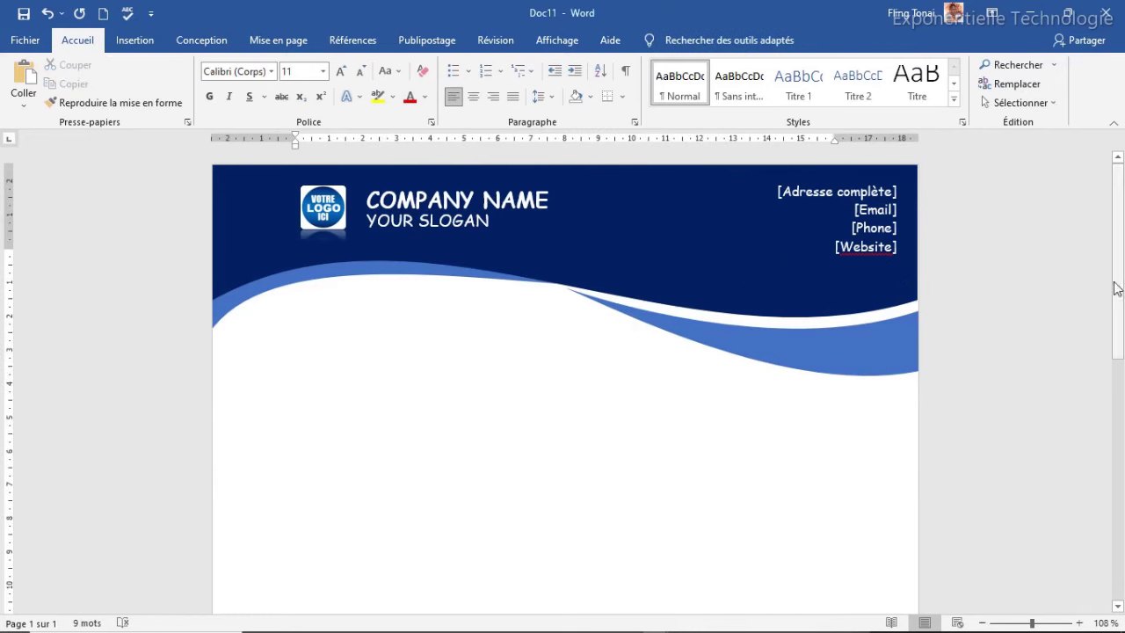
{"action": "scroll", "coordinate": [1122, 276], "scroll_direction": "down", "scroll_amount": 2}
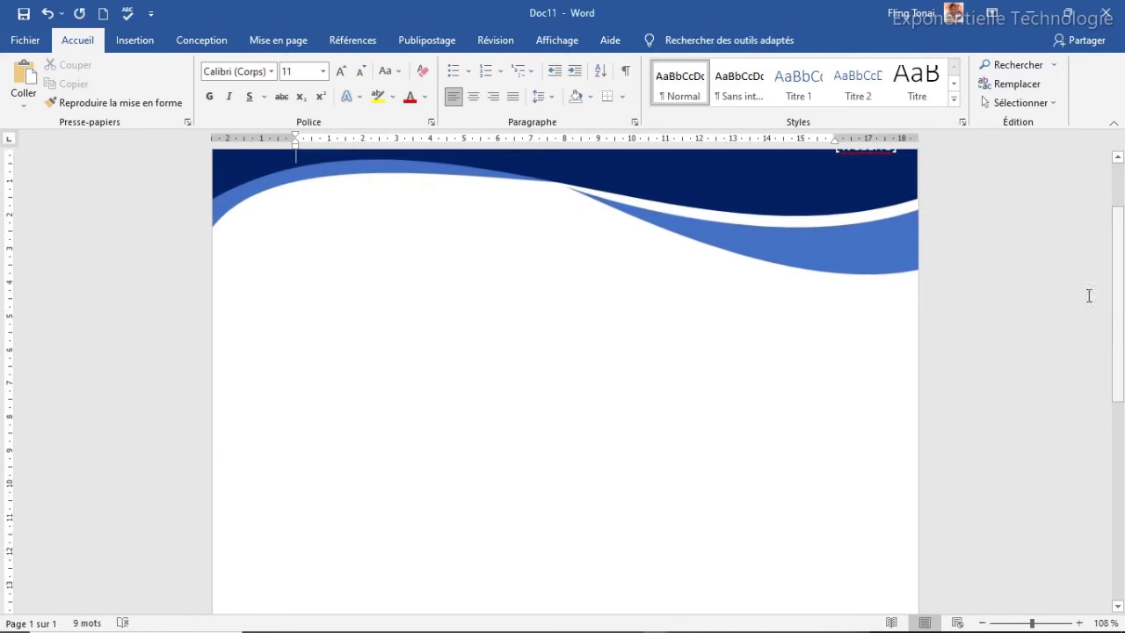
Draw a large text box below the wavy header and make it taller.
{"action": "left_click", "coordinate": [128, 41]}
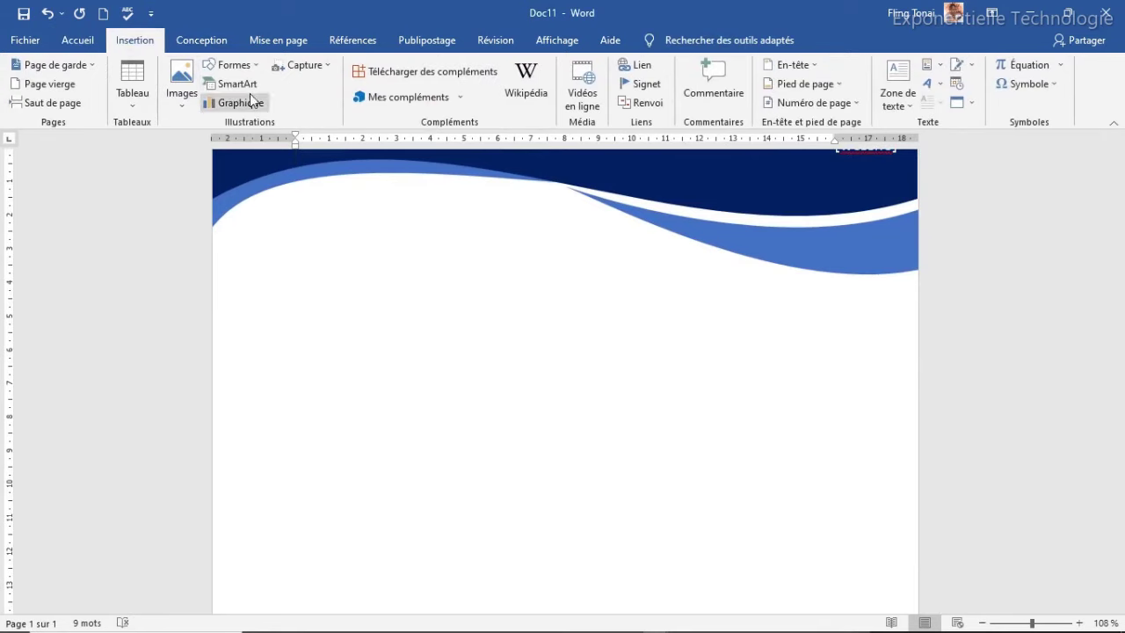
{"action": "left_click", "coordinate": [224, 65]}
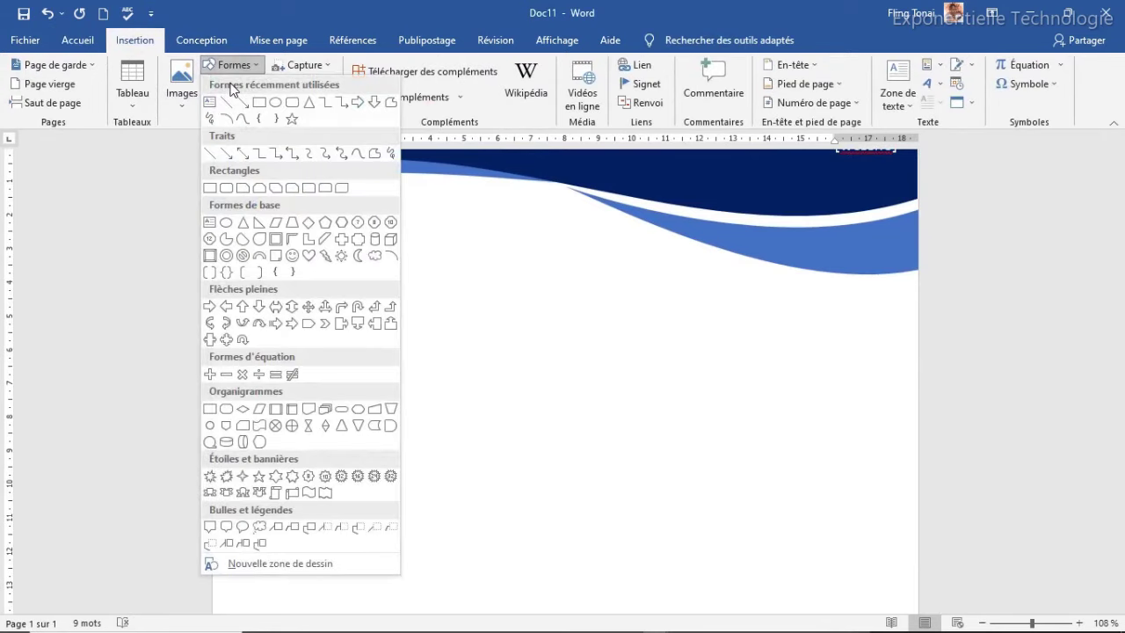
{"action": "left_click", "coordinate": [213, 103]}
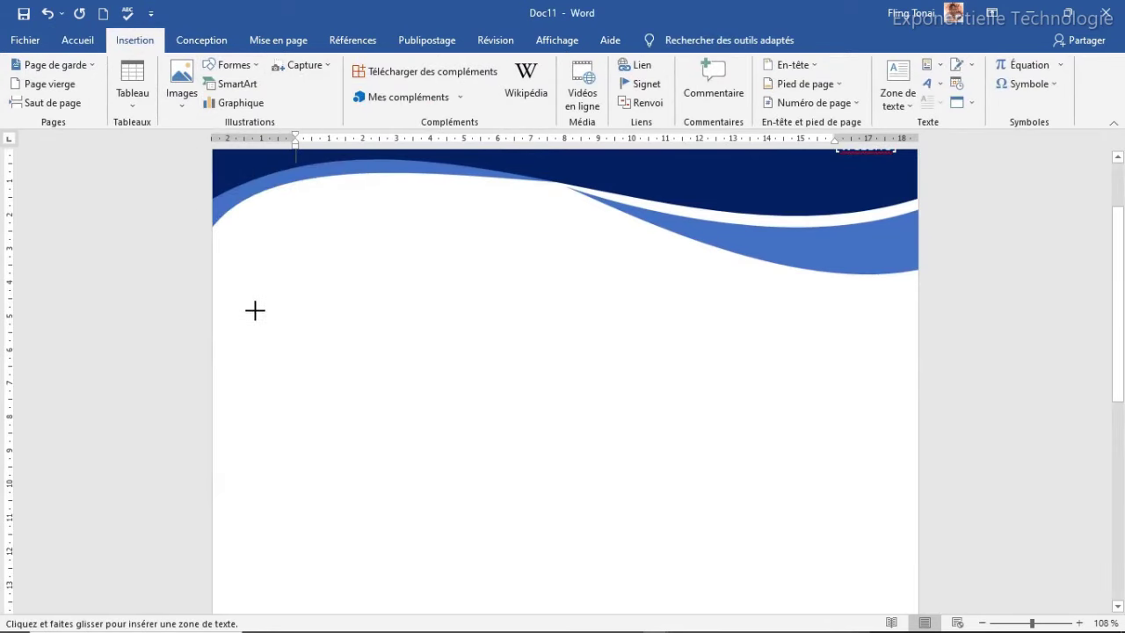
{"action": "mouse_move", "coordinate": [261, 308]}
{"action": "left_mouse_down"}
{"action": "mouse_move", "coordinate": [891, 622]}
{"action": "mouse_move", "coordinate": [843, 626]}
{"action": "mouse_move", "coordinate": [849, 616]}
{"action": "left_mouse_up"}
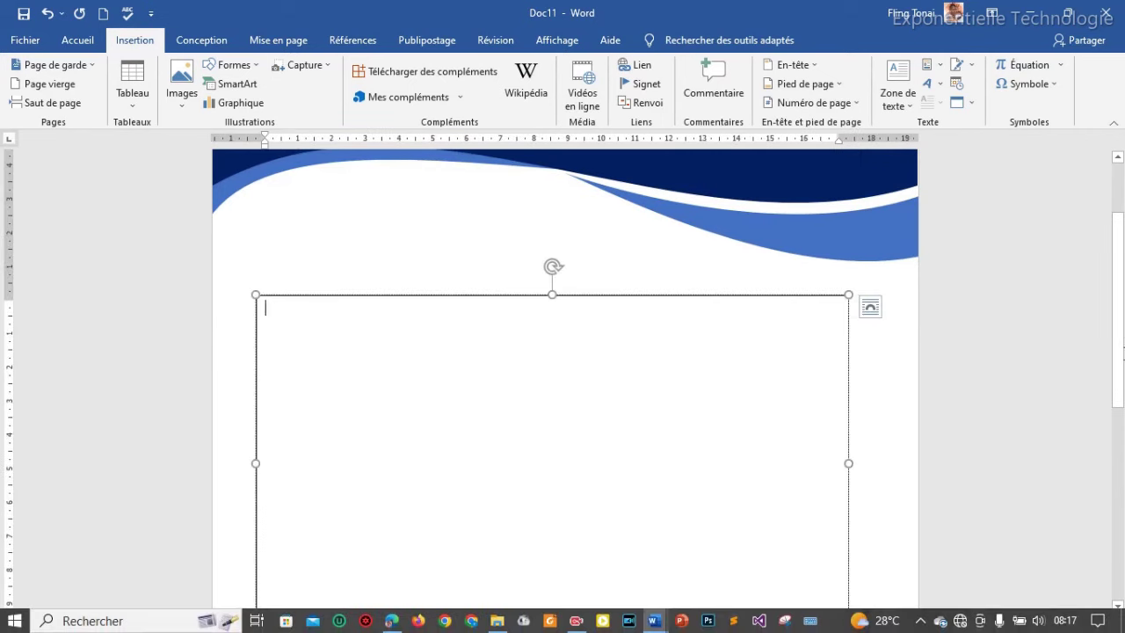
{"action": "scroll", "coordinate": [1124, 425], "scroll_direction": "down", "scroll_amount": 3}
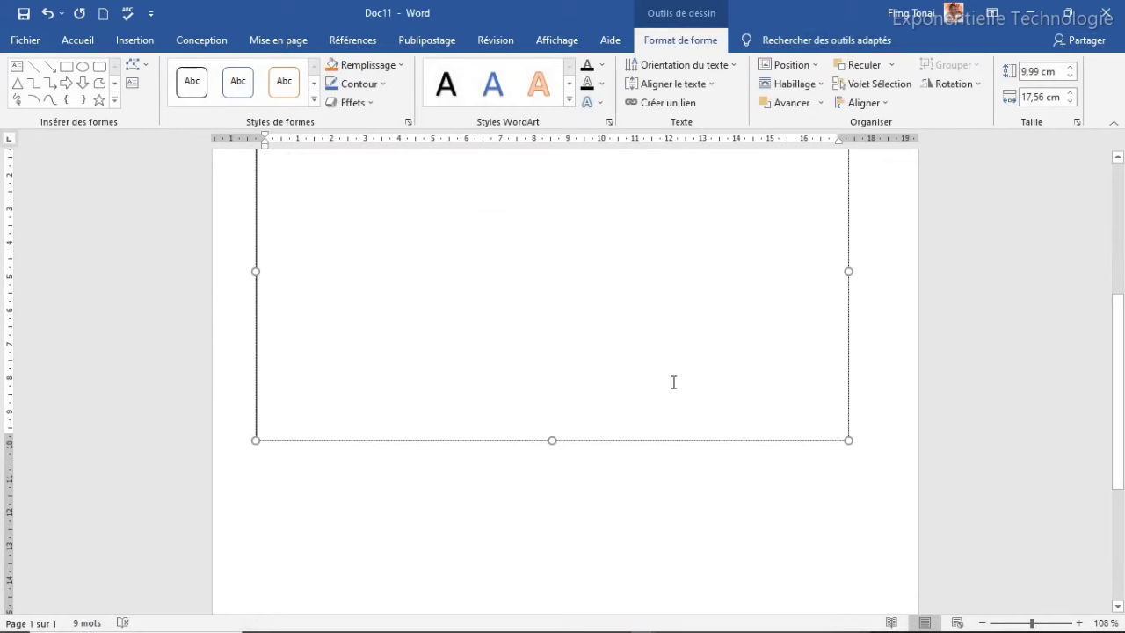
{"action": "left_click_drag", "start_coordinate": [552, 441], "coordinate": [583, 595]}
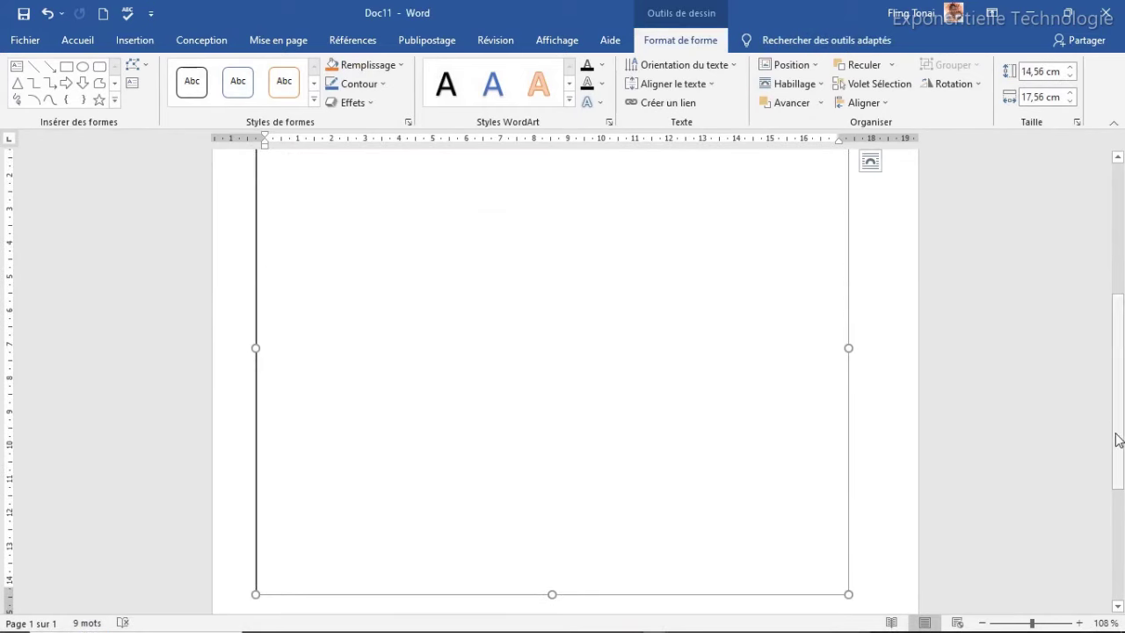
{"action": "left_click_drag", "start_coordinate": [1118, 436], "coordinate": [1118, 511]}
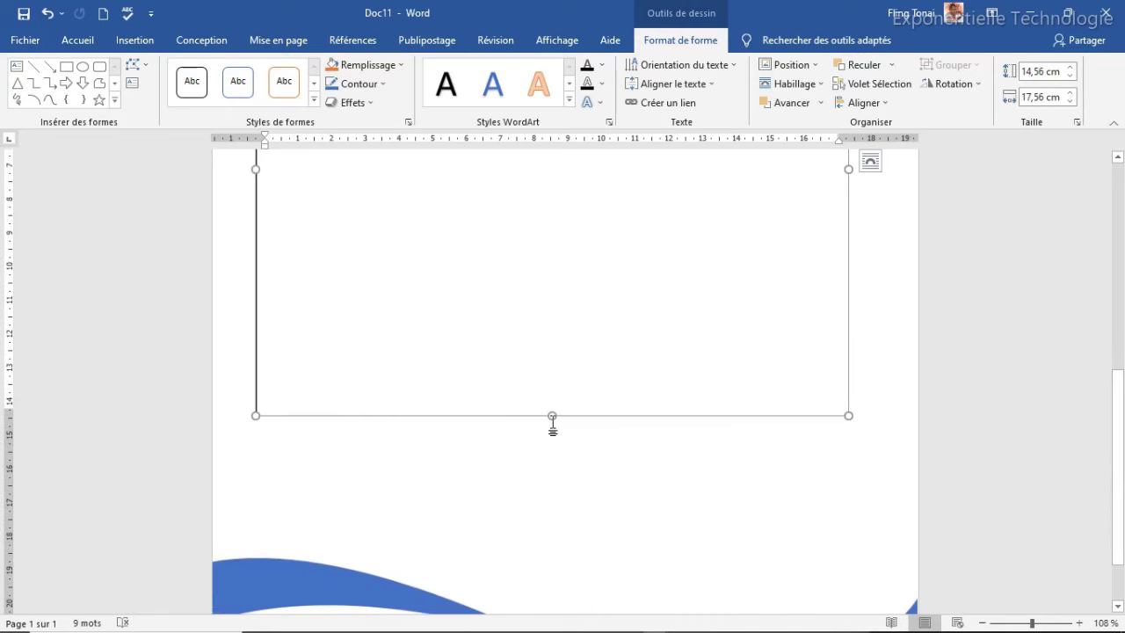
{"action": "left_click_drag", "start_coordinate": [552, 418], "coordinate": [554, 490]}
{"action": "scroll", "coordinate": [555, 492], "scroll_direction": "up", "scroll_amount": 3}
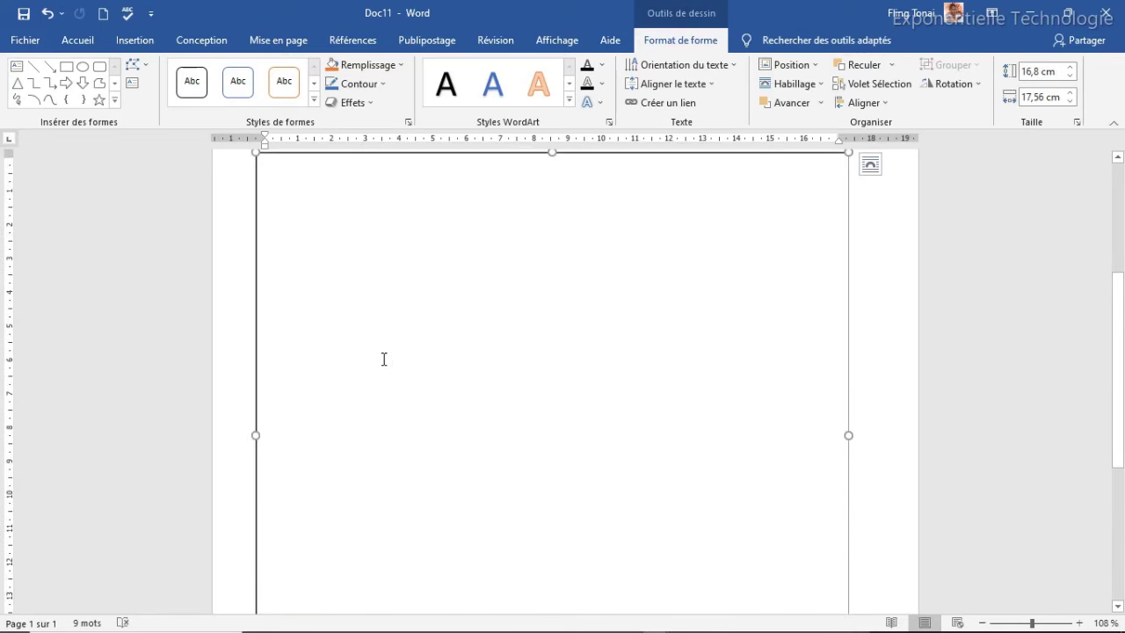
Narrow the box from both sides to 16,41 cm wide.
{"action": "left_click_drag", "start_coordinate": [253, 434], "coordinate": [289, 434]}
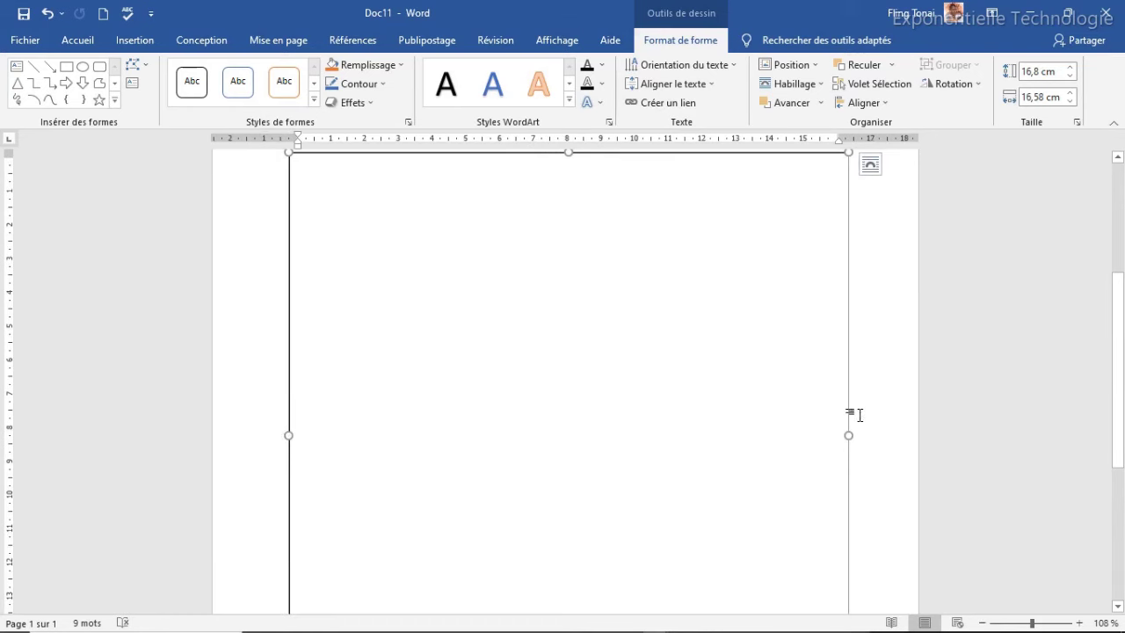
{"action": "left_click_drag", "start_coordinate": [842, 437], "coordinate": [843, 435]}
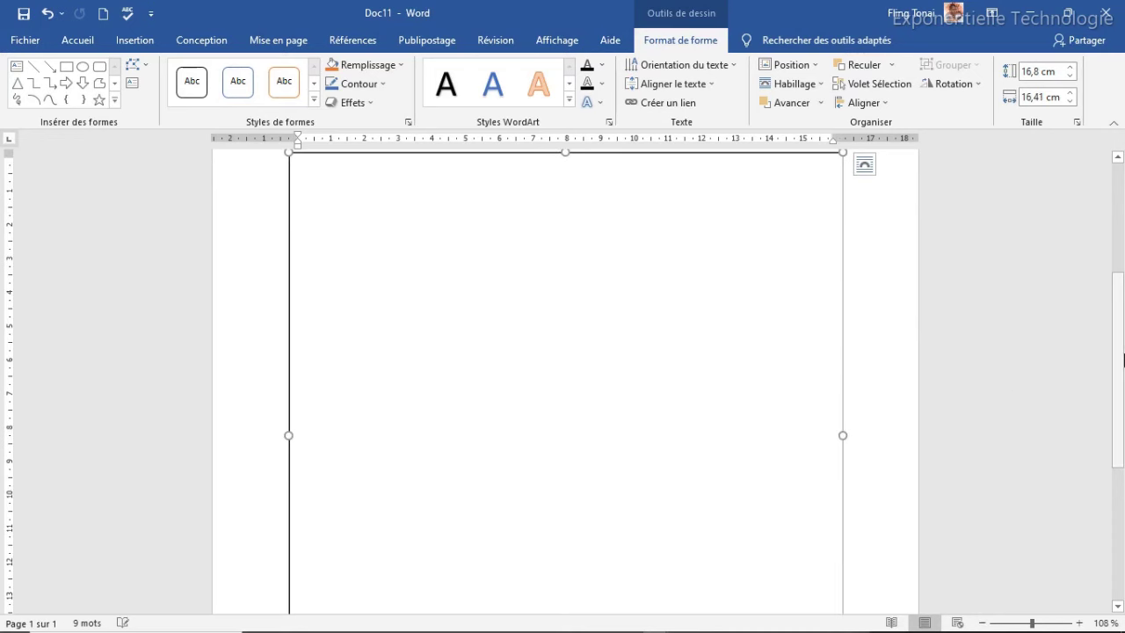
{"action": "left_click_drag", "start_coordinate": [1123, 365], "coordinate": [1123, 299]}
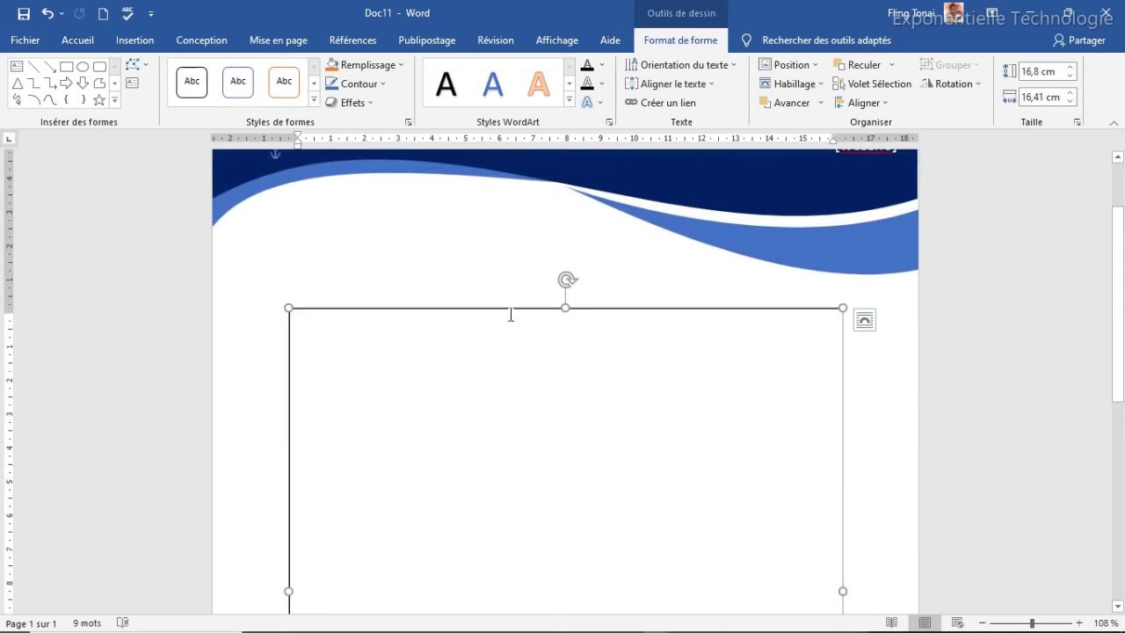
Give the large box Sans contour outline and Aucun remplissage fill.
{"action": "left_click", "coordinate": [370, 85]}
{"action": "left_click", "coordinate": [354, 230]}
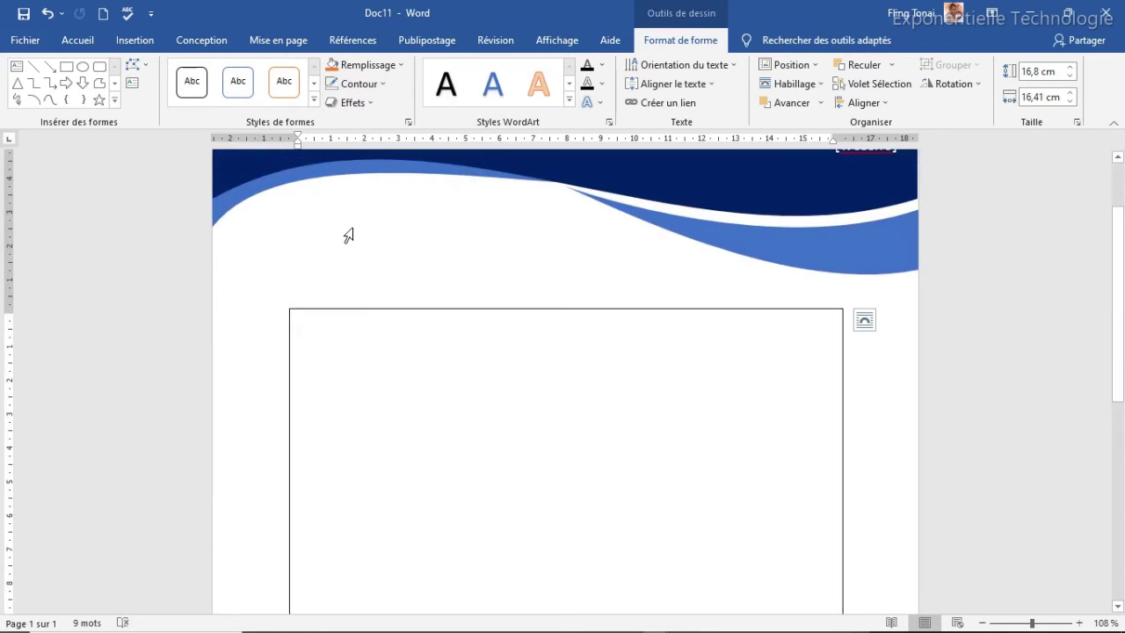
{"action": "left_click", "coordinate": [387, 66]}
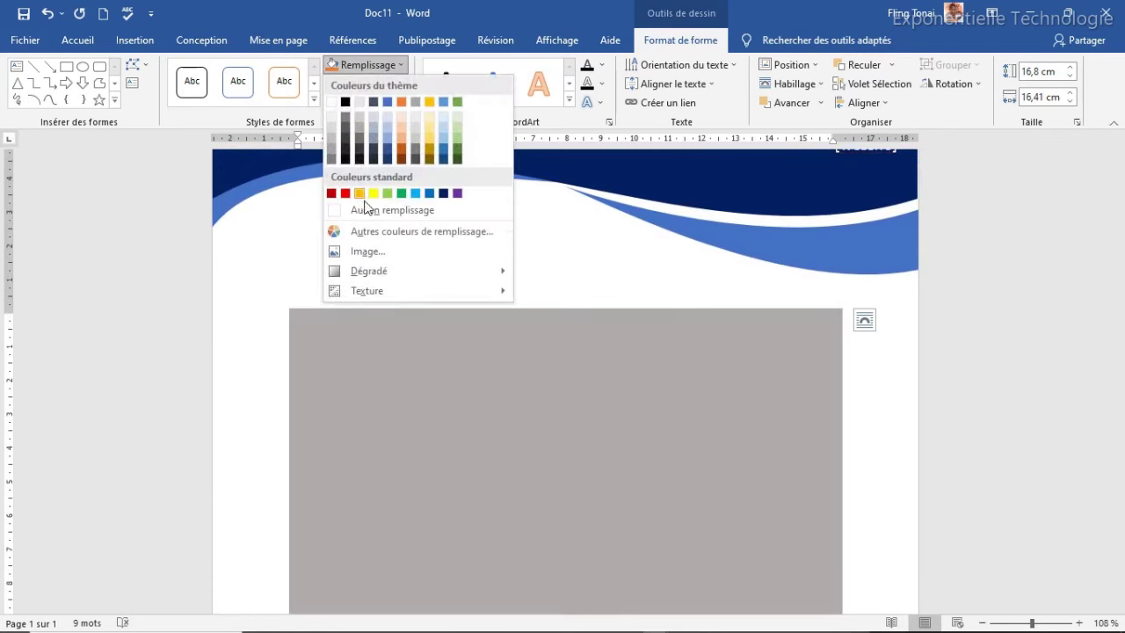
{"action": "left_click", "coordinate": [370, 217]}
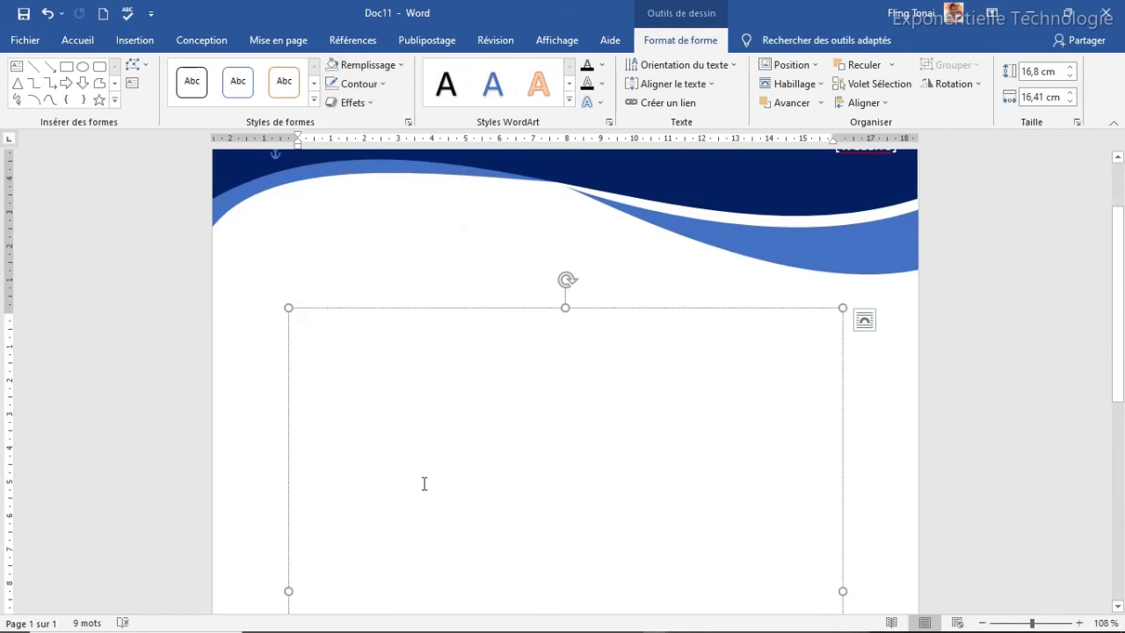
Paste the letter text into the box and shorten it to 12,68 cm tall.
{"action": "key", "text": "ctrl+v"}
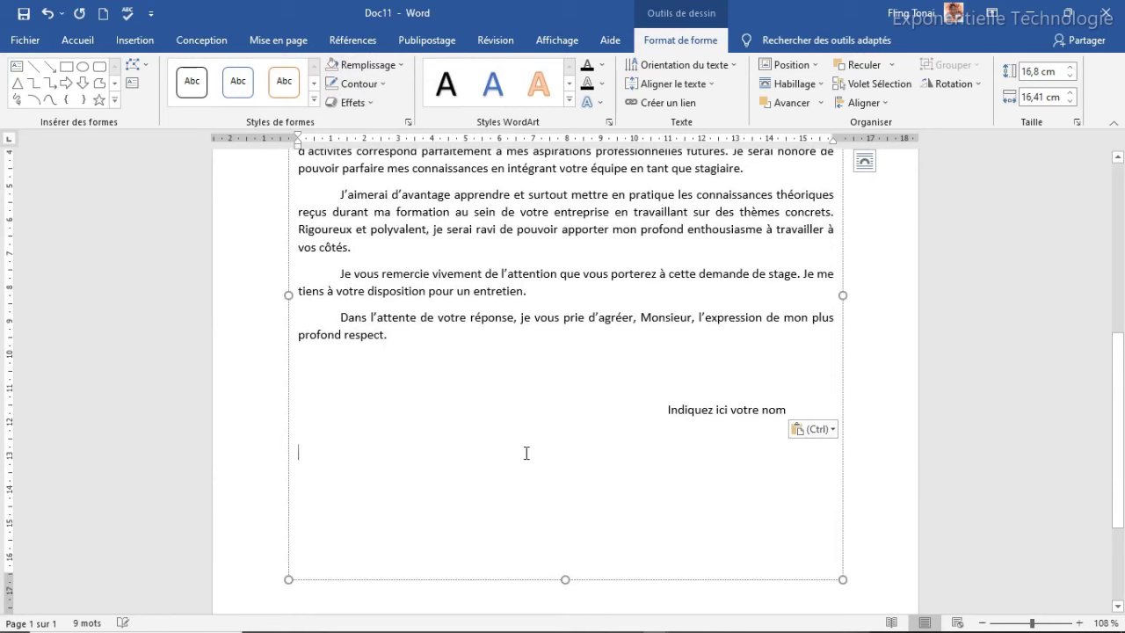
{"action": "key", "text": "BackSpace"}
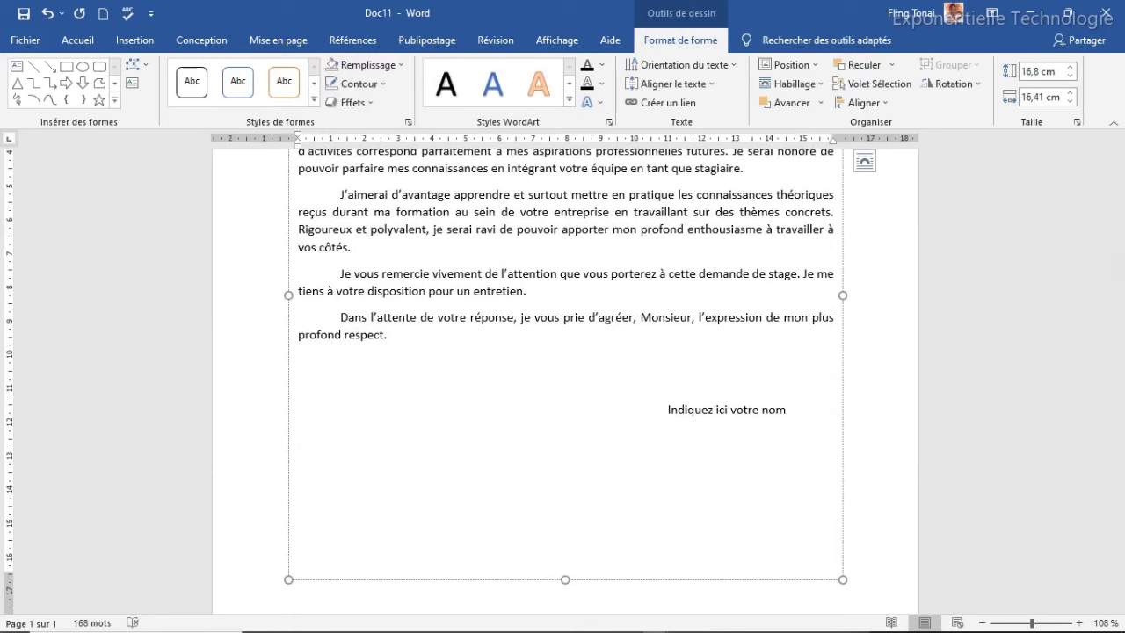
{"action": "left_click_drag", "start_coordinate": [566, 578], "coordinate": [583, 441]}
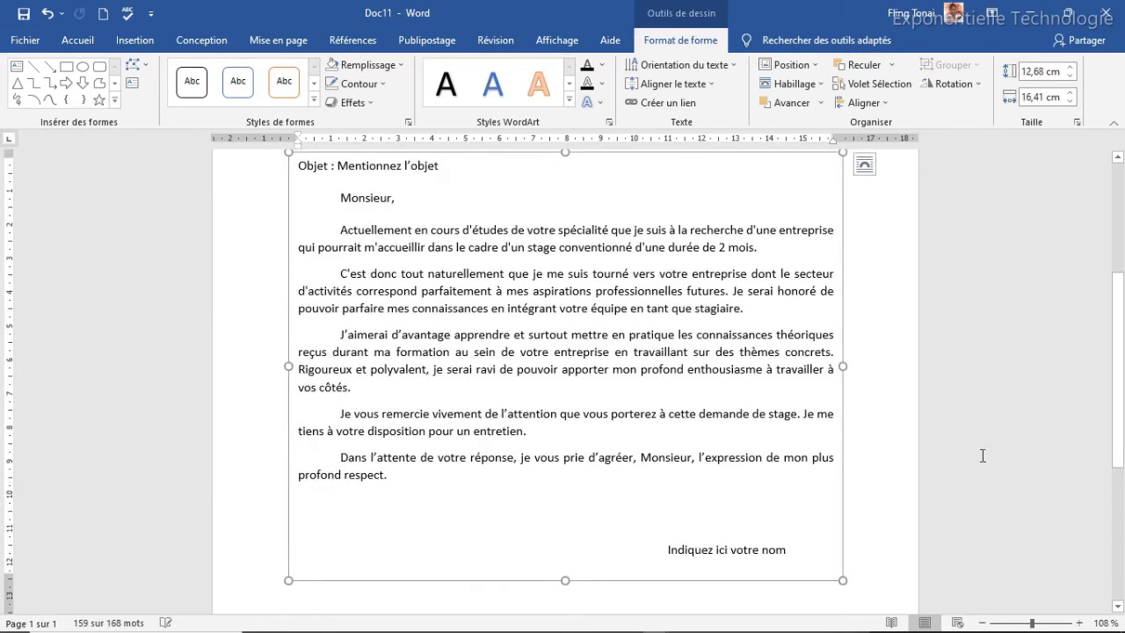
{"action": "mouse_move", "coordinate": [1122, 380]}
{"action": "left_mouse_down"}
{"action": "mouse_move", "coordinate": [1114, 307]}
{"action": "mouse_move", "coordinate": [1116, 367]}
{"action": "mouse_move", "coordinate": [1116, 323]}
{"action": "left_mouse_up"}
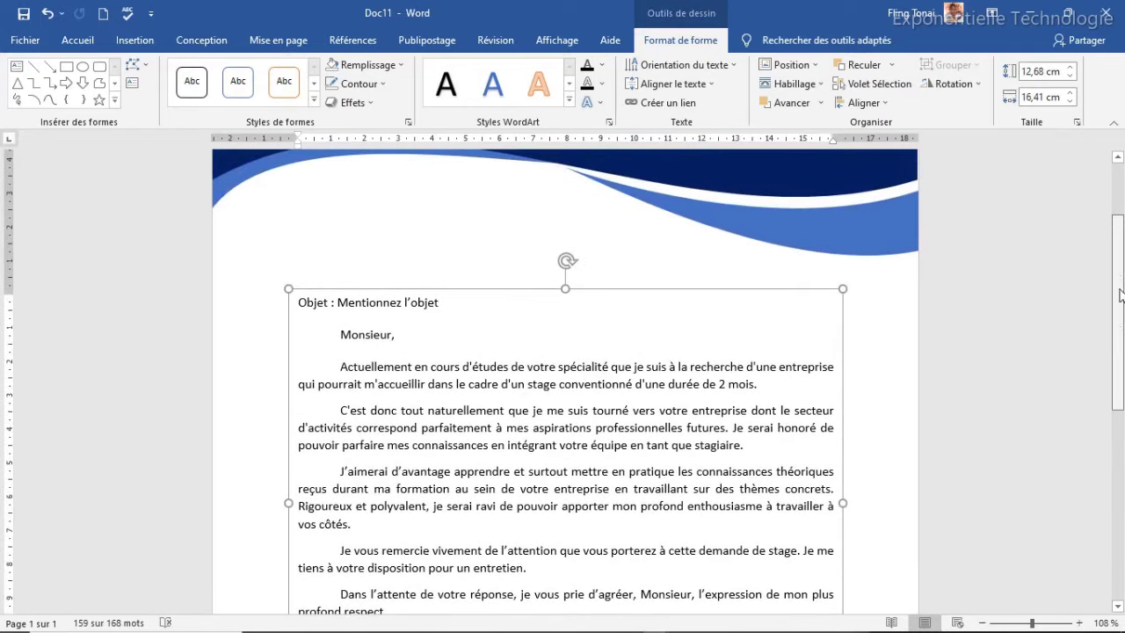
{"action": "scroll", "coordinate": [857, 449], "scroll_direction": "down", "scroll_amount": 5}
Leave the letter text box and bring the pasted signature image into view on the Insertion tab.
{"action": "left_click", "coordinate": [683, 440]}
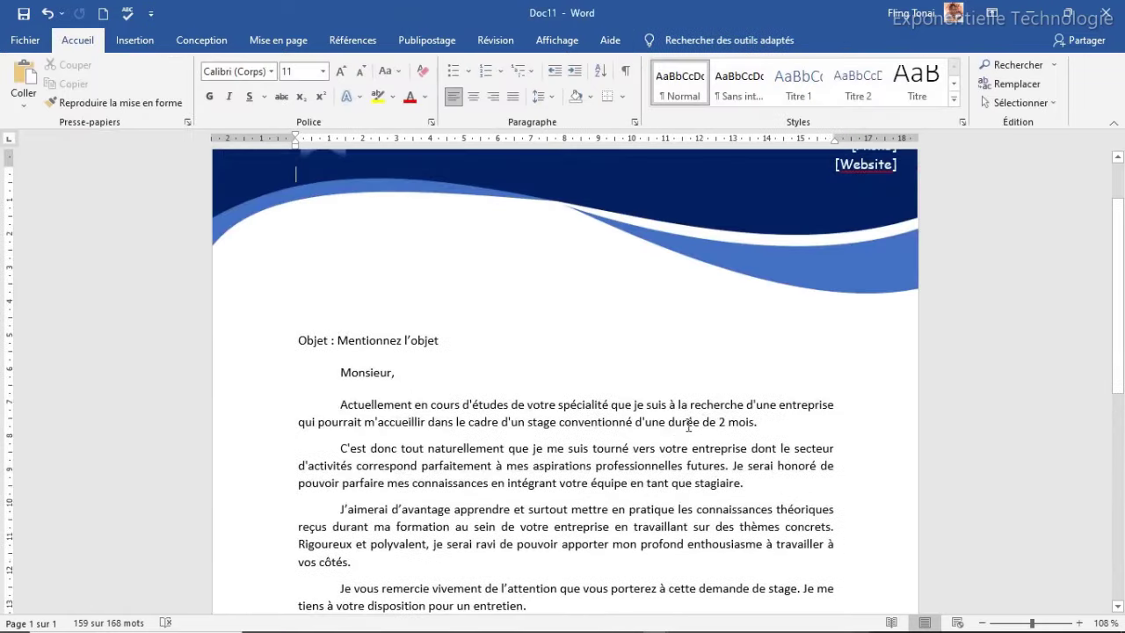
{"action": "left_click_drag", "start_coordinate": [1117, 325], "coordinate": [1118, 470]}
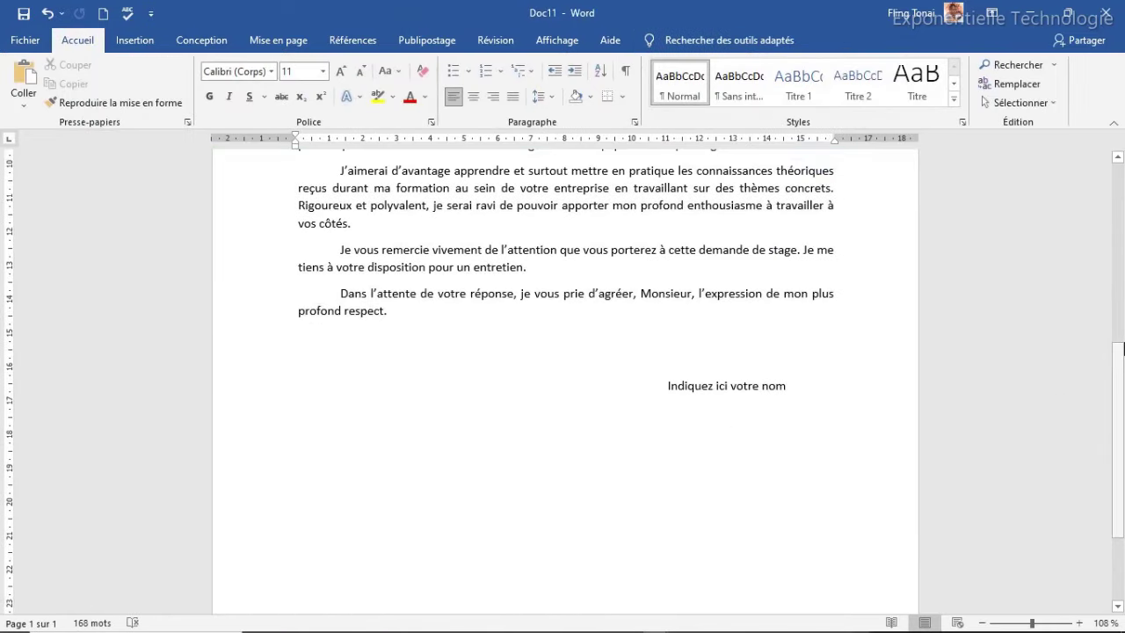
{"action": "left_click_drag", "start_coordinate": [1118, 369], "coordinate": [1118, 185]}
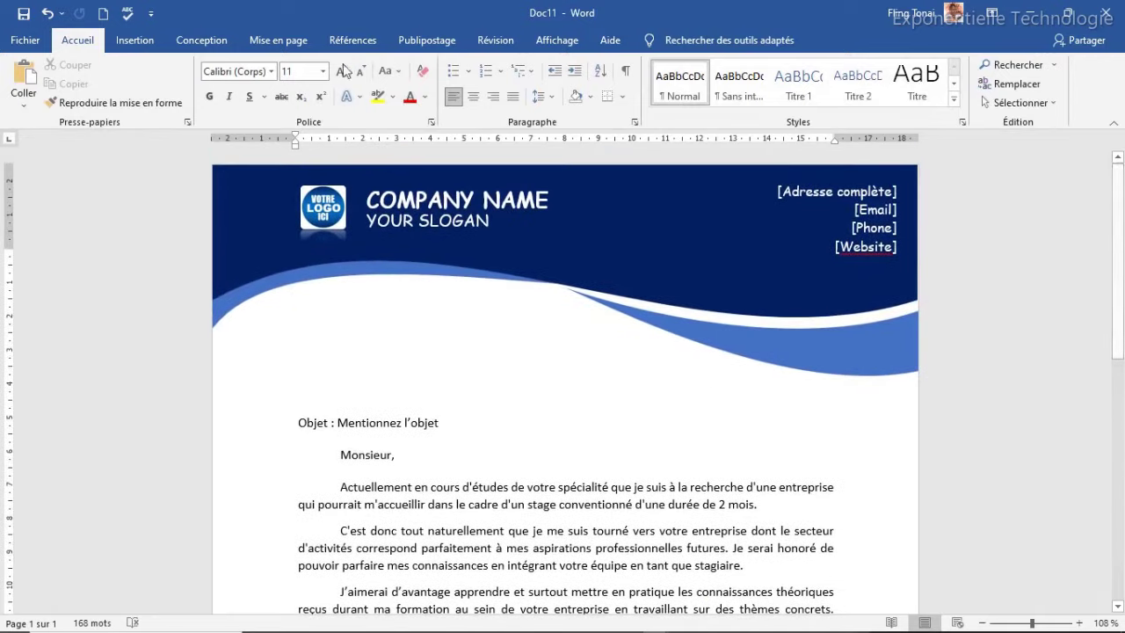
{"action": "left_click", "coordinate": [134, 39]}
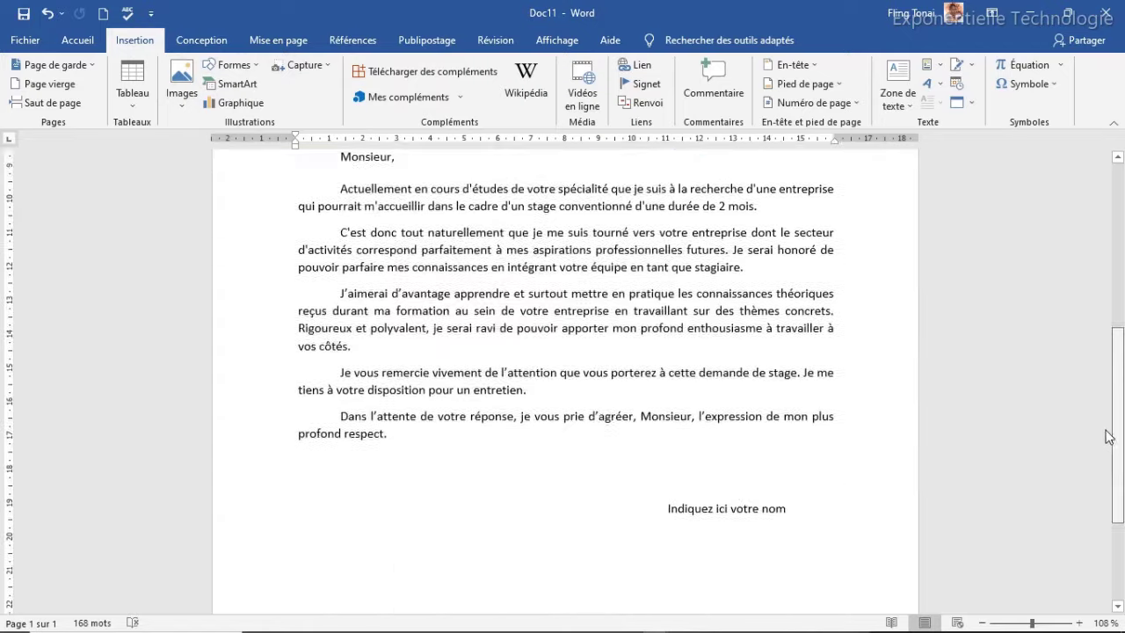
{"action": "left_click_drag", "start_coordinate": [1118, 267], "coordinate": [1116, 466]}
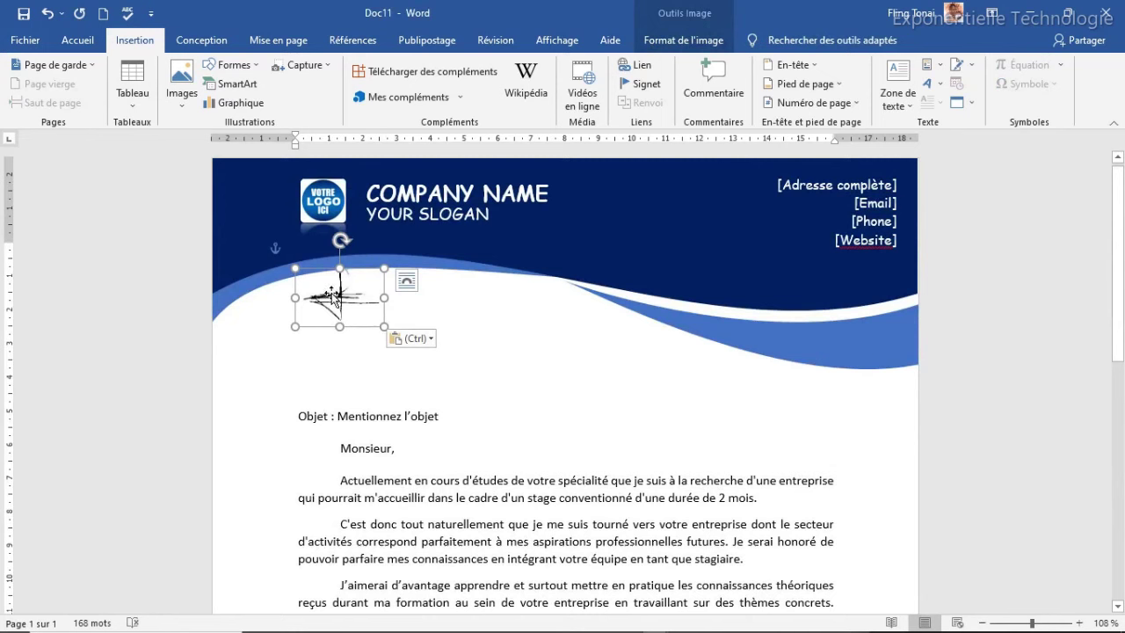
Move the signature image down so it sits just below 'Indiquez ici votre nom'.
{"action": "left_click_drag", "start_coordinate": [324, 282], "coordinate": [617, 563]}
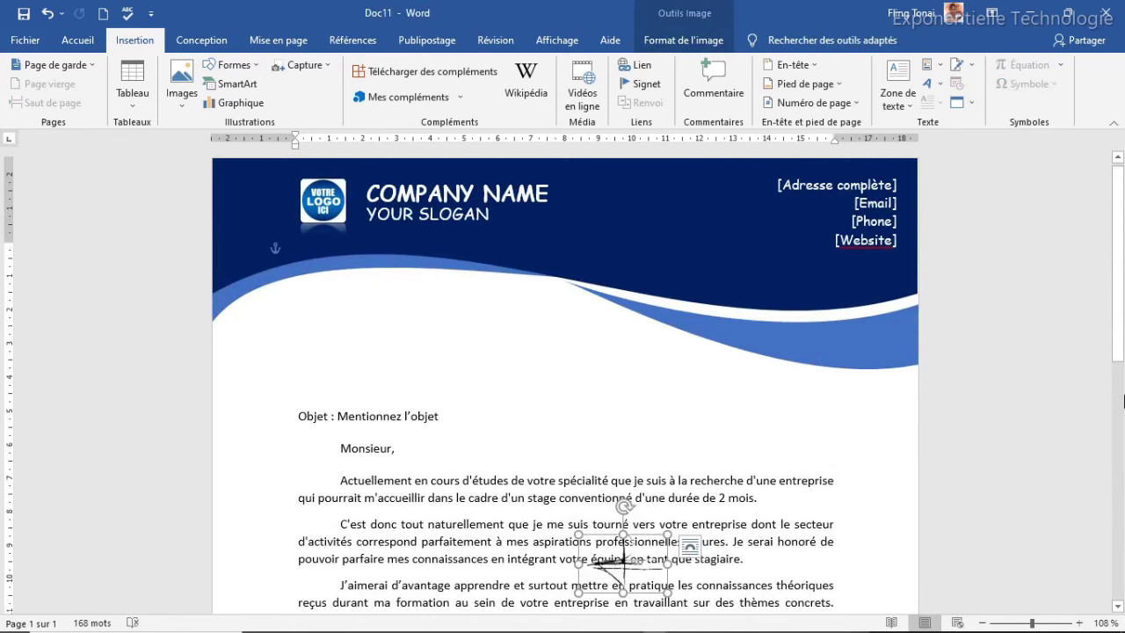
{"action": "scroll", "coordinate": [645, 303], "scroll_direction": "down", "scroll_amount": 4}
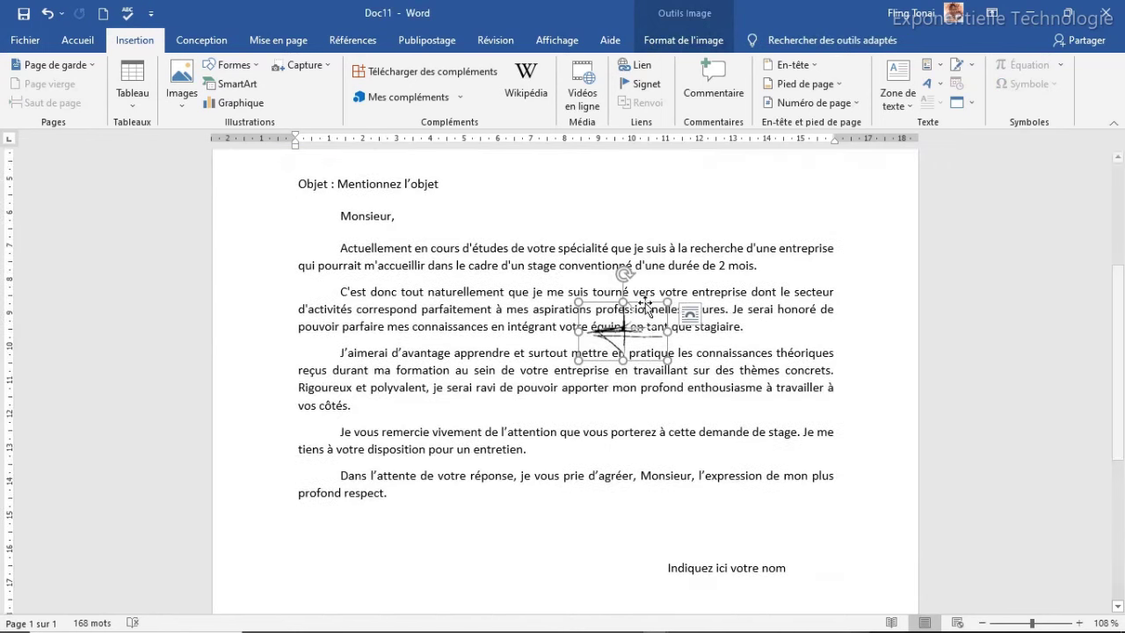
{"action": "left_click_drag", "start_coordinate": [645, 303], "coordinate": [752, 531]}
{"action": "scroll", "coordinate": [730, 556], "scroll_direction": "down", "scroll_amount": 3}
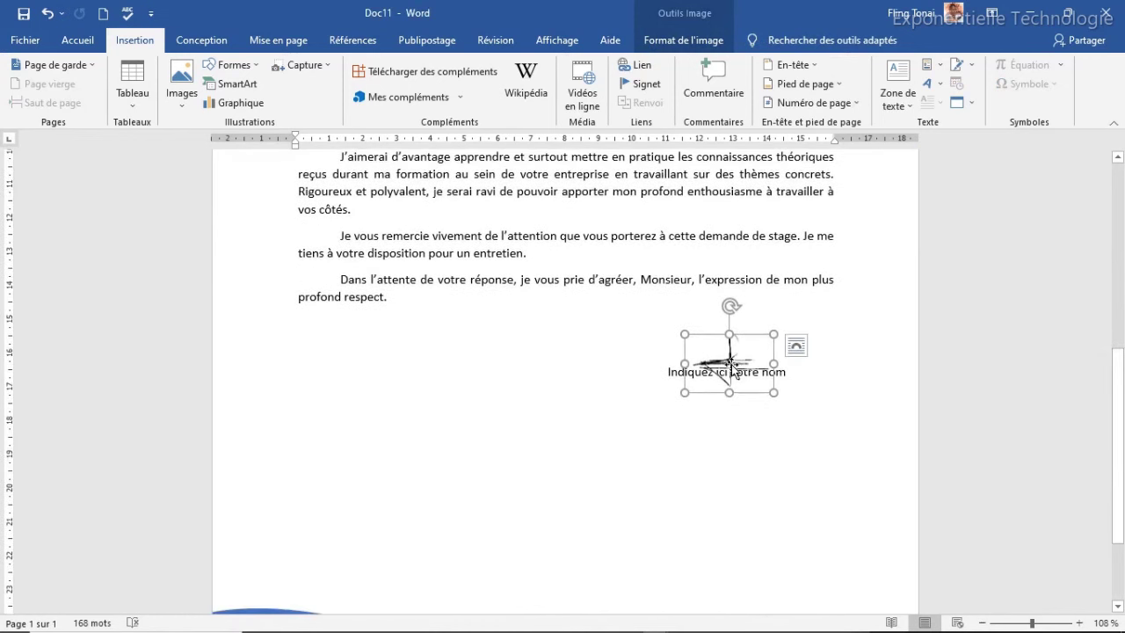
{"action": "left_click_drag", "start_coordinate": [728, 363], "coordinate": [729, 406]}
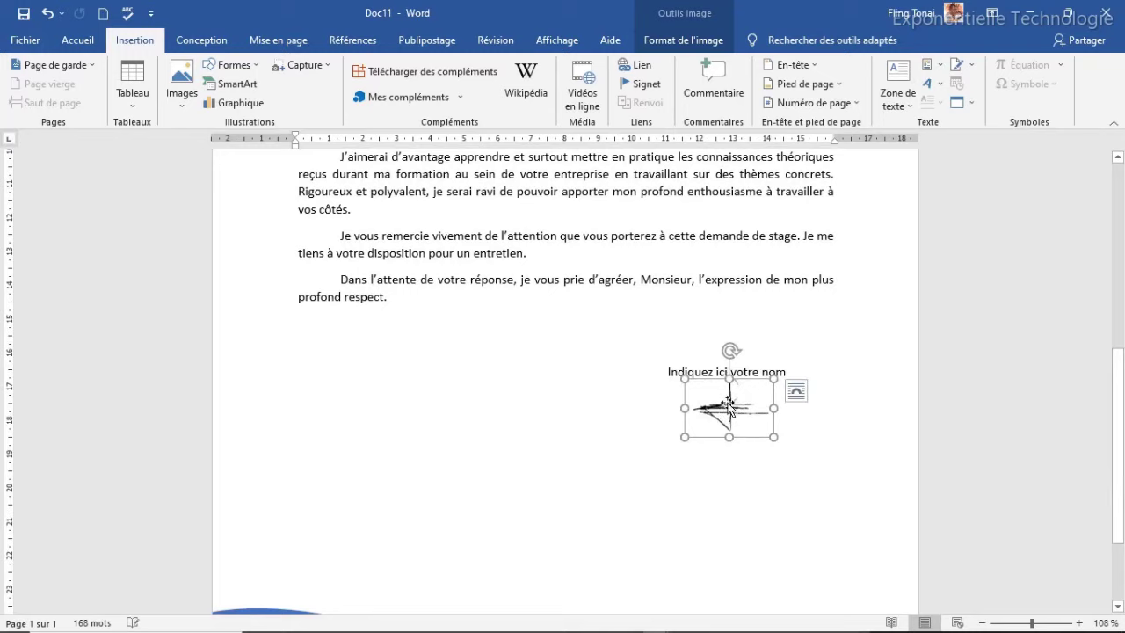
{"action": "key", "text": "ctrl+Home"}
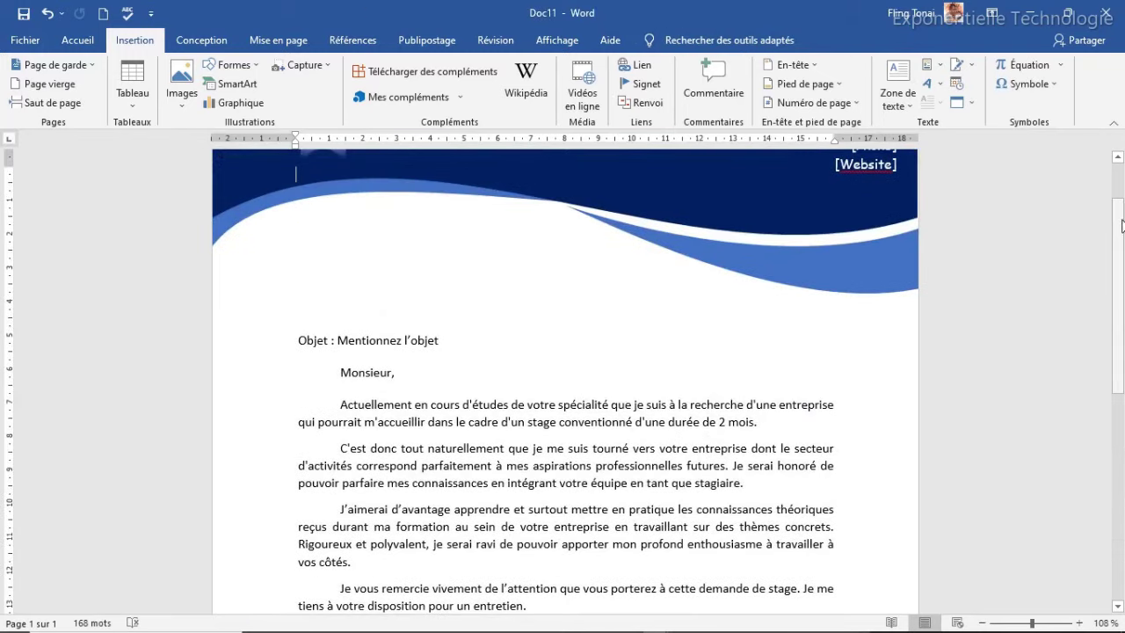
{"action": "left_click_drag", "start_coordinate": [1118, 226], "coordinate": [1078, 613]}
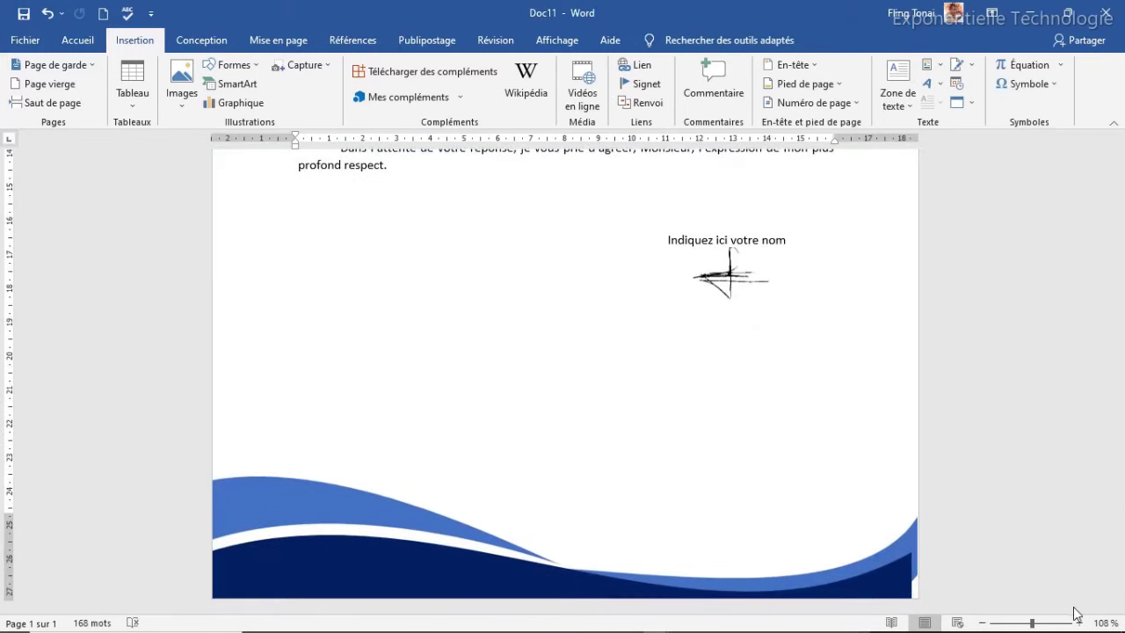
{"action": "left_click_drag", "start_coordinate": [1032, 622], "coordinate": [1009, 622]}
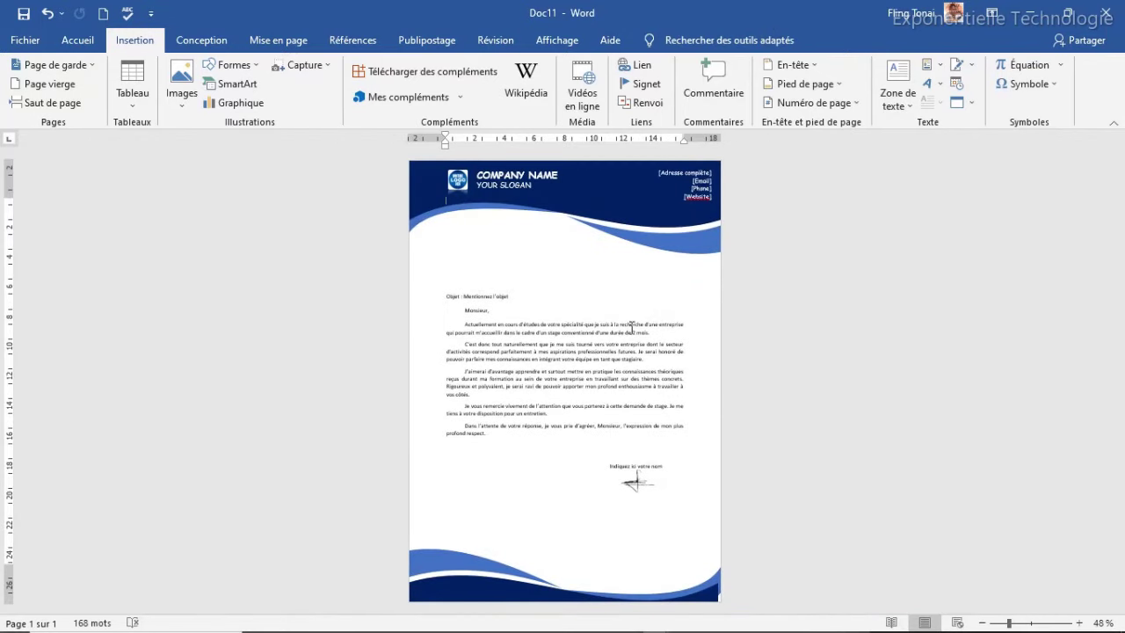
{"action": "left_click", "coordinate": [623, 299]}
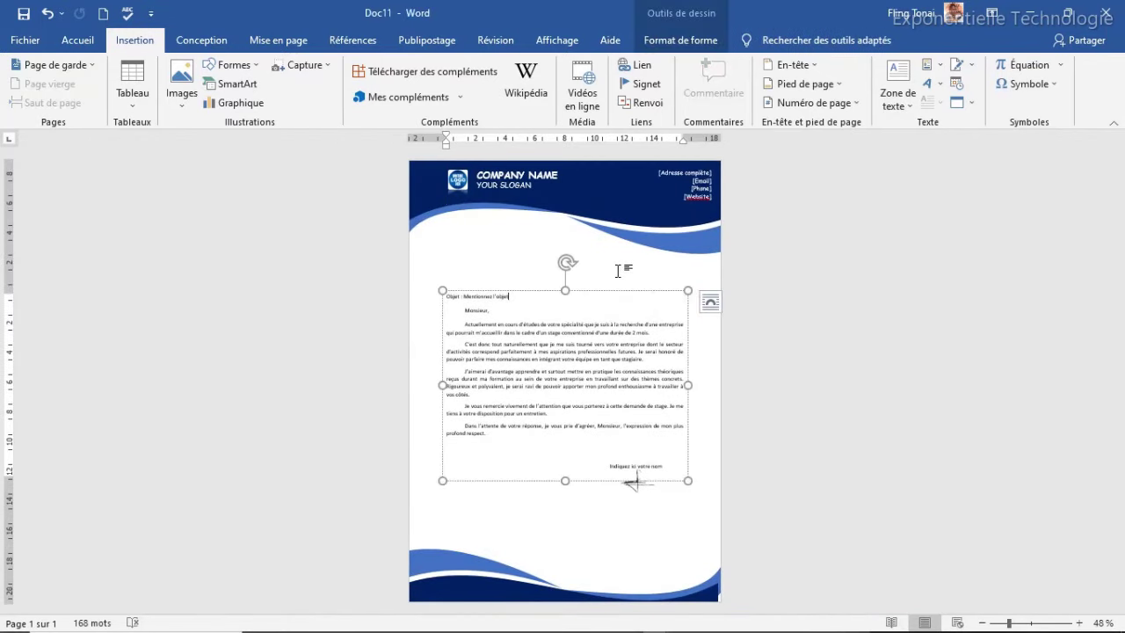
{"action": "key", "text": "ctrl+p"}
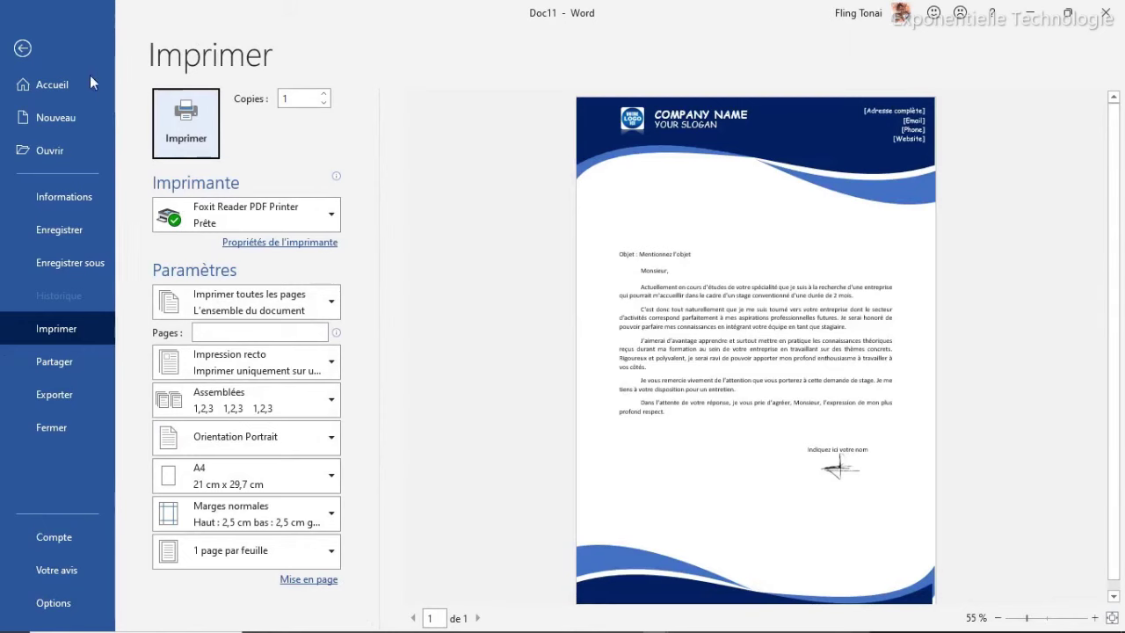
{"action": "left_click", "coordinate": [23, 48]}
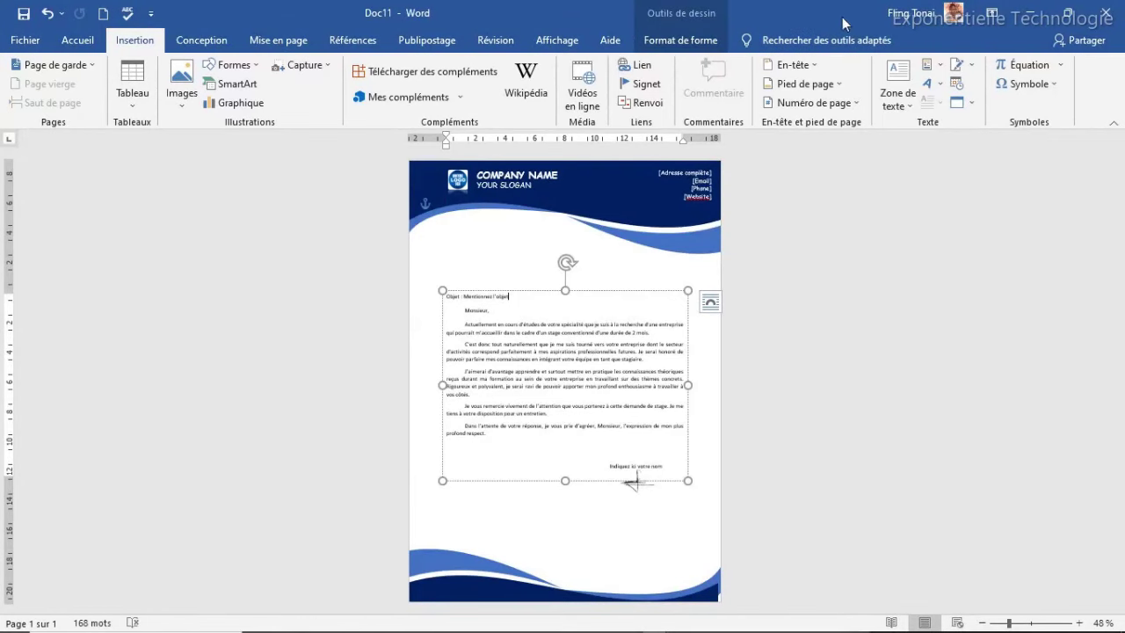
{"action": "left_click", "coordinate": [833, 258]}
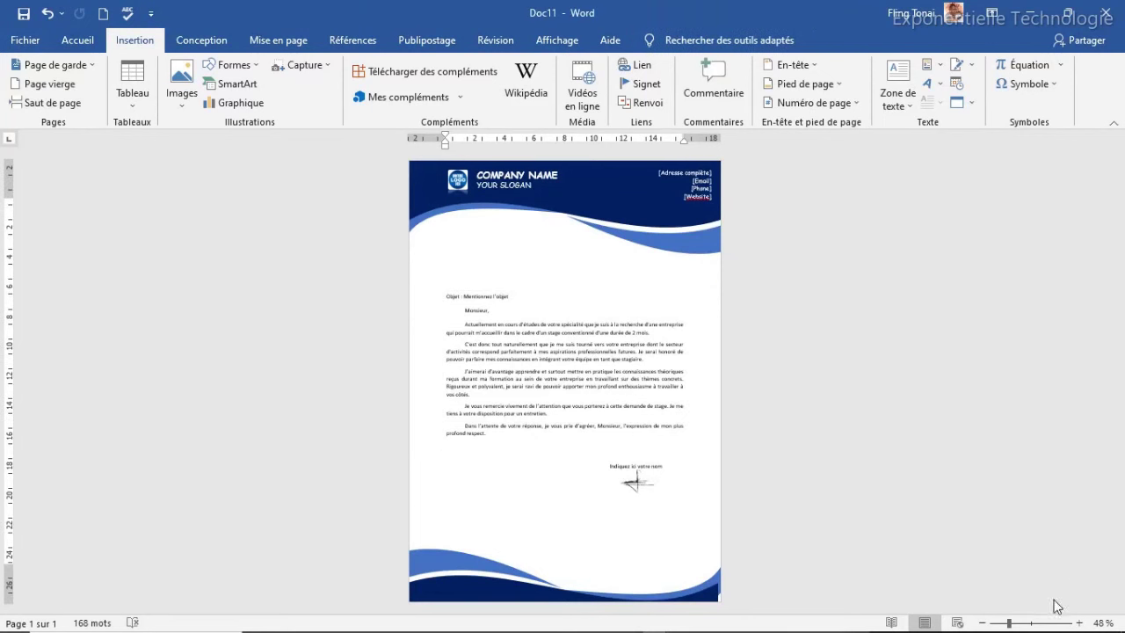
{"action": "mouse_move", "coordinate": [1010, 624]}
{"action": "left_mouse_down"}
{"action": "mouse_move", "coordinate": [1020, 625]}
{"action": "mouse_move", "coordinate": [1008, 626]}
{"action": "left_mouse_up"}
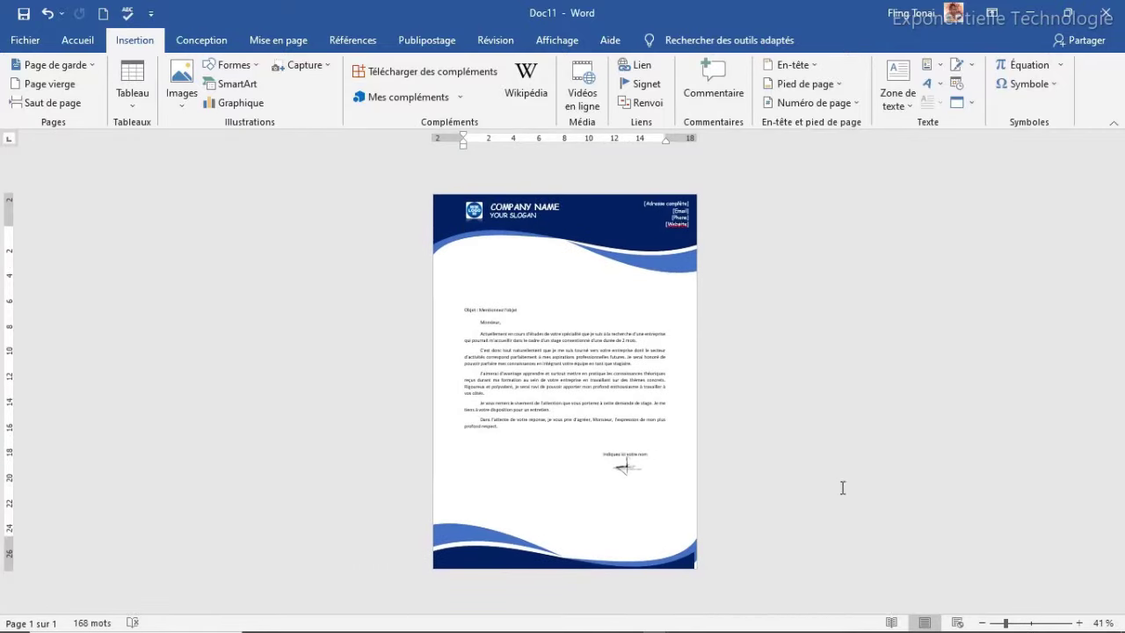